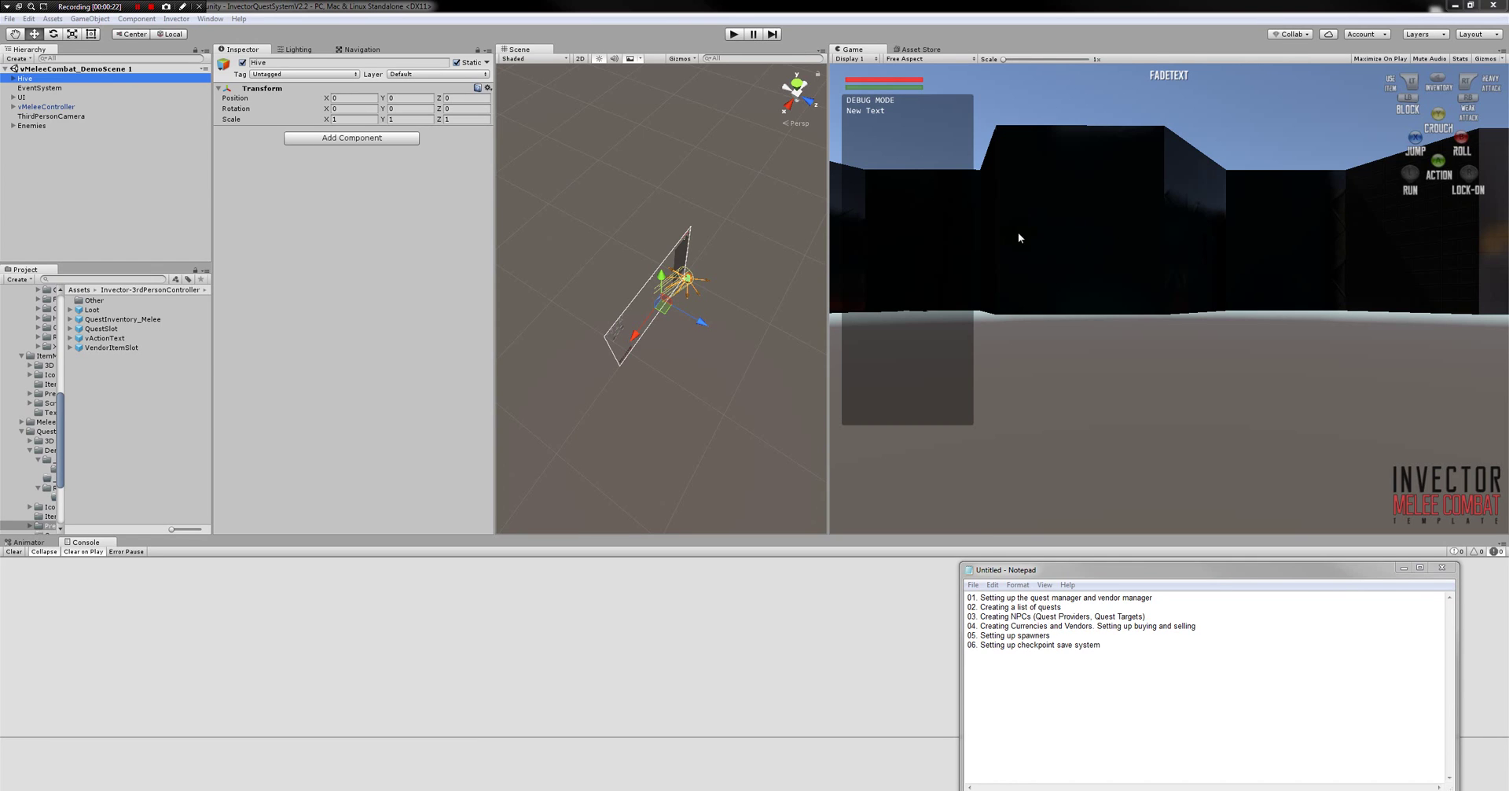
# Select and frame the vMeleeController in the scene, and widen the Scene view across the Game view area
pyautogui.click(30, 79)
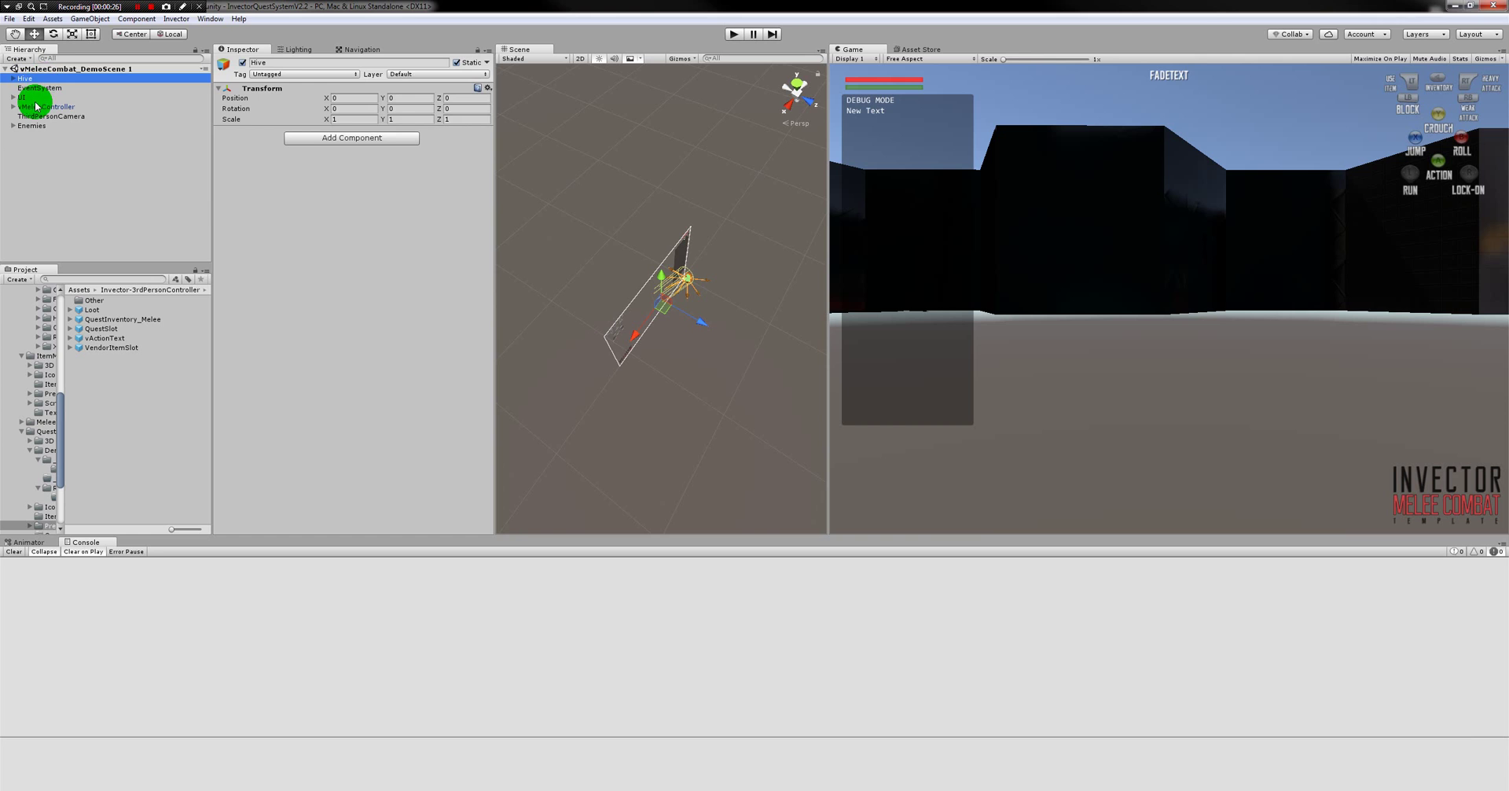
pyautogui.click(36, 106)
pyautogui.doubleClick(32, 103)
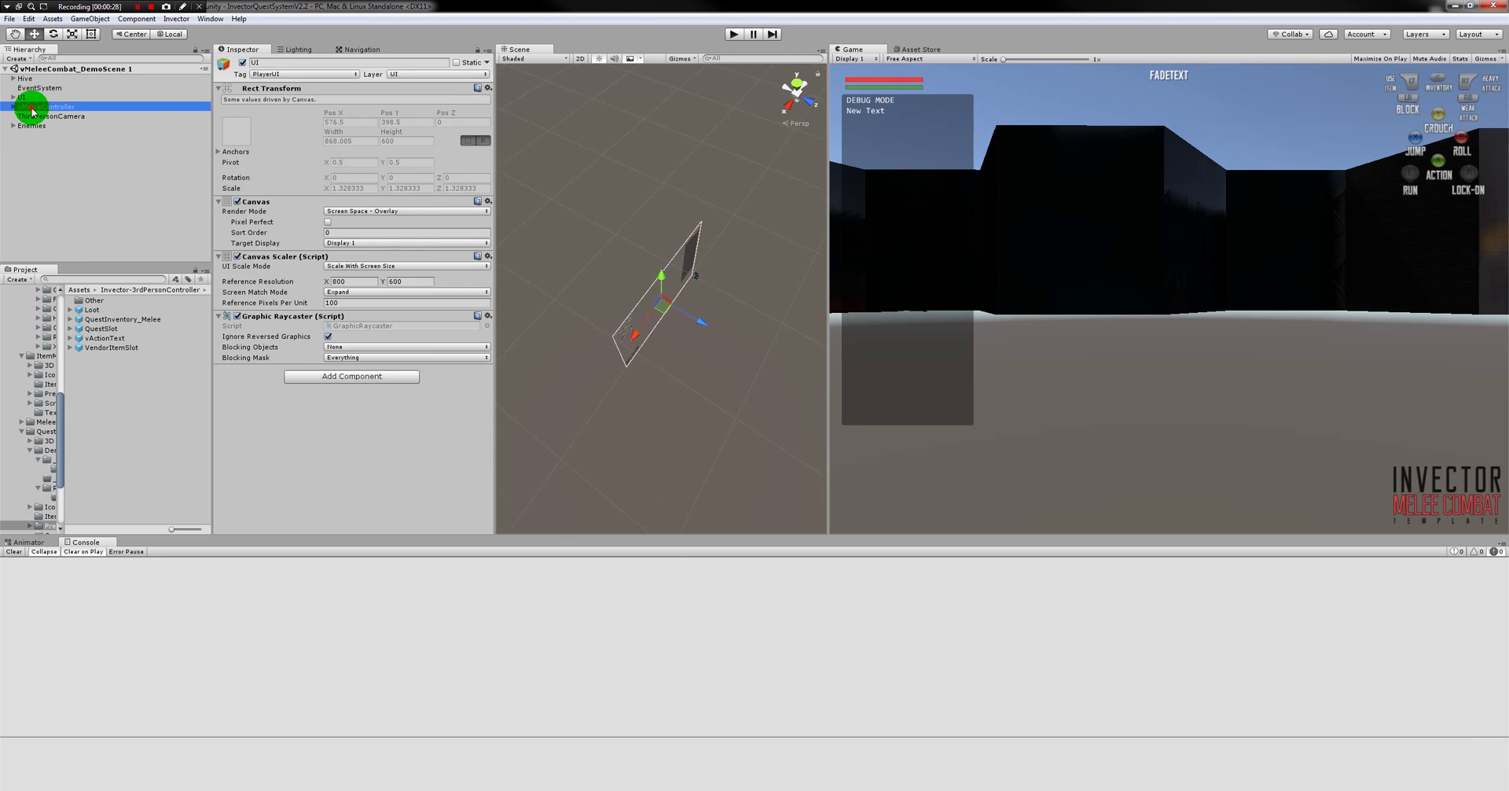
pyautogui.moveTo(826, 234); pyautogui.dragTo(1424, 202)
# Look over the demo level from above, from the player's starting room across the hexagonal arena rooms
pyautogui.moveTo(917, 408); pyautogui.dragTo(1129, 237, button='right')
pyautogui.press('s')
pyautogui.press('w')
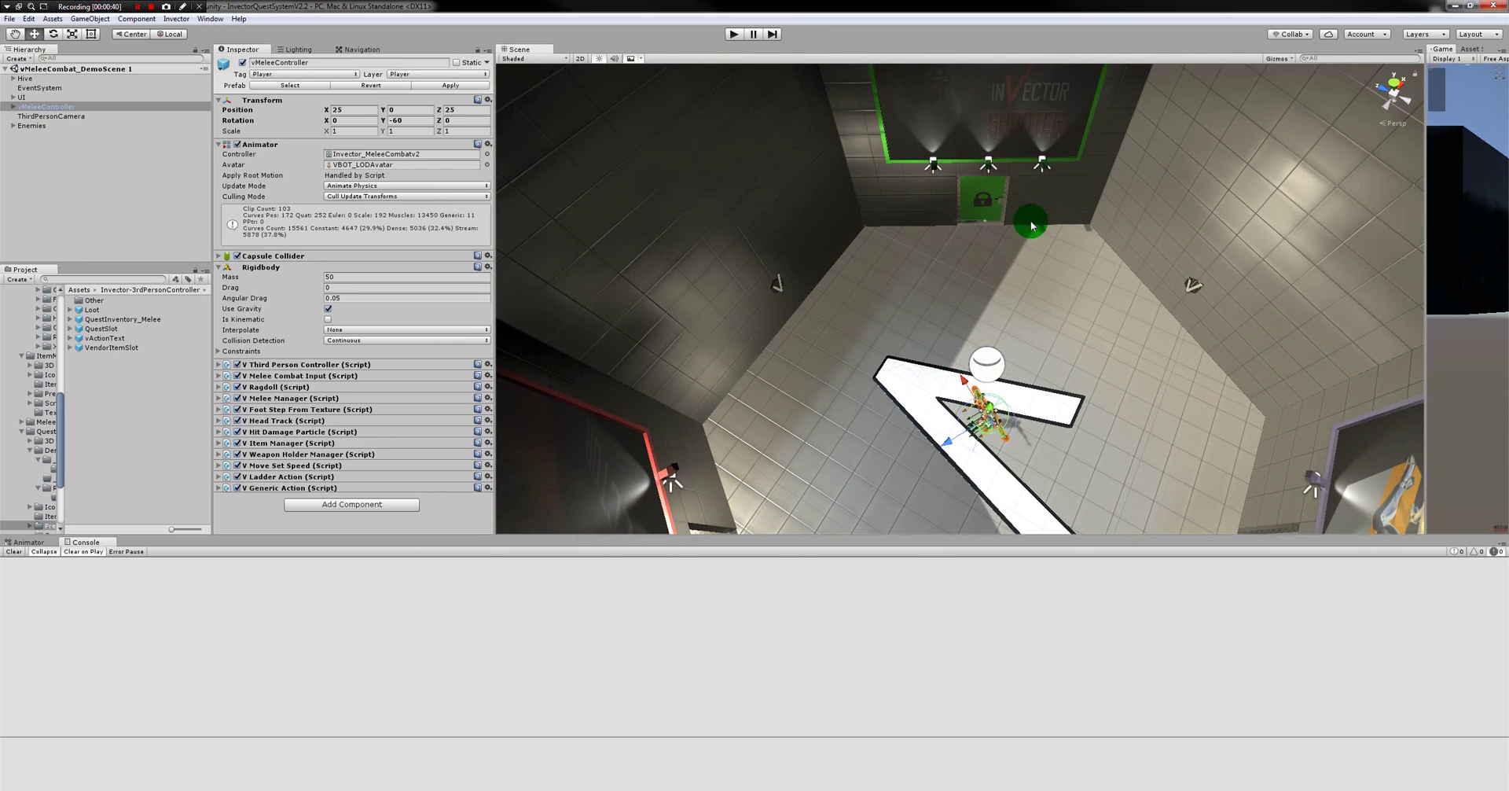
pyautogui.press('s')
pyautogui.moveTo(1032, 226); pyautogui.dragTo(626, 370, button='right')
pyautogui.press('a')
pyautogui.press('w')
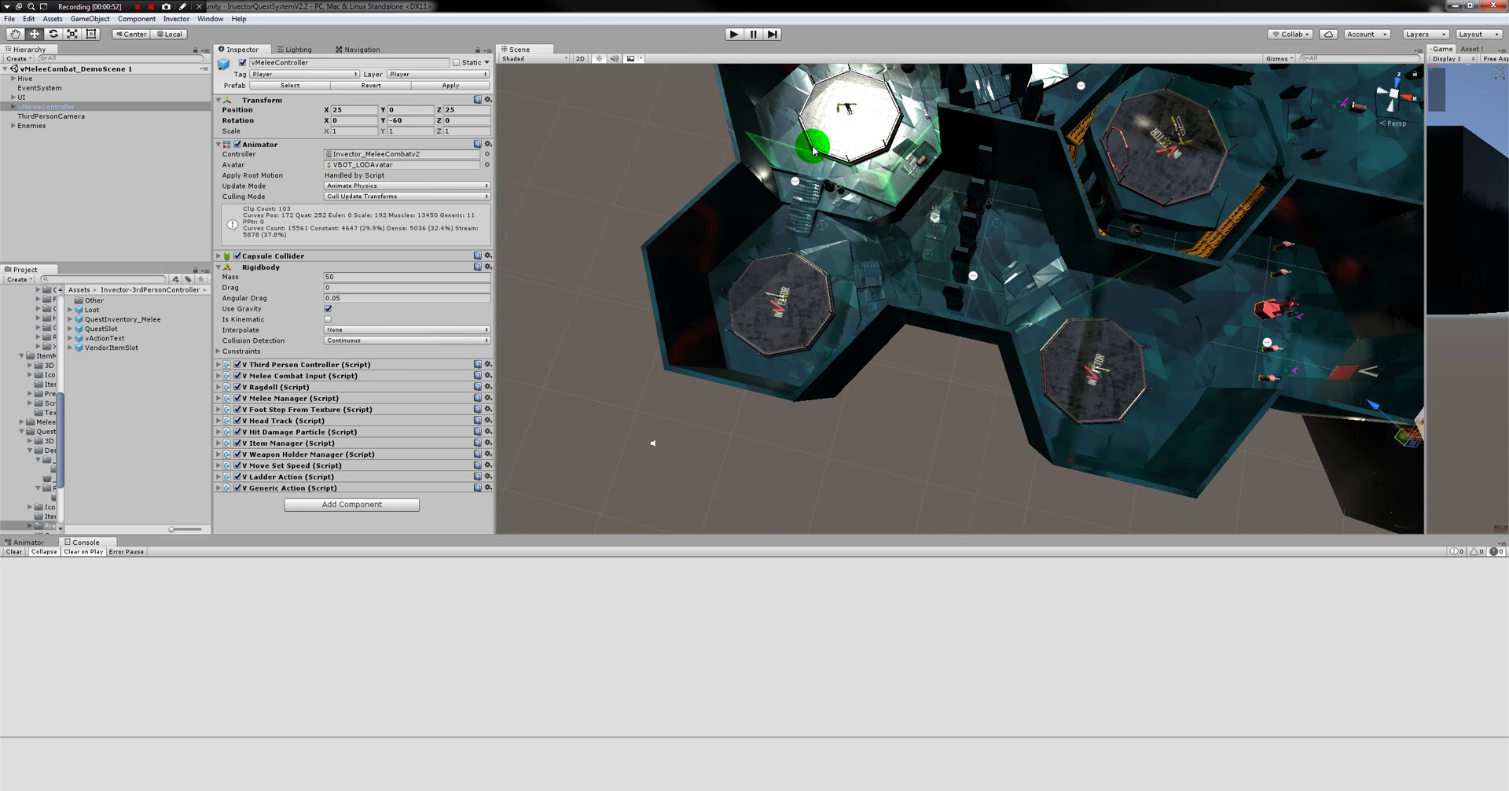
pyautogui.moveTo(814, 147); pyautogui.dragTo(612, 261, button='right')
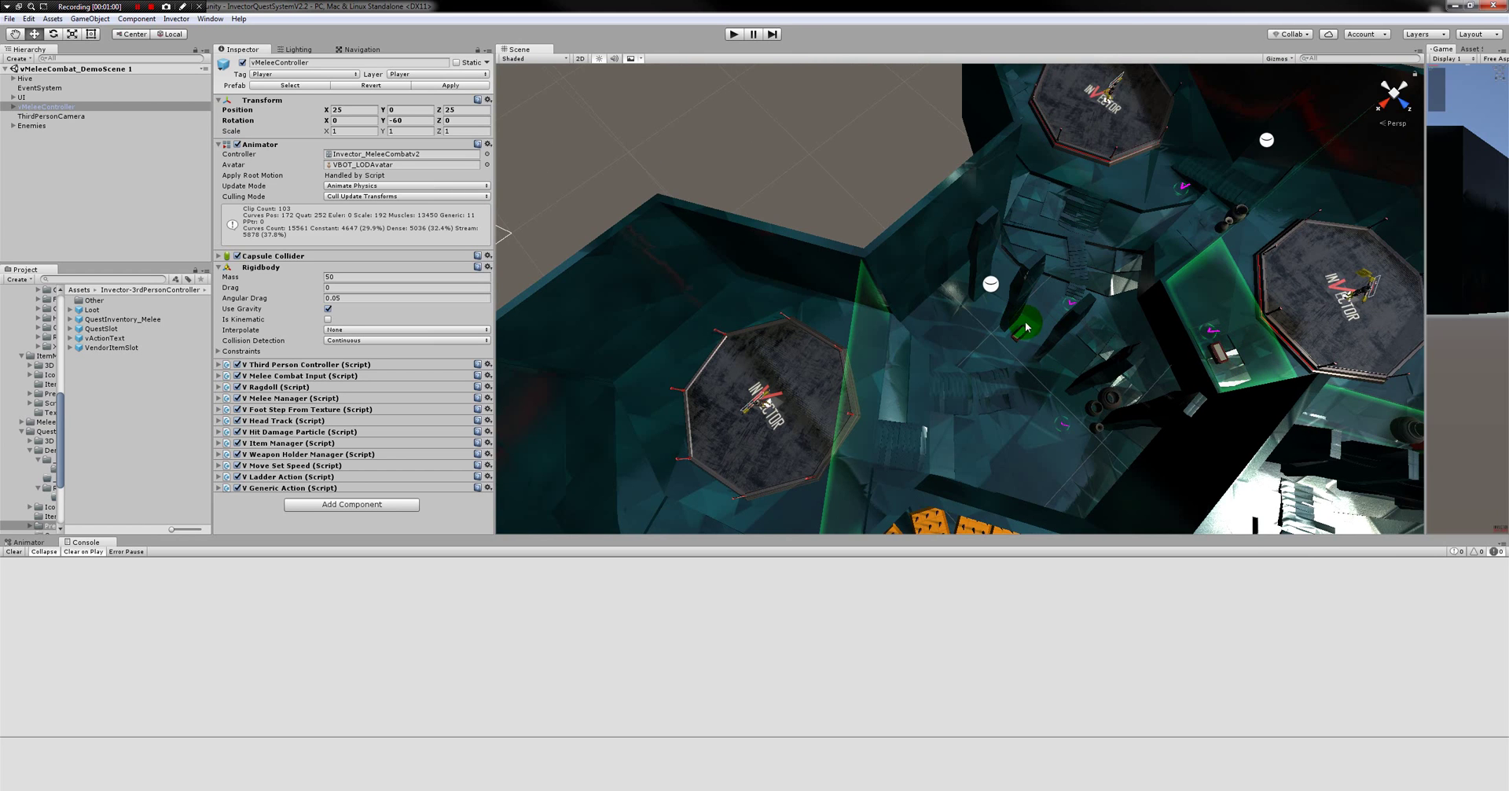
pyautogui.moveTo(1026, 327)
pyautogui.mouseDown(button='right')
pyautogui.moveTo(917, 347)
pyautogui.moveTo(659, 157)
pyautogui.moveTo(623, 212)
pyautogui.moveTo(593, 188)
pyautogui.moveTo(526, 229)
pyautogui.moveTo(499, 276)
pyautogui.moveTo(256, 350)
pyautogui.moveTo(276, 354)
pyautogui.moveTo(252, 327)
pyautogui.moveTo(267, 327)
pyautogui.mouseUp(button='right')
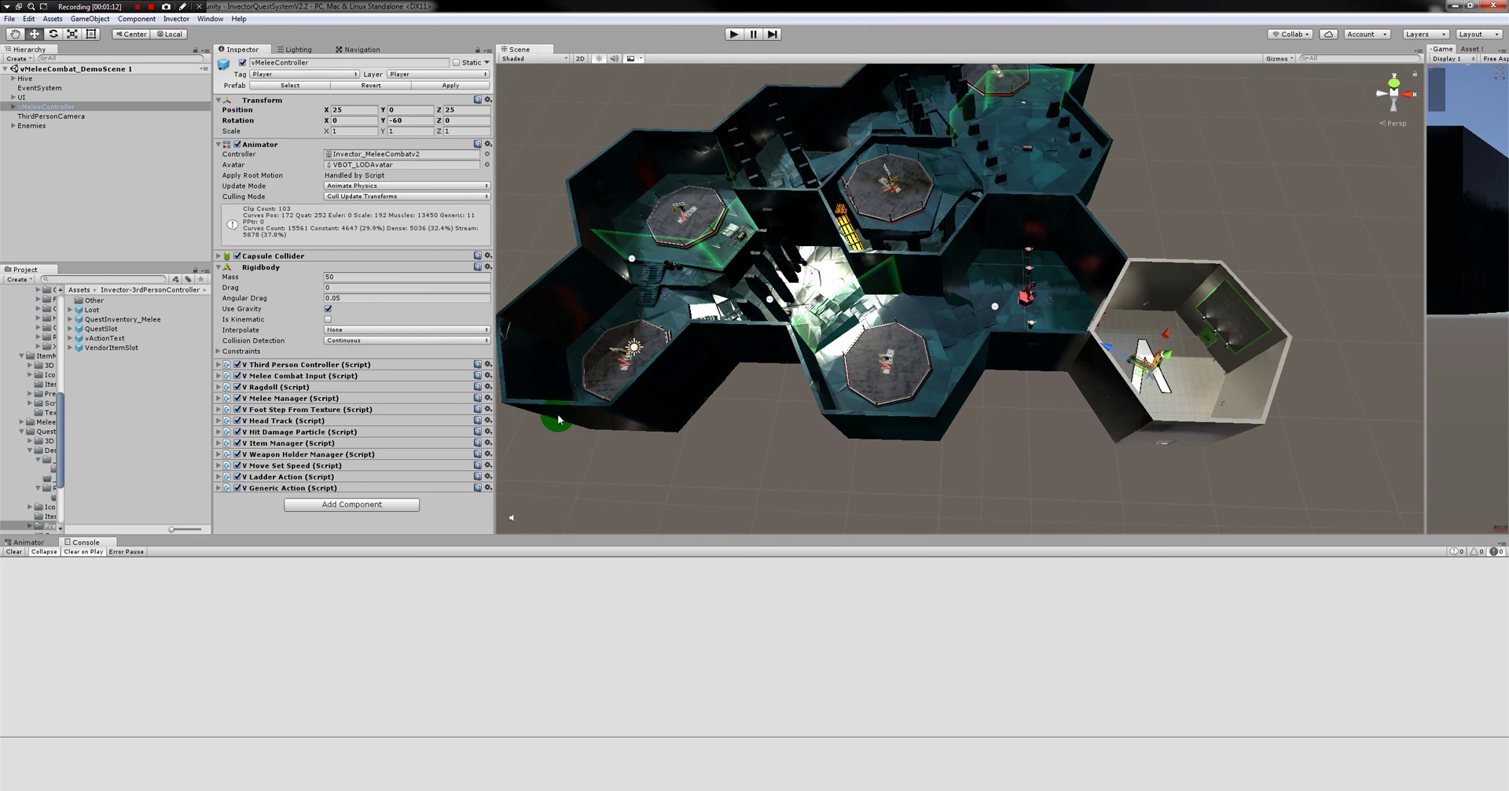
# Switch to the Notepad outline and review its six topics, from the quest and vendor managers to the checkpoint save system
pyautogui.click(482, 784)
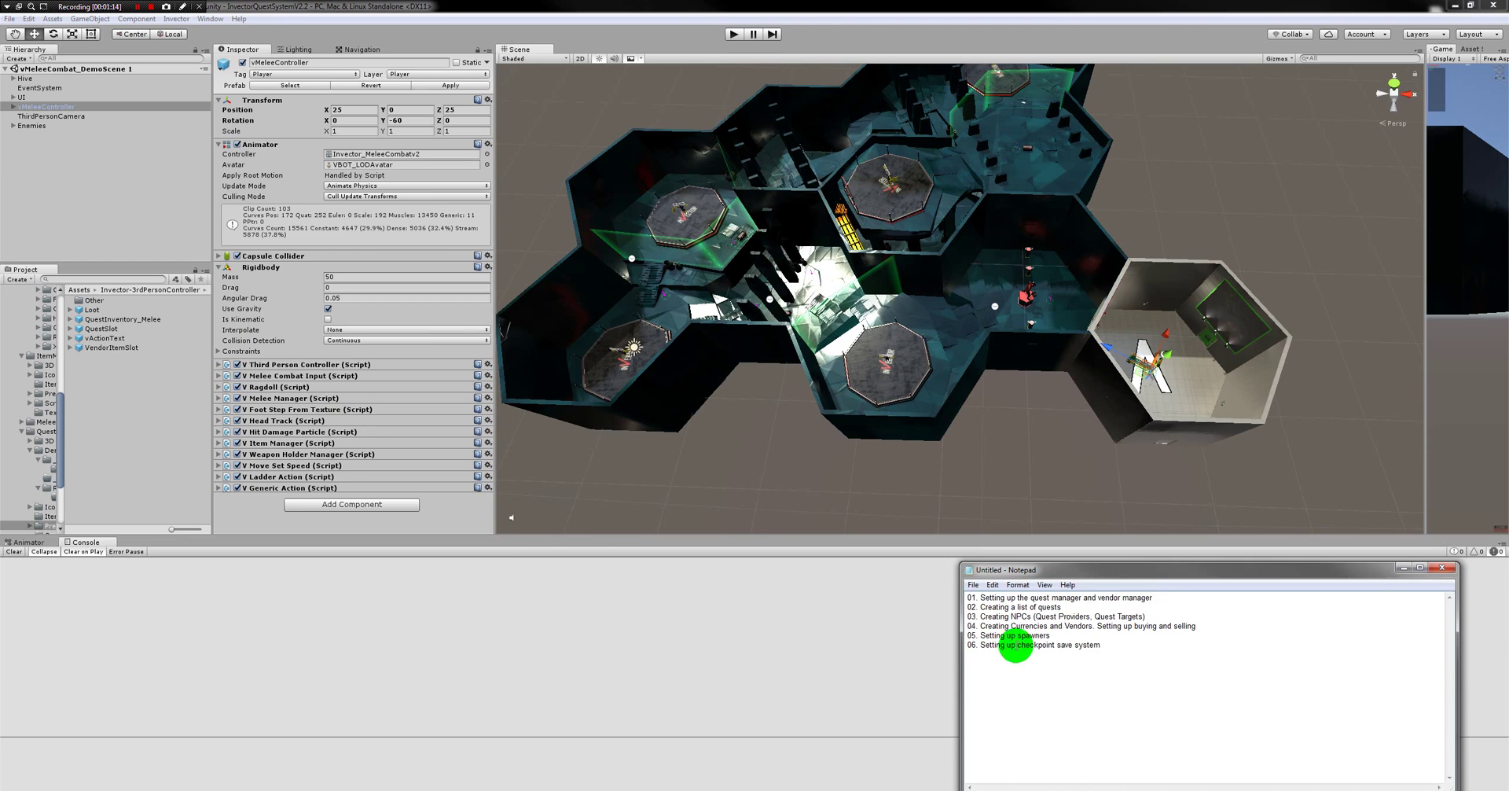
pyautogui.moveTo(1164, 600); pyautogui.dragTo(1115, 606)
pyautogui.click(1117, 606)
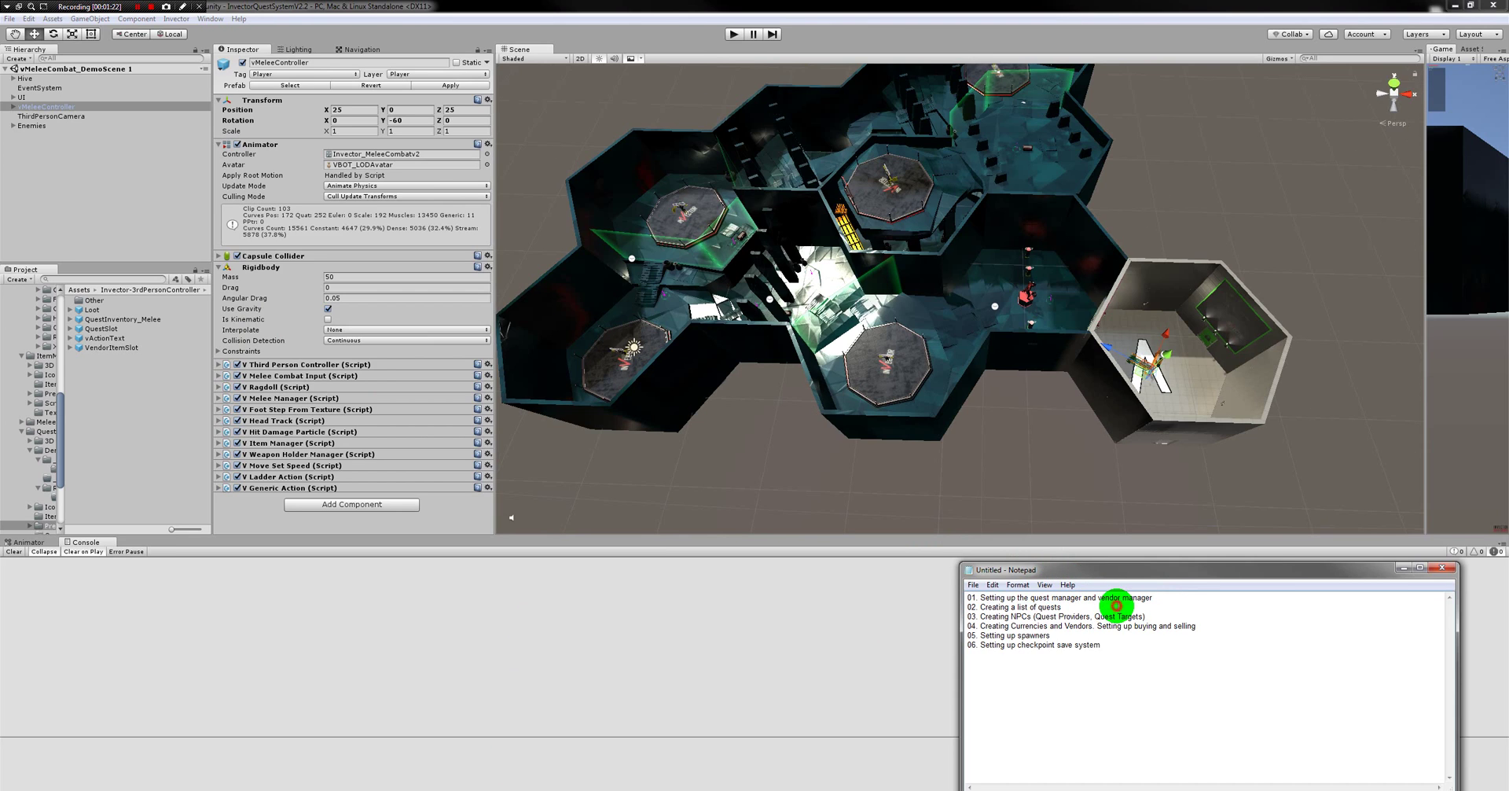
pyautogui.tripleClick(1186, 614)
pyautogui.click(1186, 620)
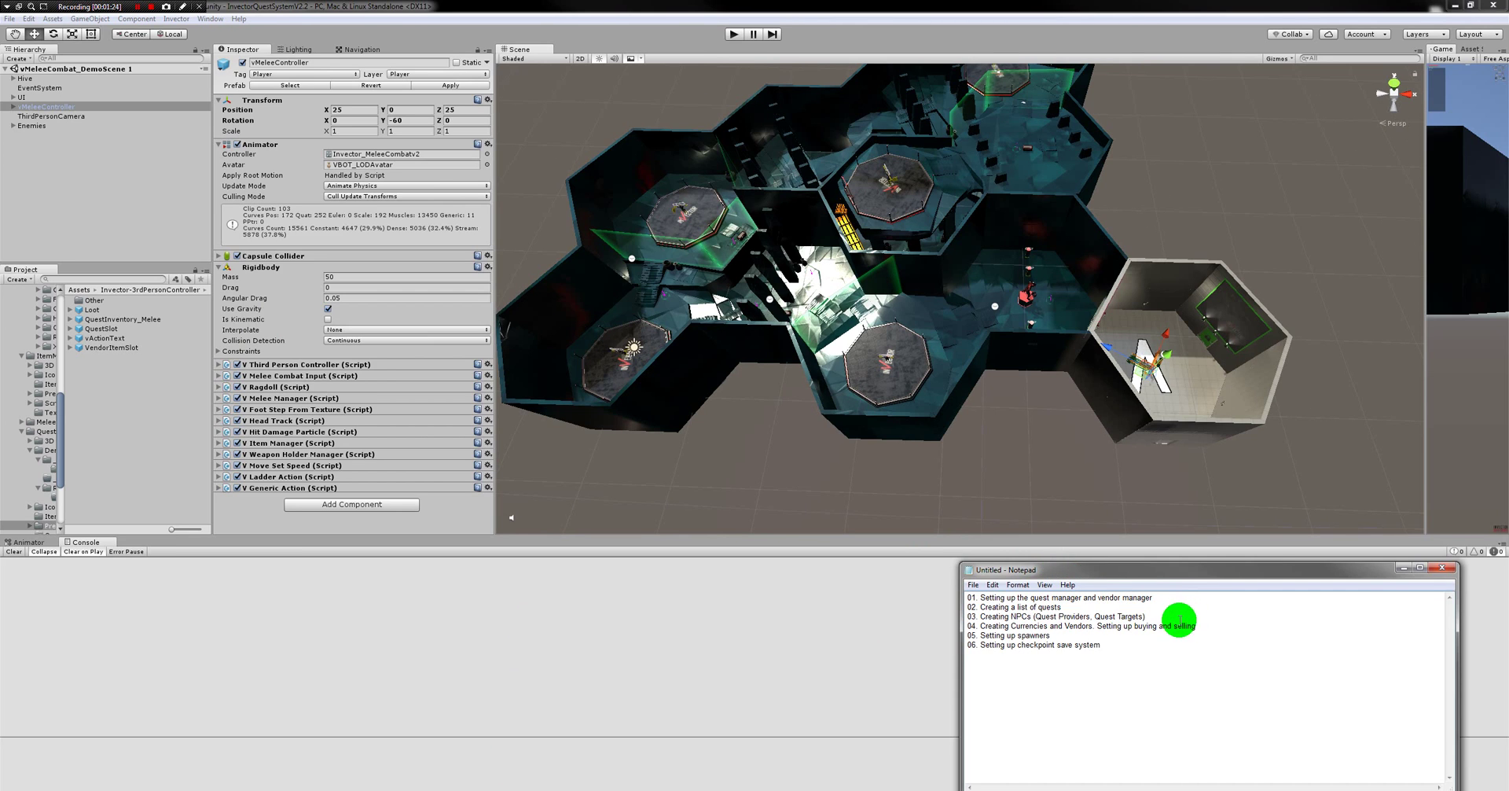
pyautogui.moveTo(1216, 611)
pyautogui.mouseDown()
pyautogui.moveTo(1061, 617)
pyautogui.moveTo(1205, 629)
pyautogui.mouseUp()
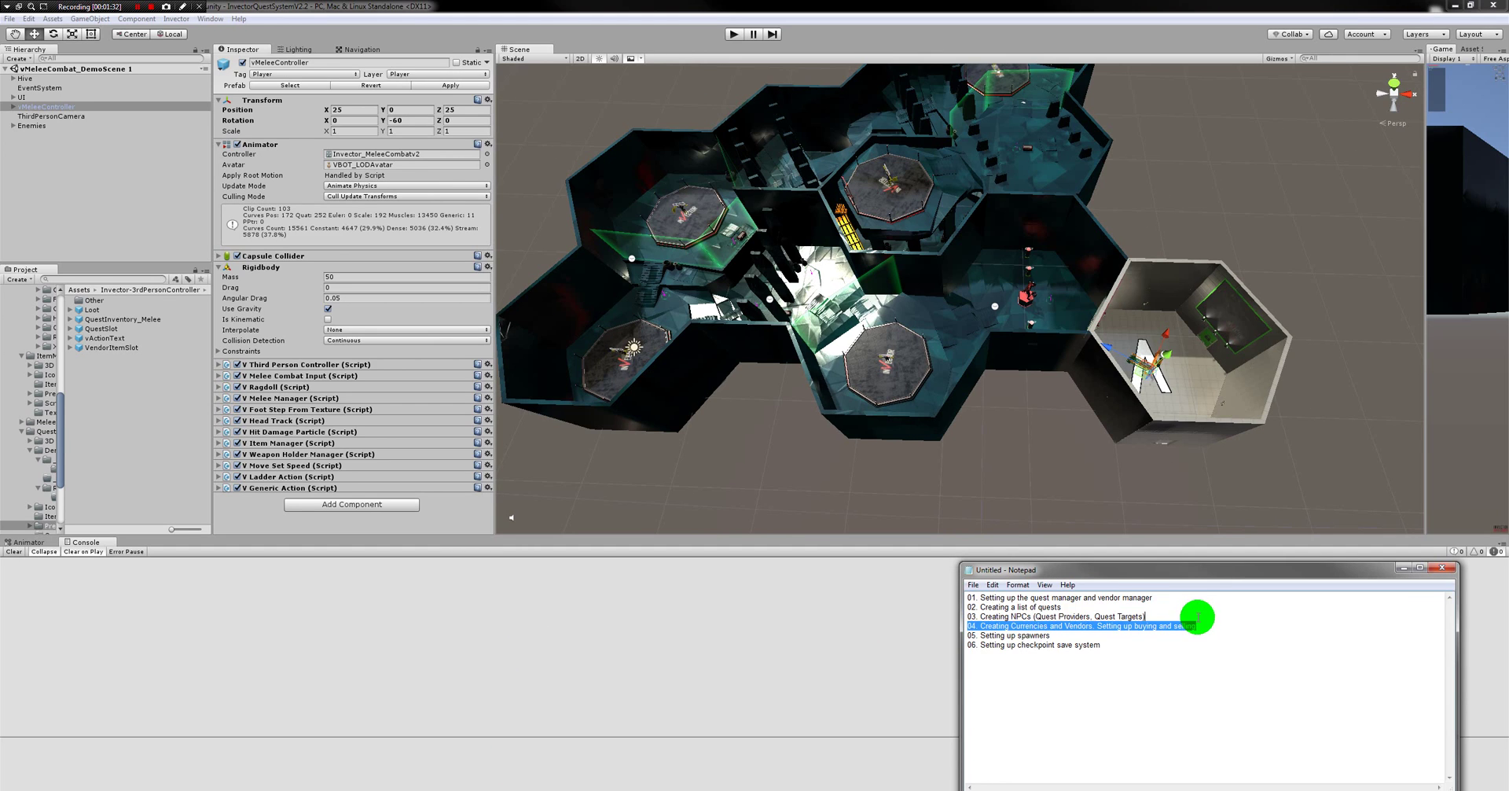
pyautogui.click(1212, 627)
pyautogui.rightClick(1211, 626)
pyautogui.click(1122, 642)
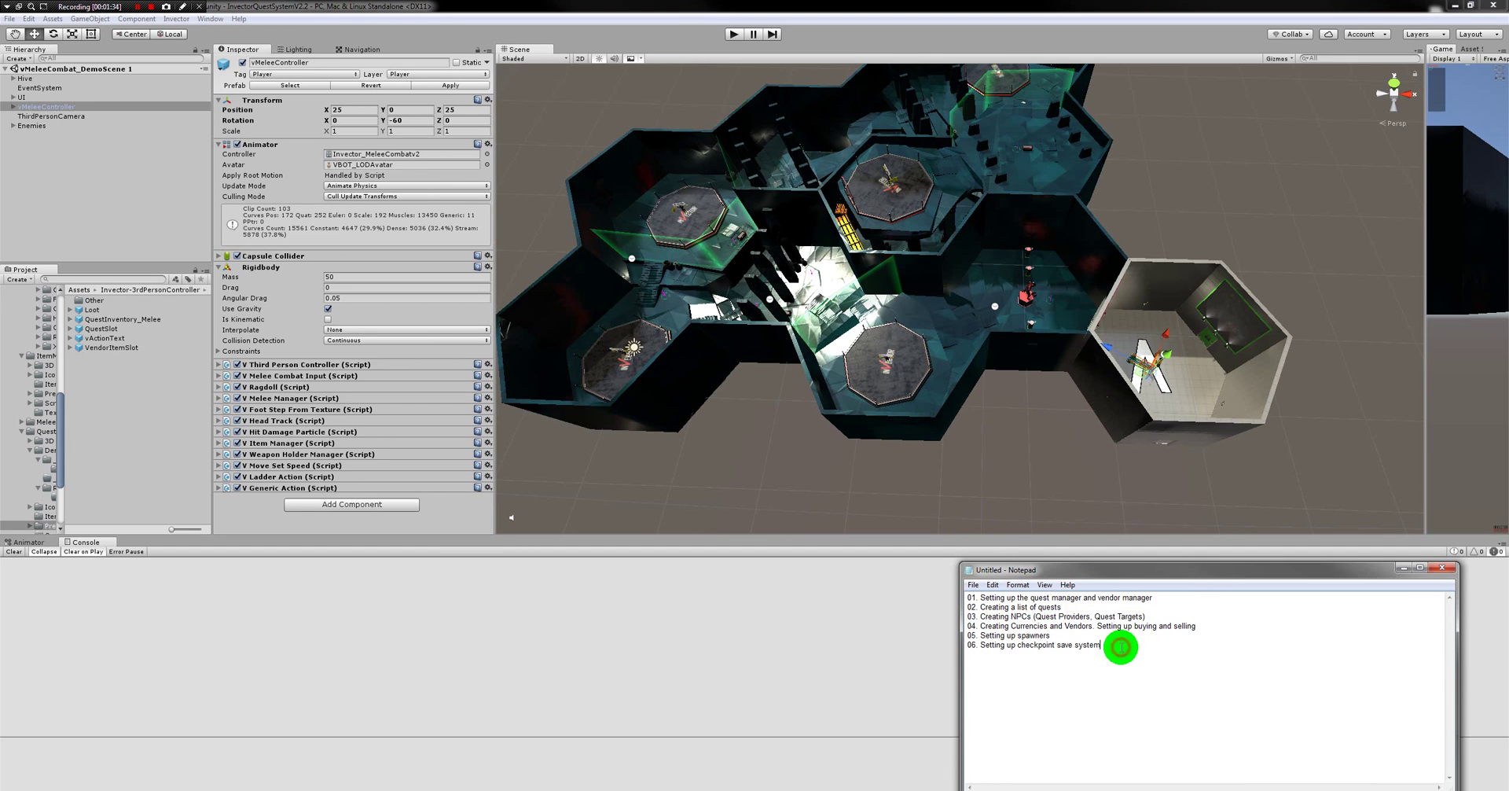
pyautogui.moveTo(968, 635); pyautogui.dragTo(1112, 643)
pyautogui.click(1098, 635)
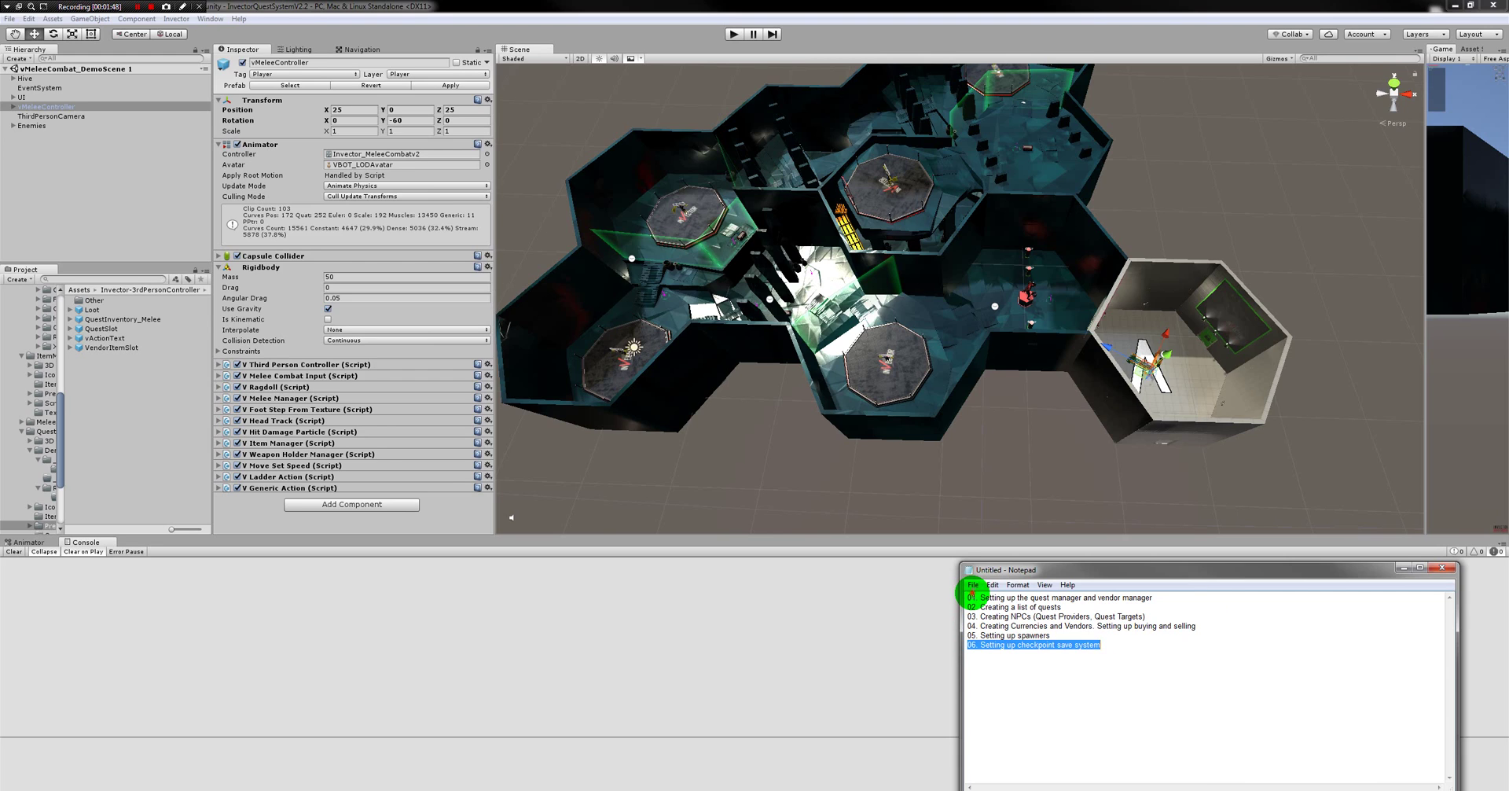
pyautogui.moveTo(968, 597); pyautogui.dragTo(1157, 596)
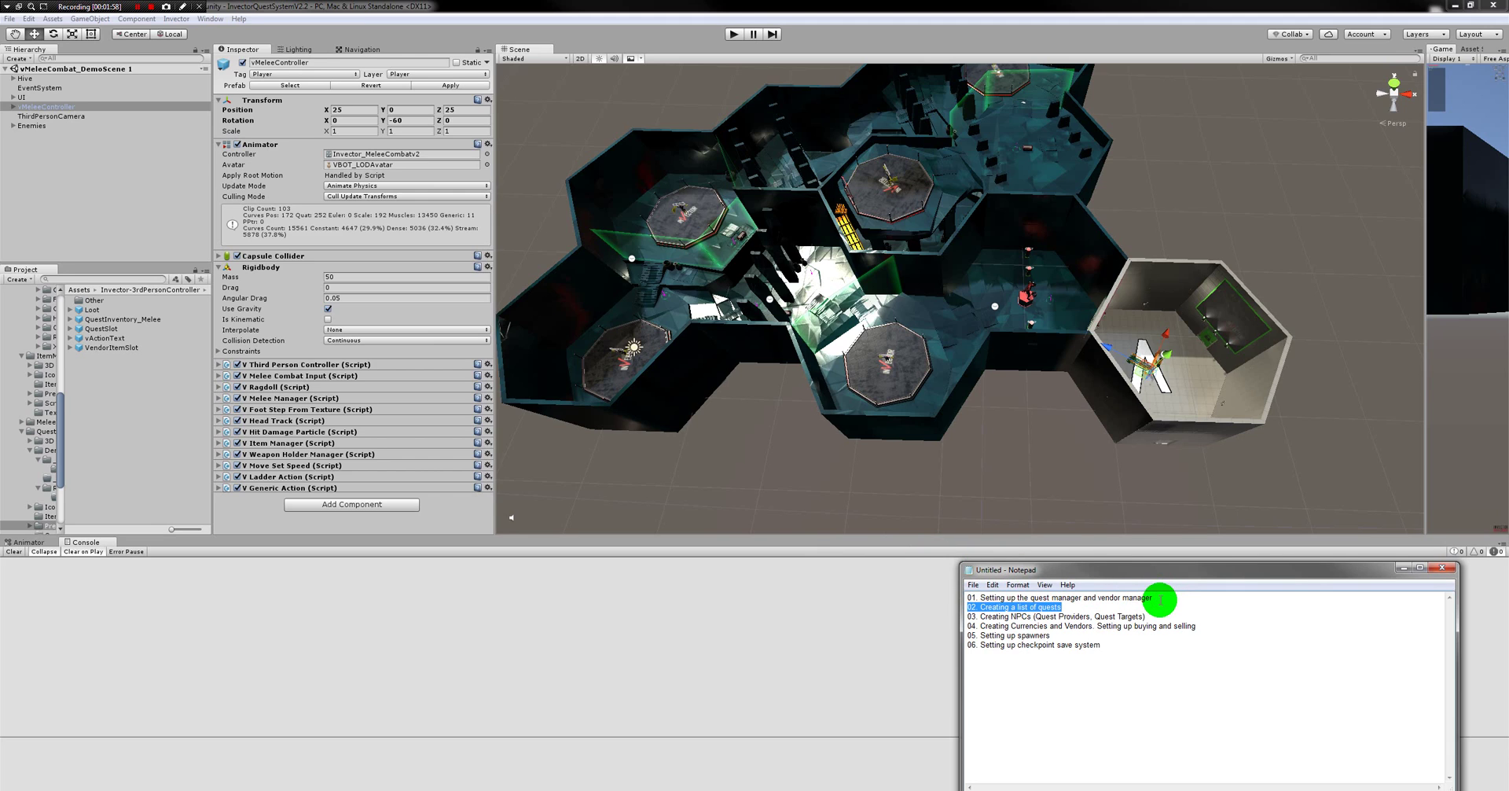
pyautogui.click(1162, 603)
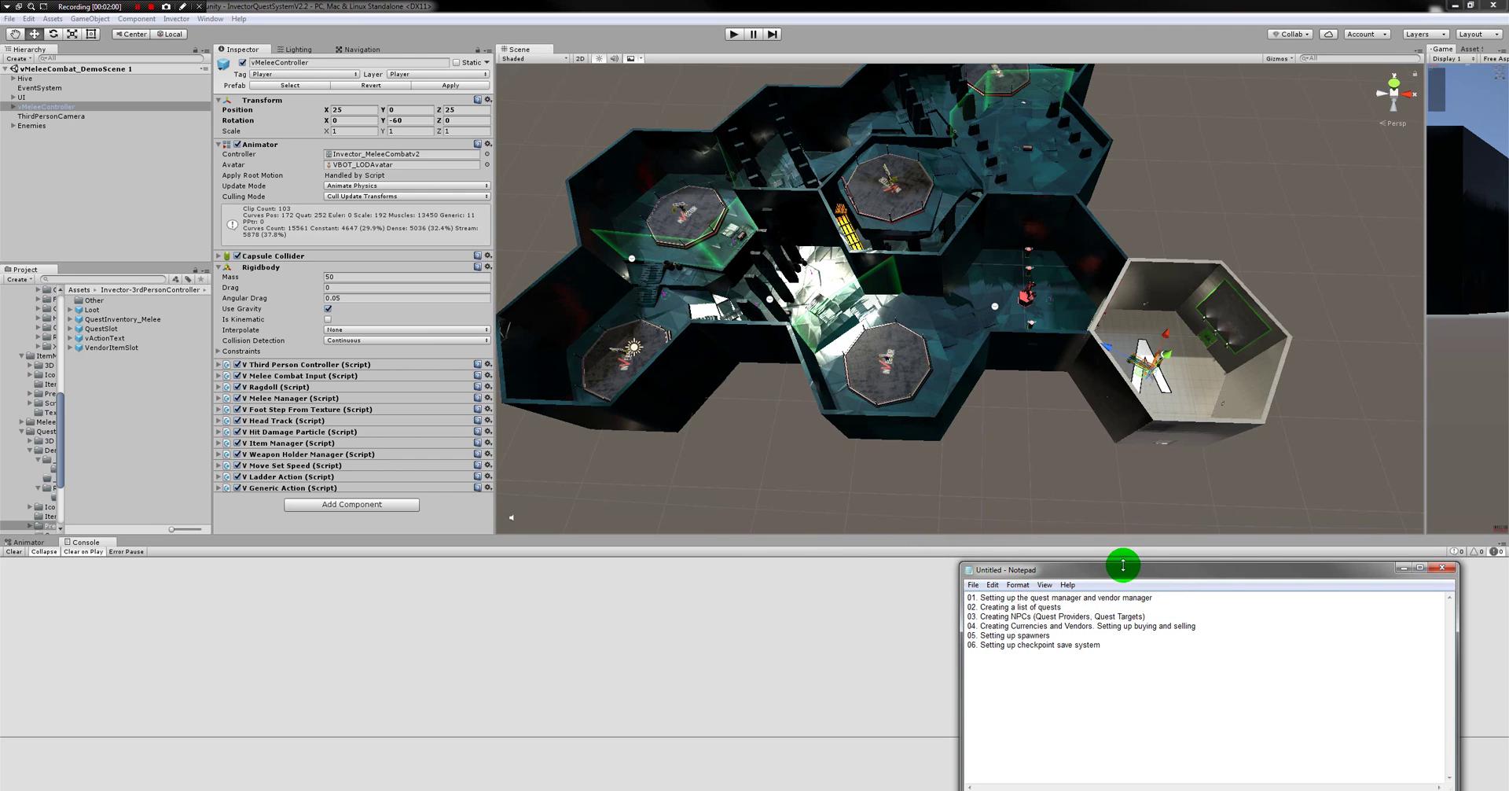
pyautogui.moveTo(1156, 607); pyautogui.dragTo(888, 535)
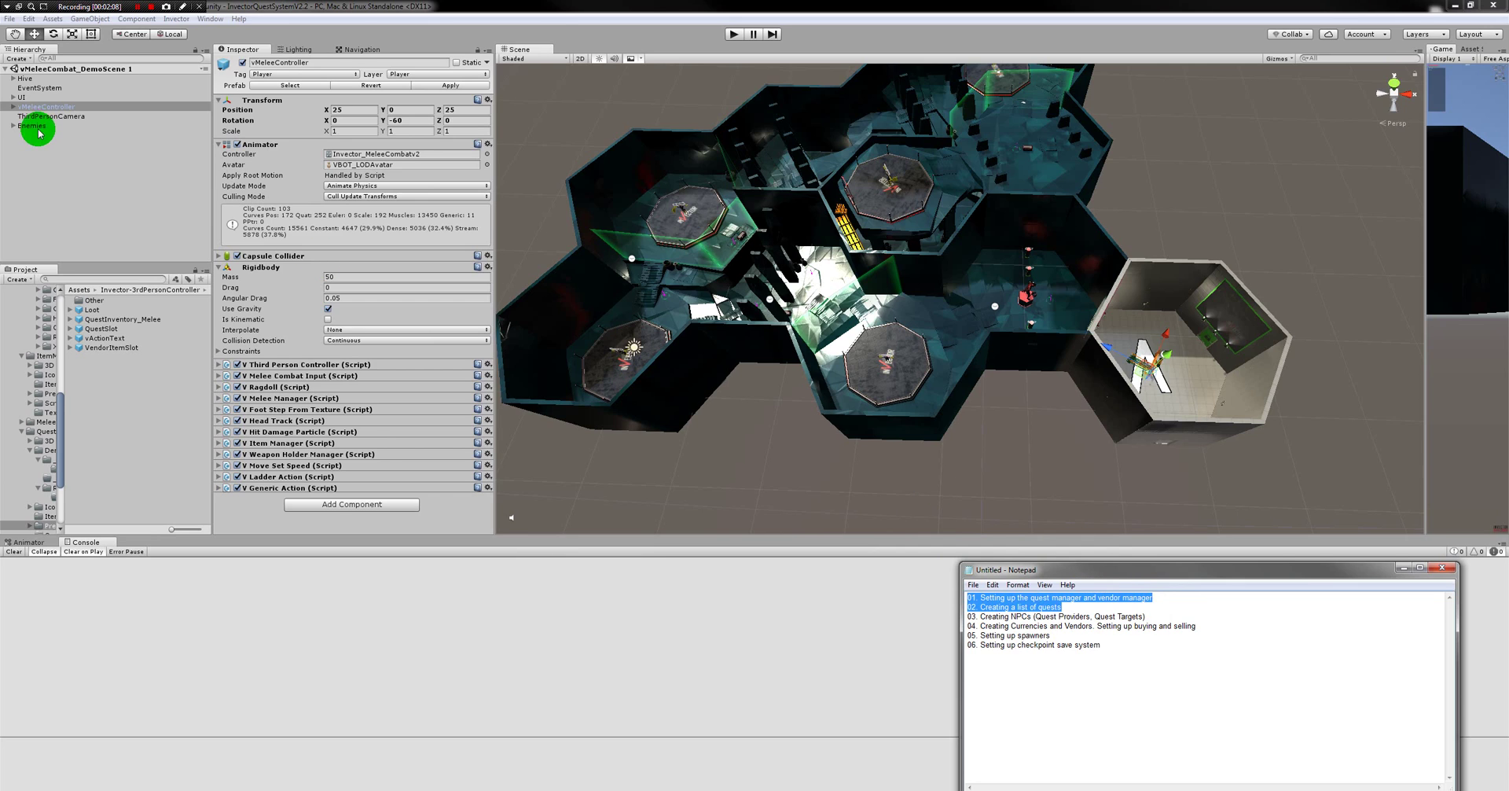
pyautogui.press('Return')
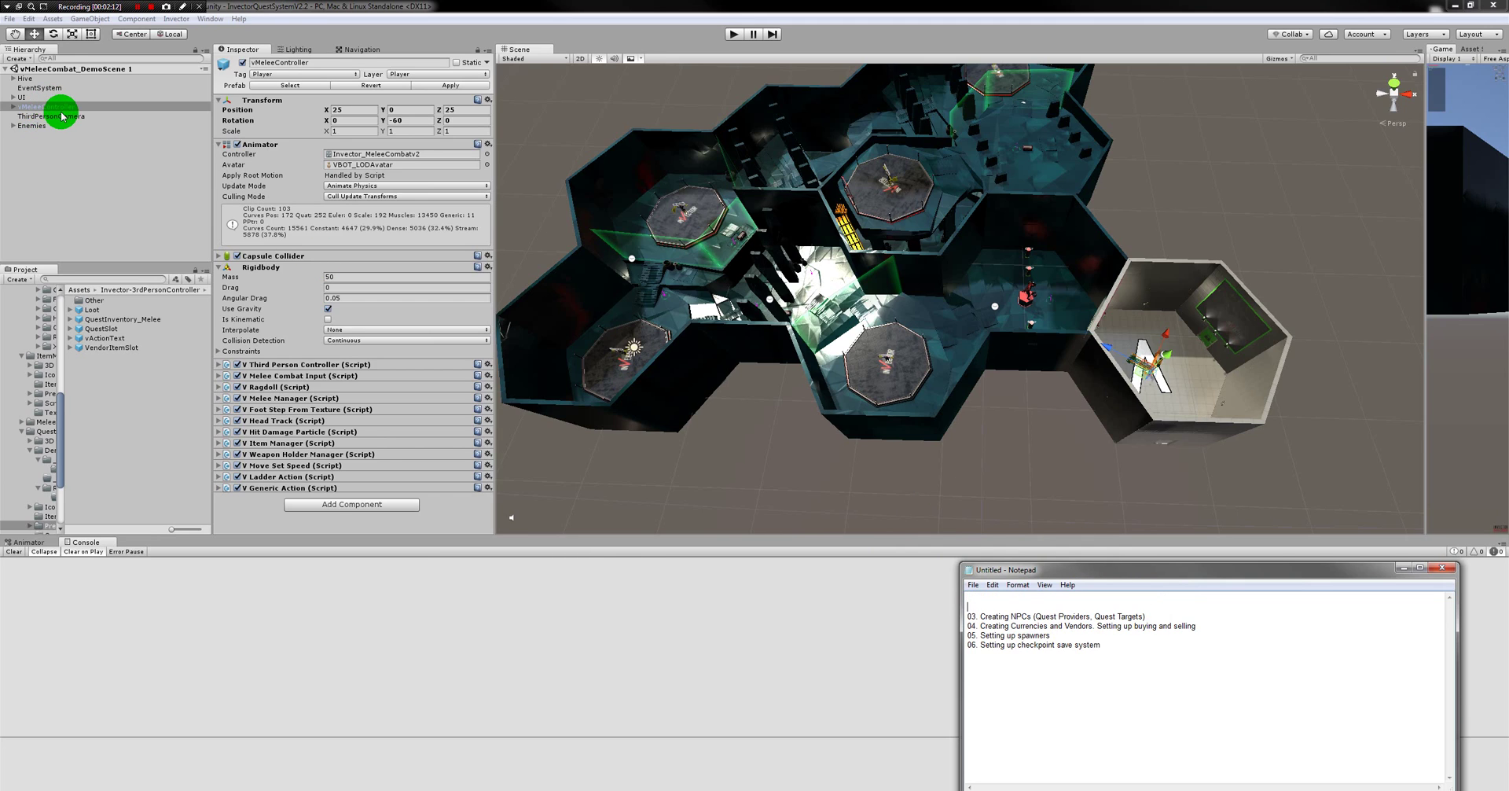
pyautogui.hotkey('ctrl', 'z')
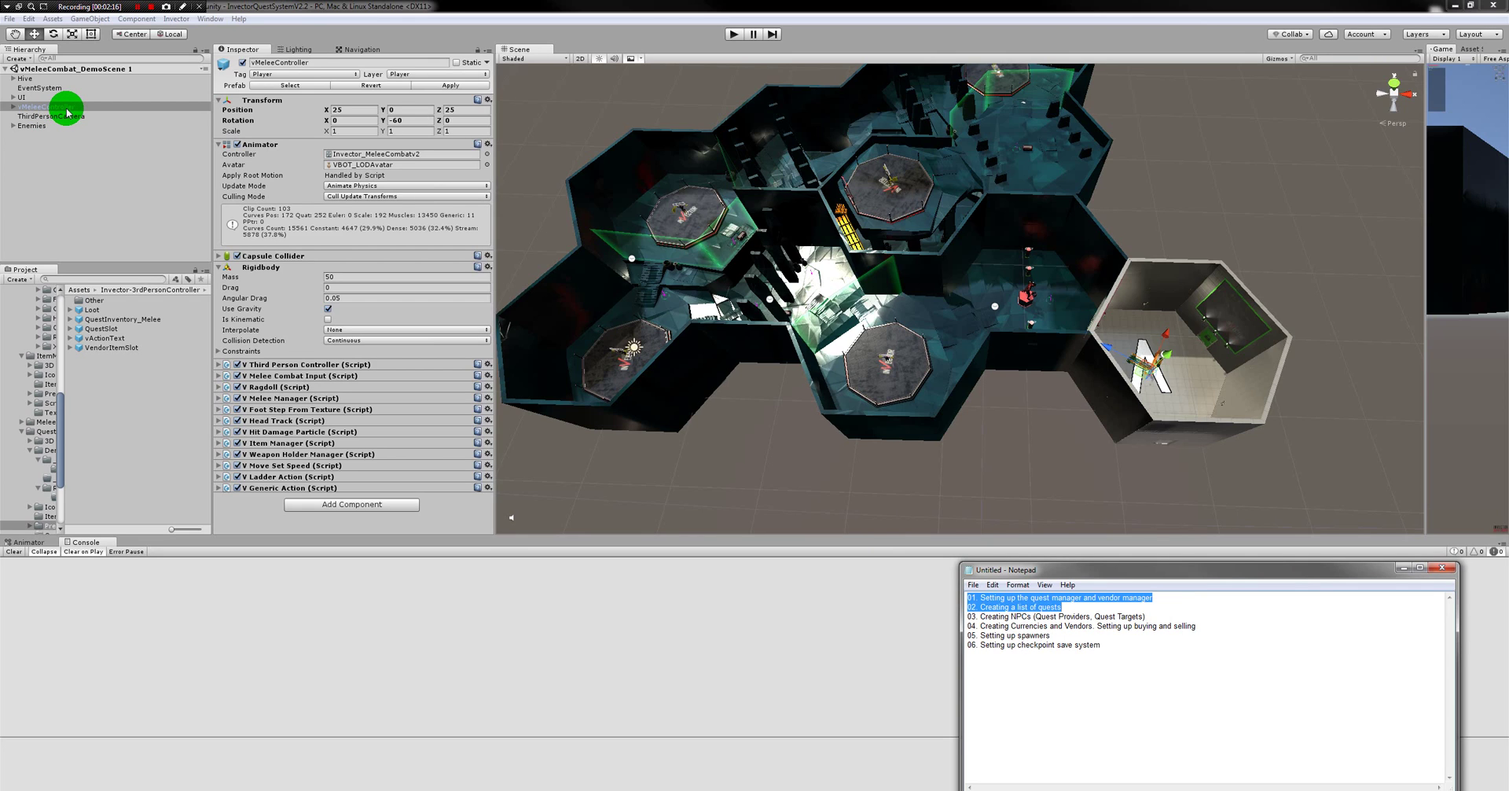
# Add the V Quest Manager script component to the vMeleeController and collapse its settings
pyautogui.doubleClick(69, 107)
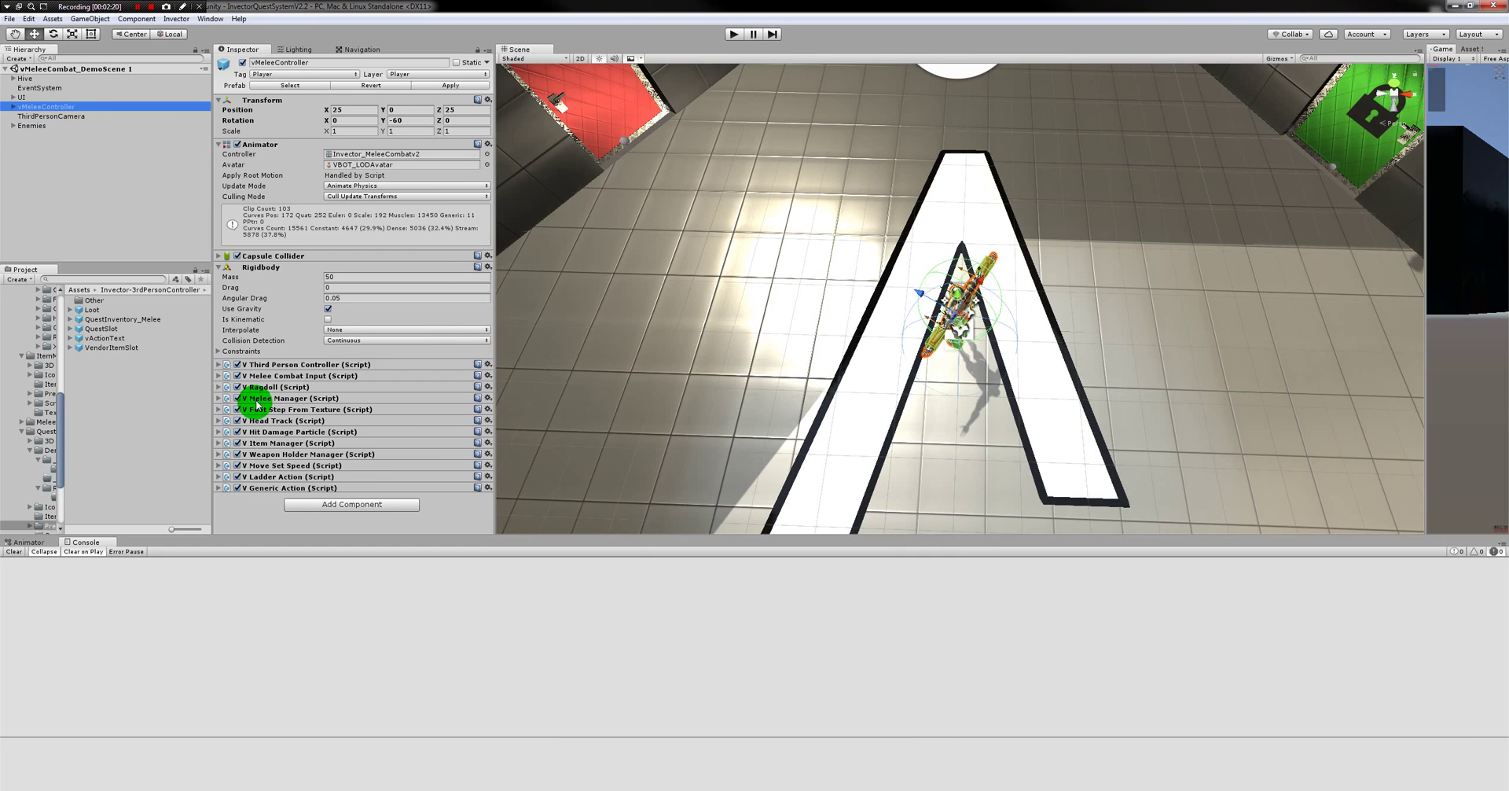
pyautogui.click(272, 444)
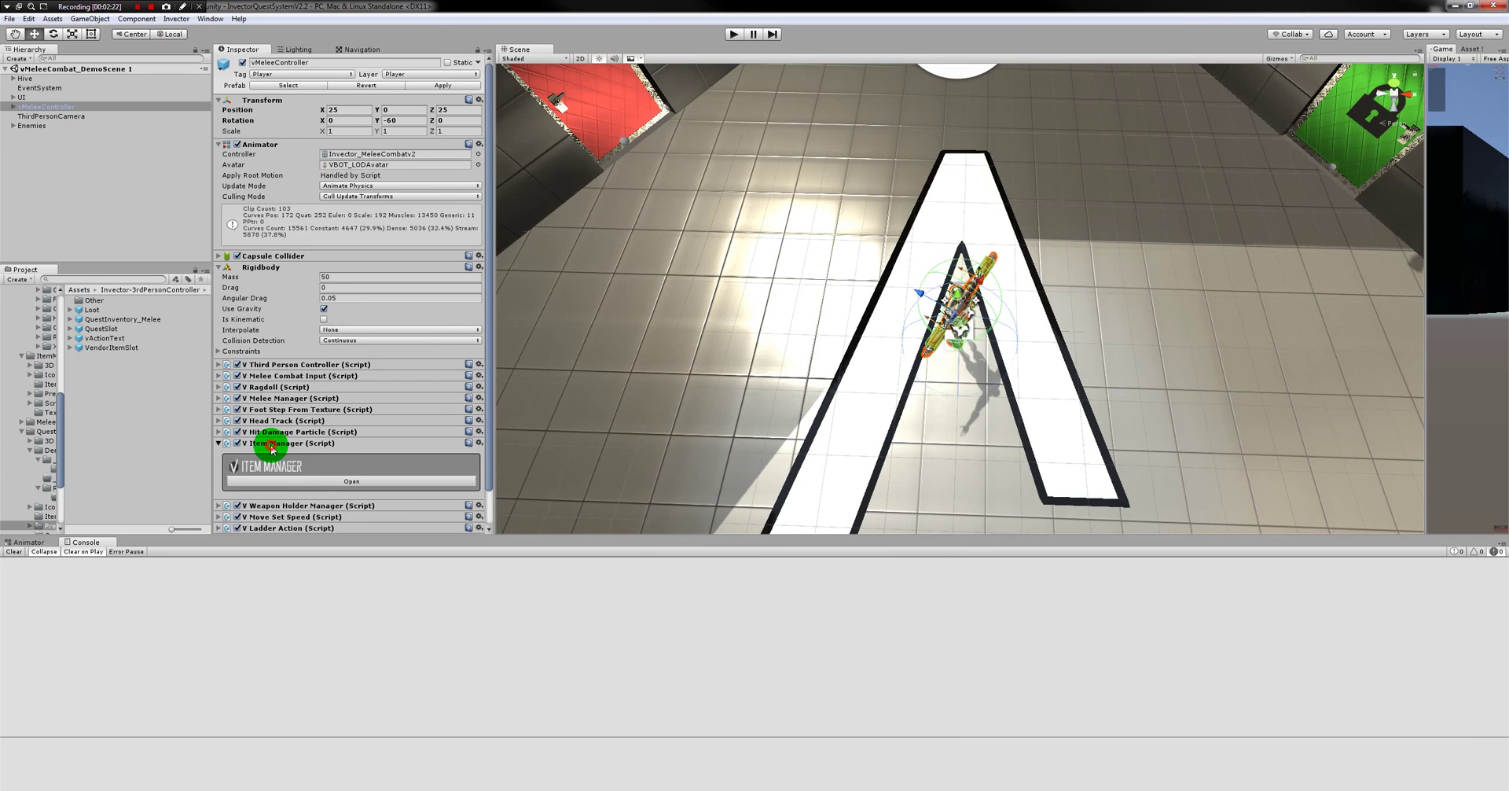
pyautogui.click(272, 445)
pyautogui.click(315, 510)
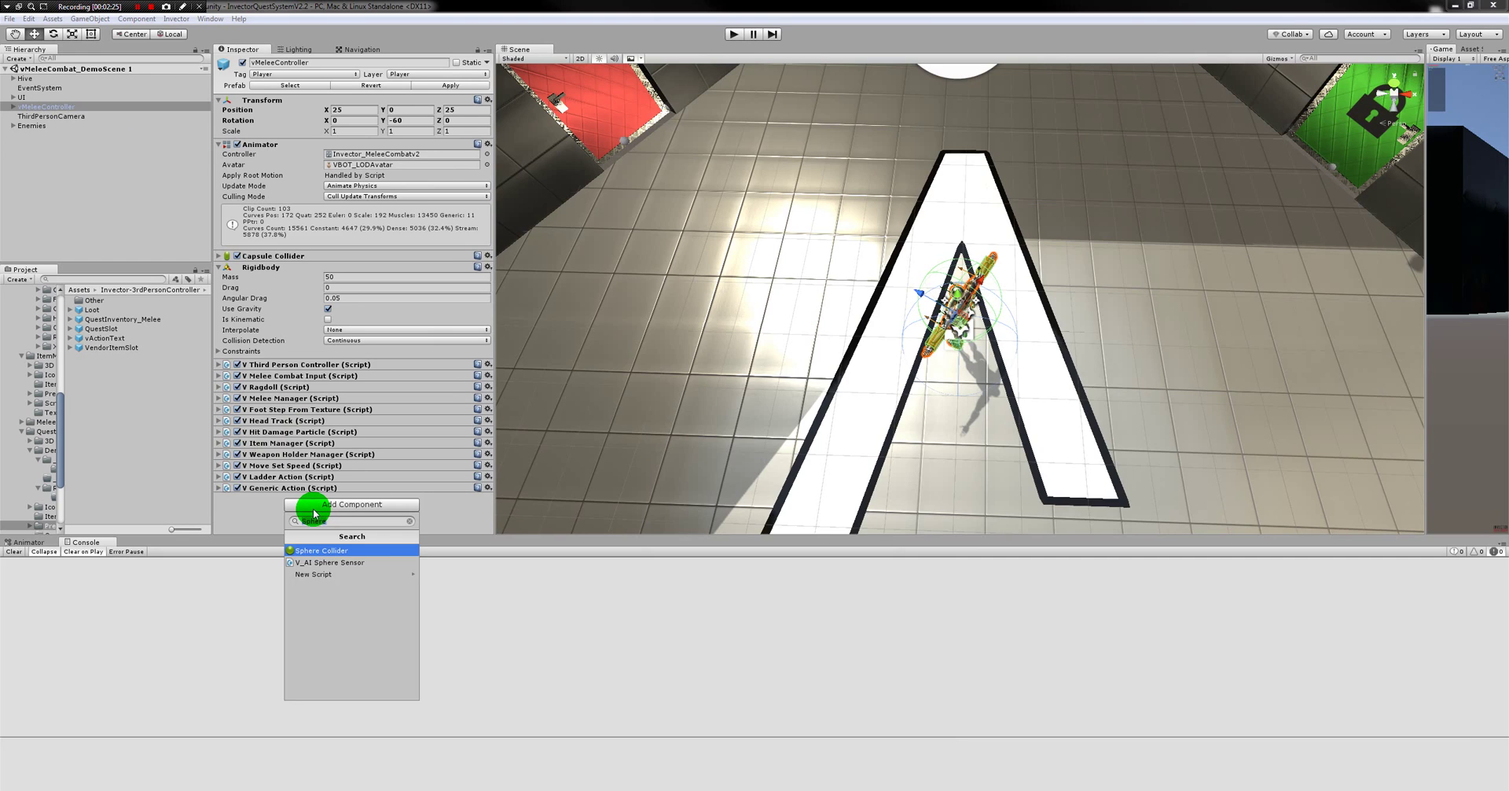
pyautogui.write('vQue')
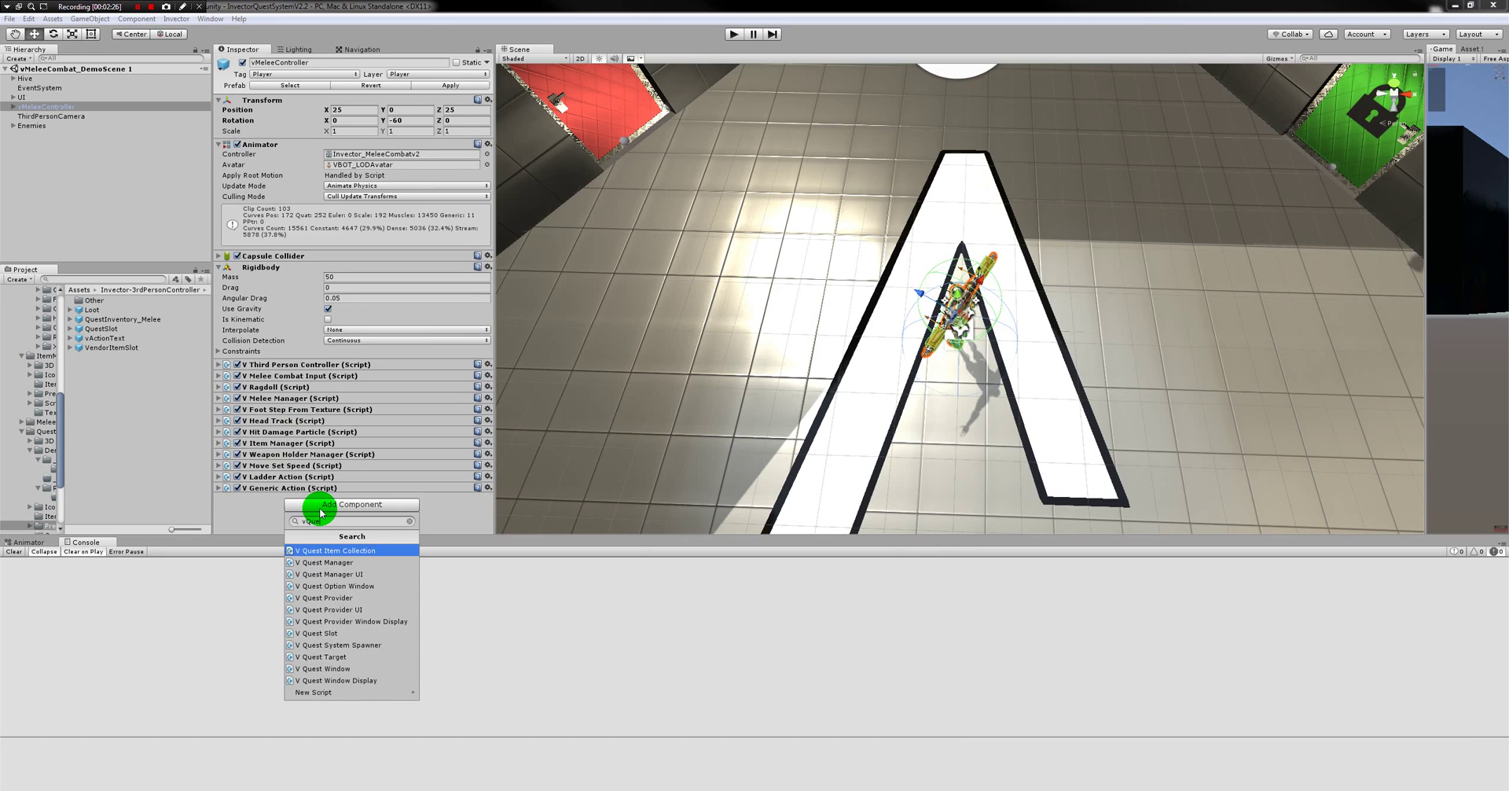
pyautogui.write('stMana')
pyautogui.press('Return')
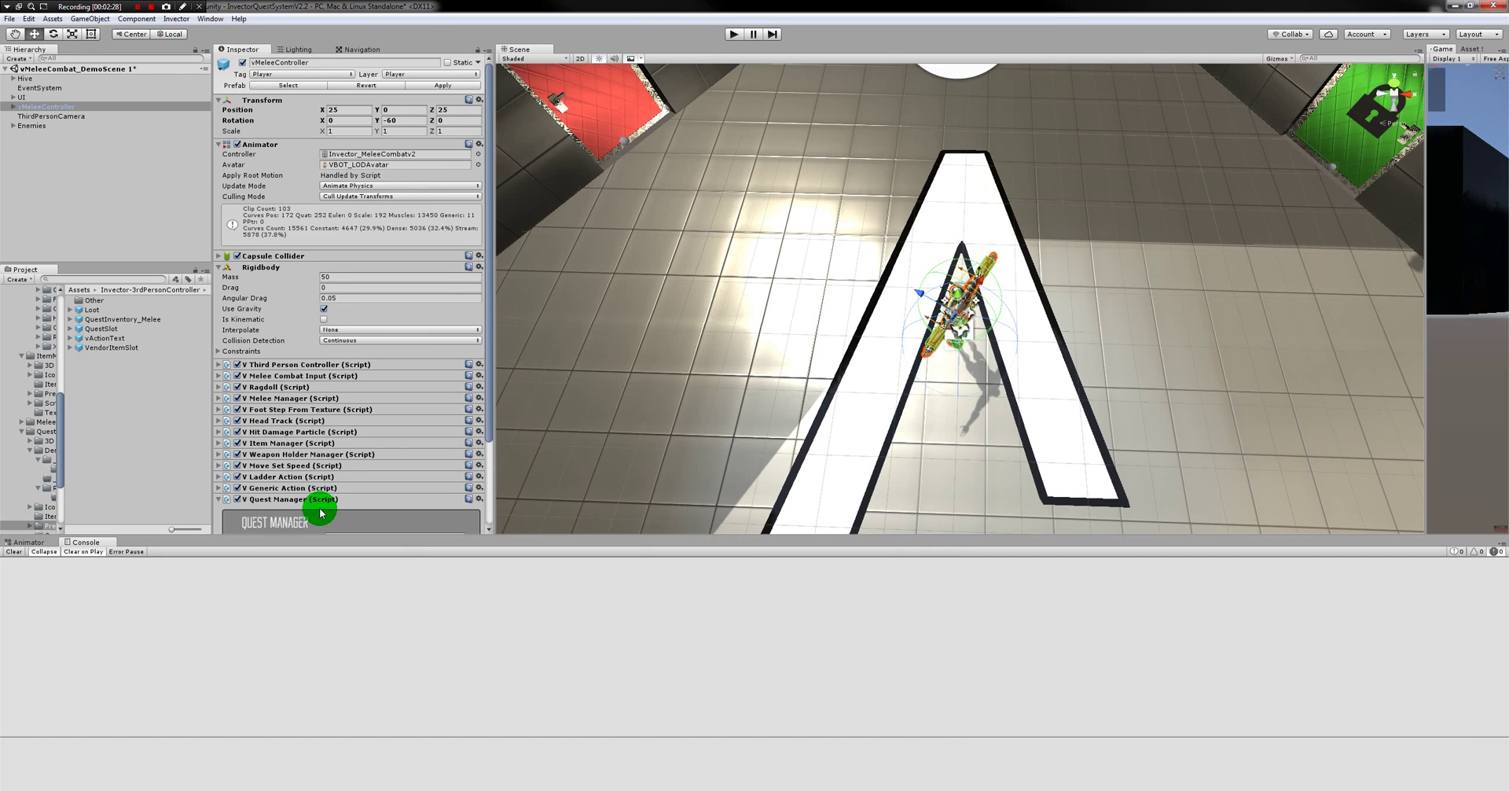
pyautogui.scroll(-3, 321, 512)
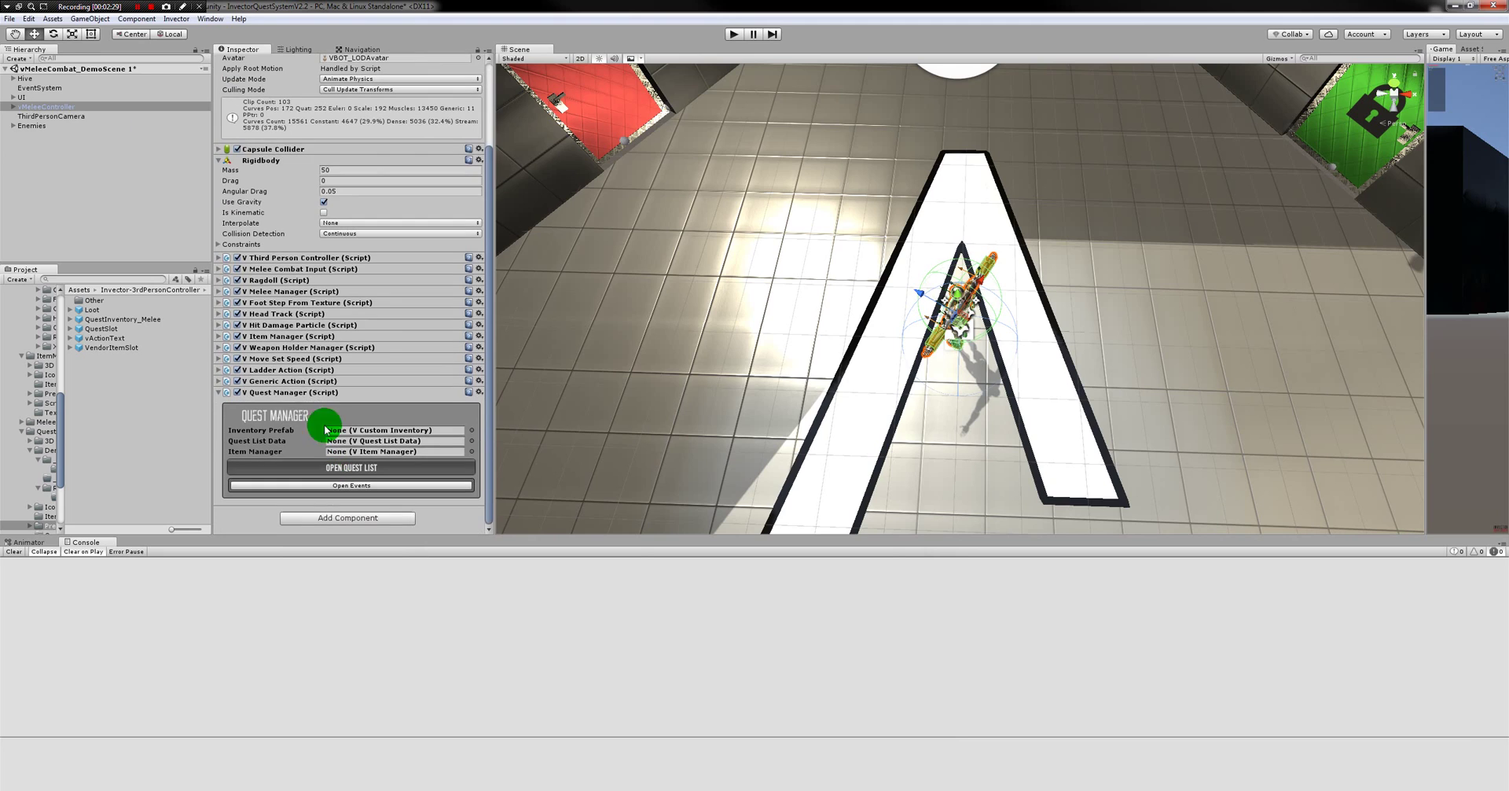
pyautogui.click(291, 397)
# Add the V Vendor Manager script component to the vMeleeController
pyautogui.click(338, 514)
pyautogui.write('vV')
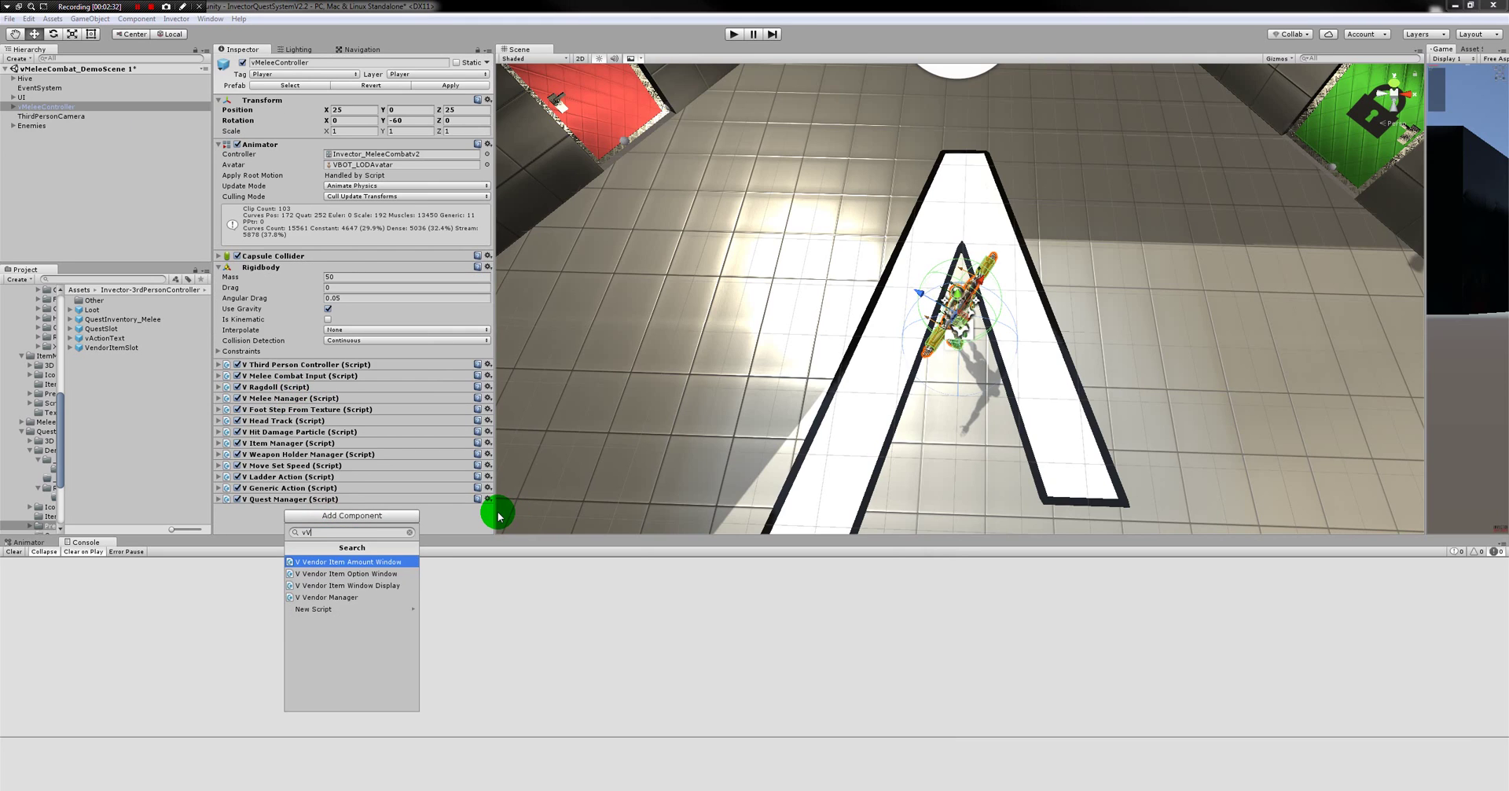
pyautogui.write('endorMan')
pyautogui.press('Return')
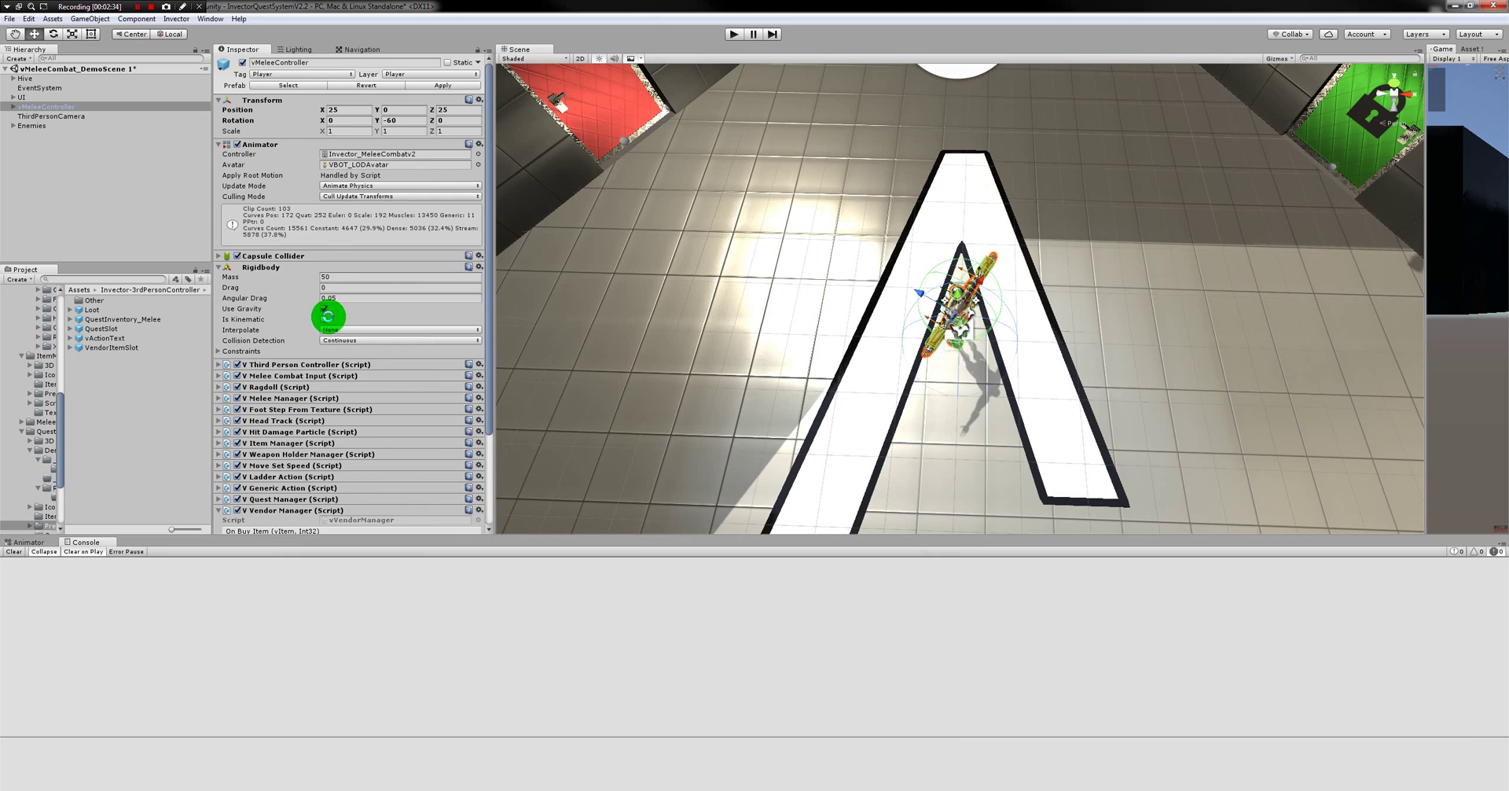
# Expand the Quest Manager settings and assign the vMeleeController's own V Item Manager component as its Item Manager
pyautogui.scroll(-3, 327, 313)
pyautogui.click(293, 380)
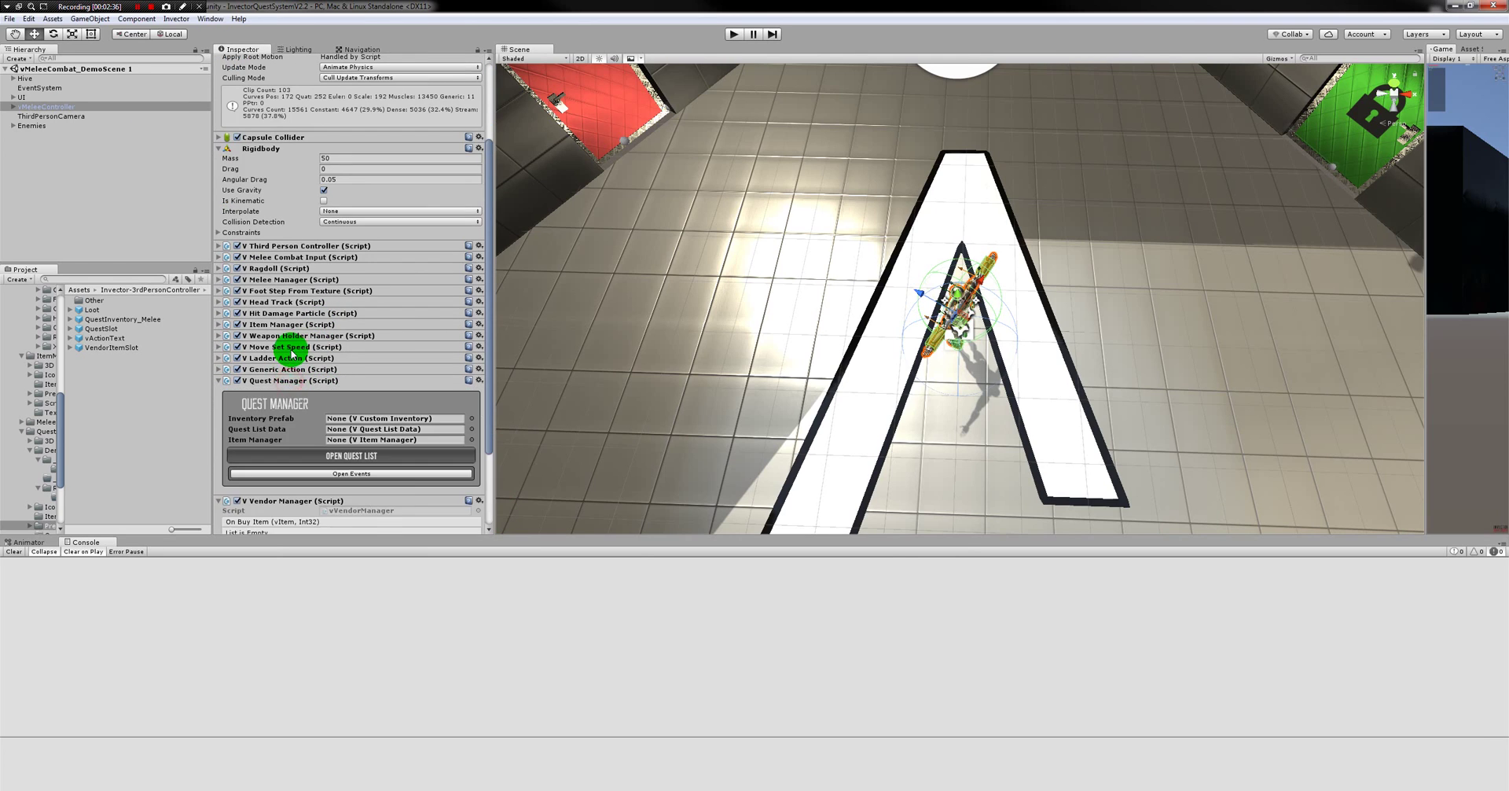
pyautogui.scroll(-3, 293, 347)
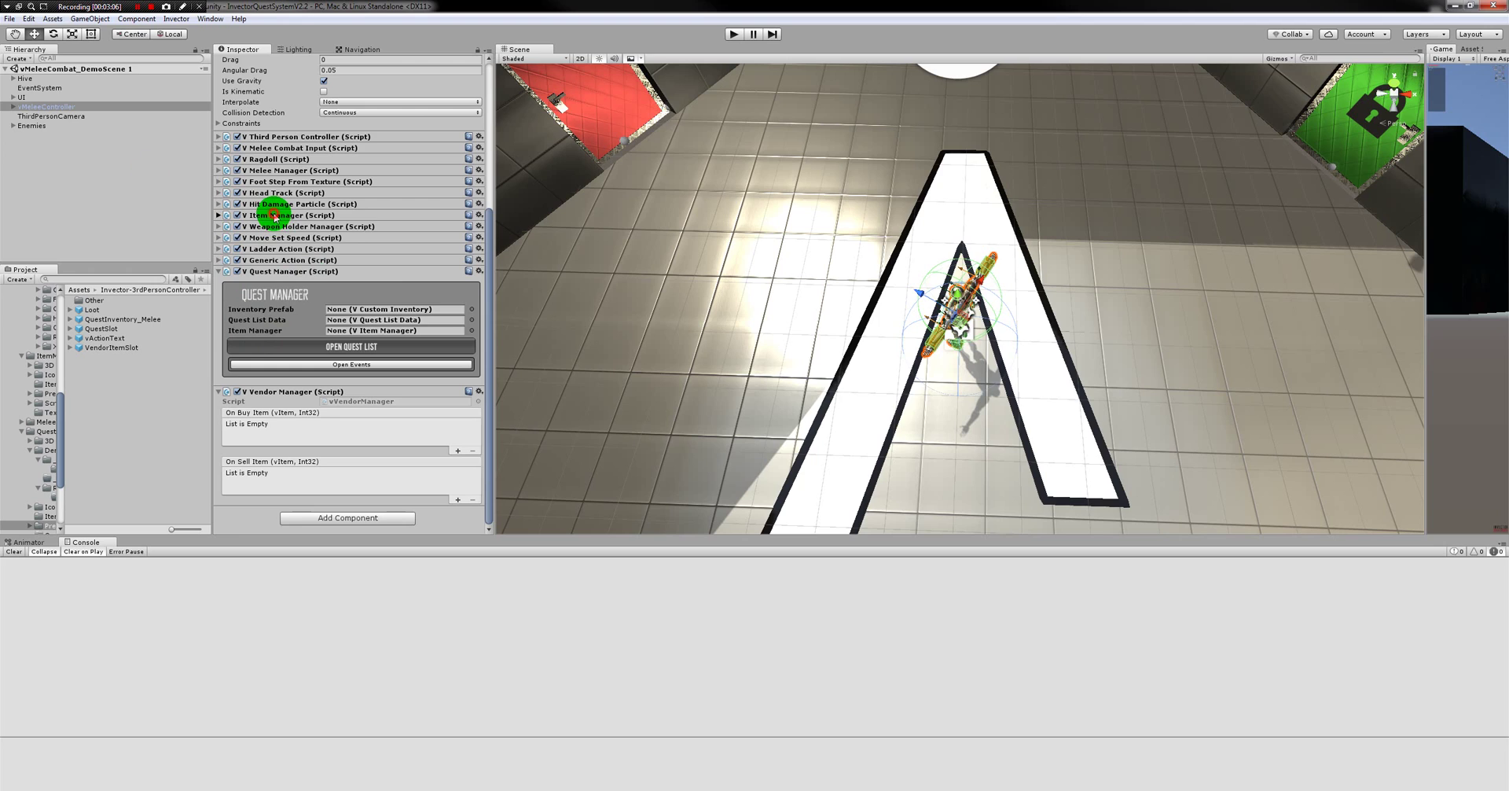
pyautogui.moveTo(274, 217); pyautogui.dragTo(372, 333)
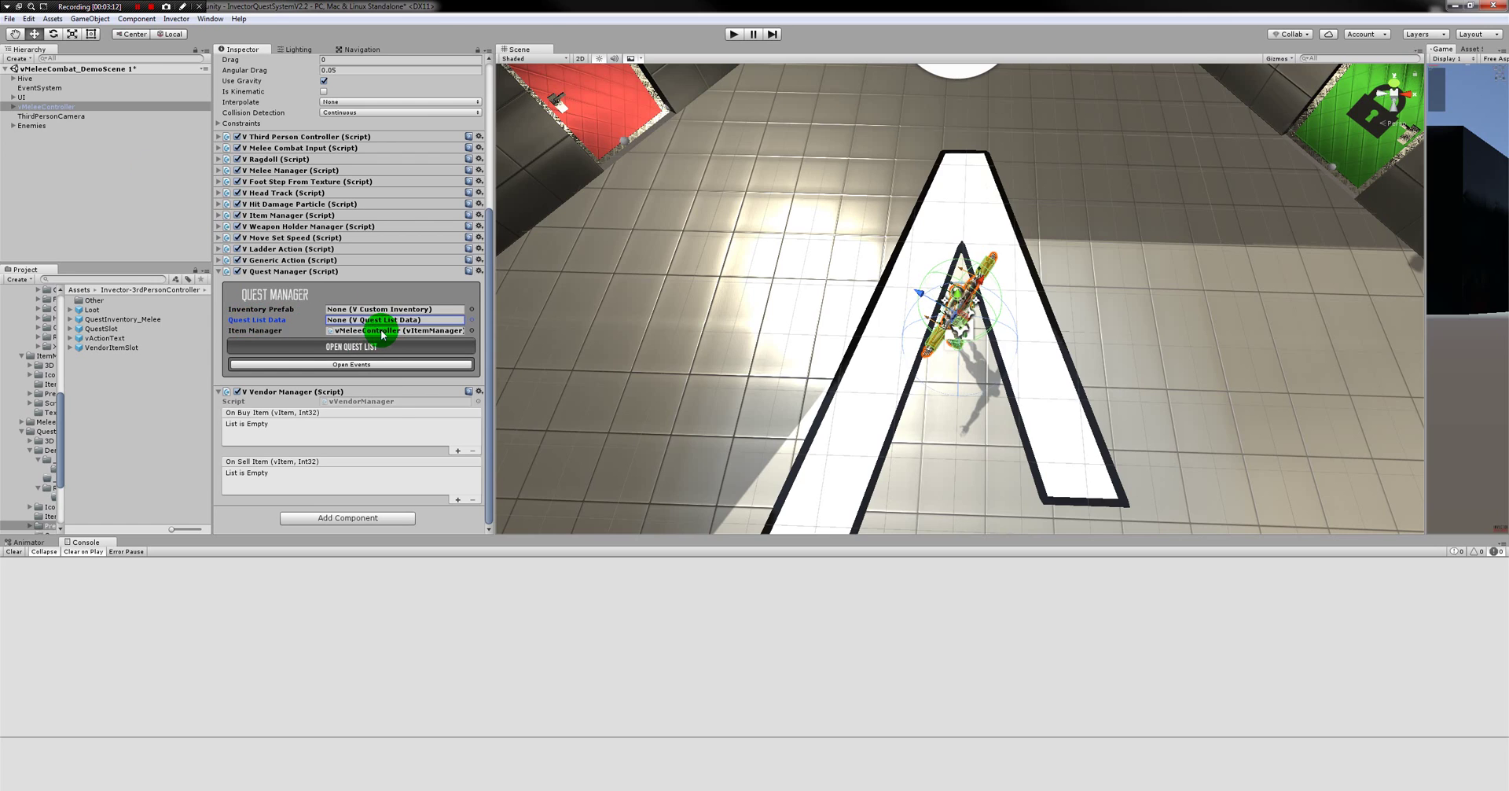
# Check the Quest Manager's unassigned references, then open the Item Manager settings and locate its inventory prefab in the project assets
pyautogui.click(233, 320)
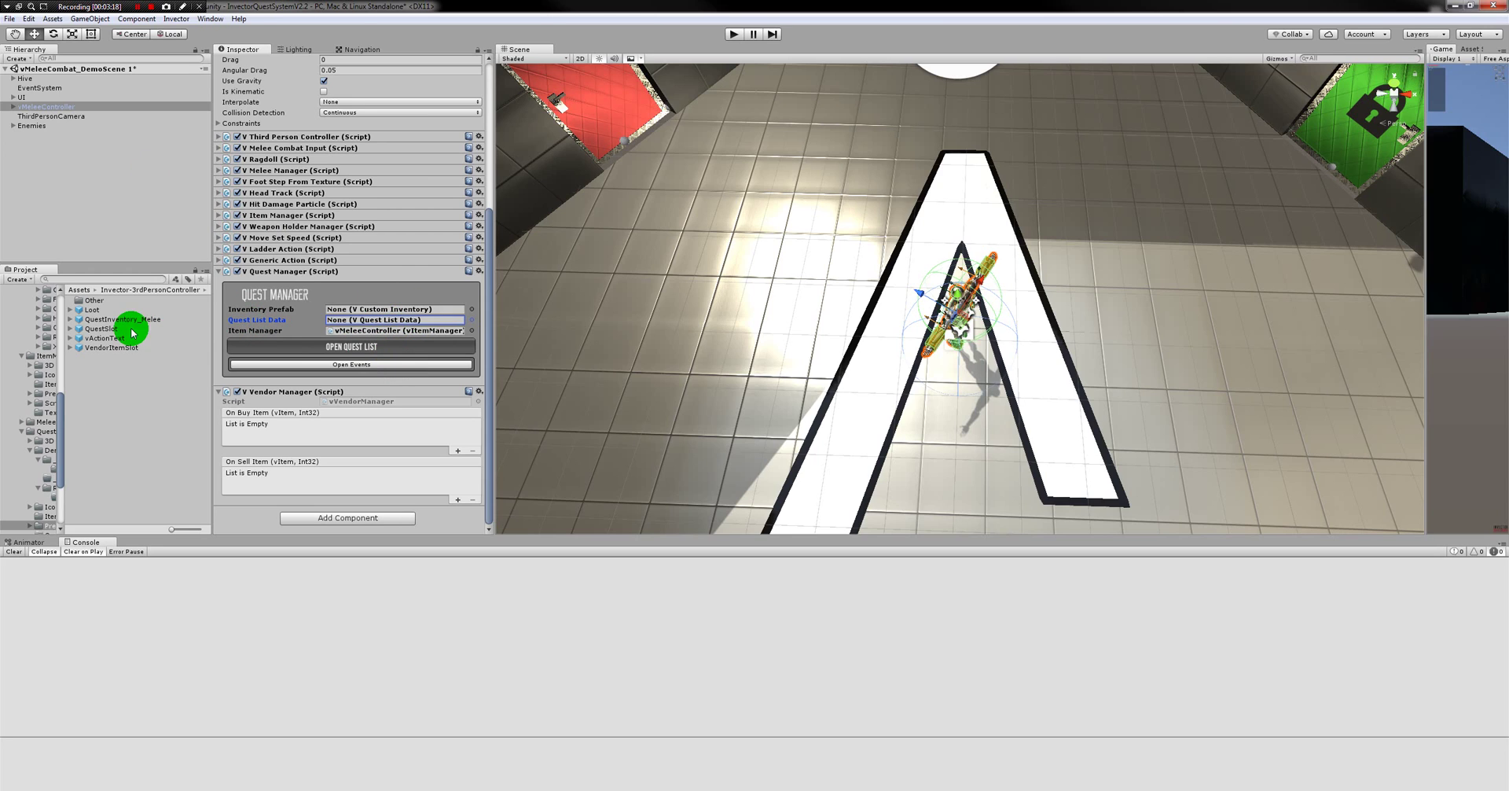
pyautogui.click(351, 310)
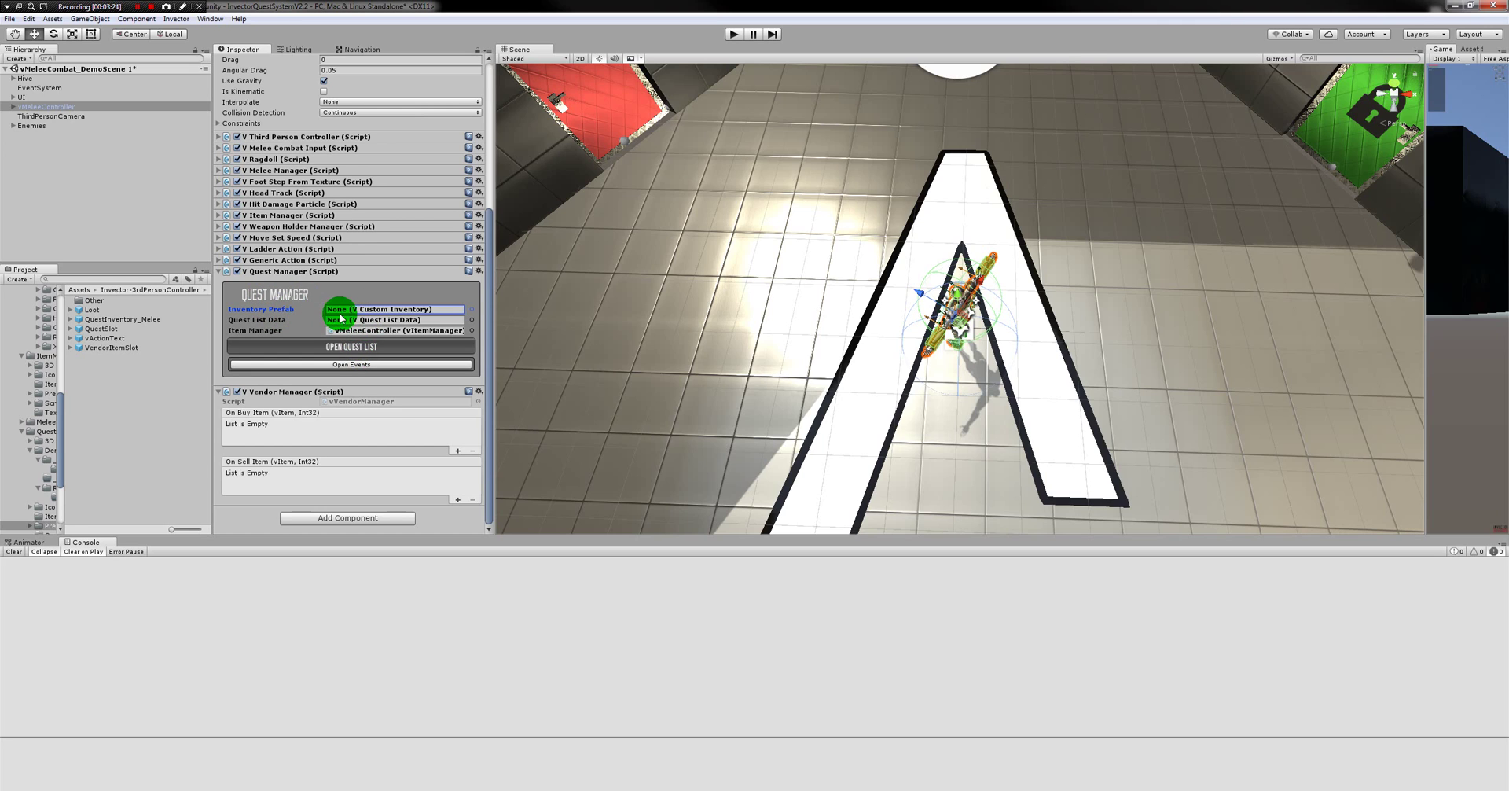
pyautogui.click(289, 215)
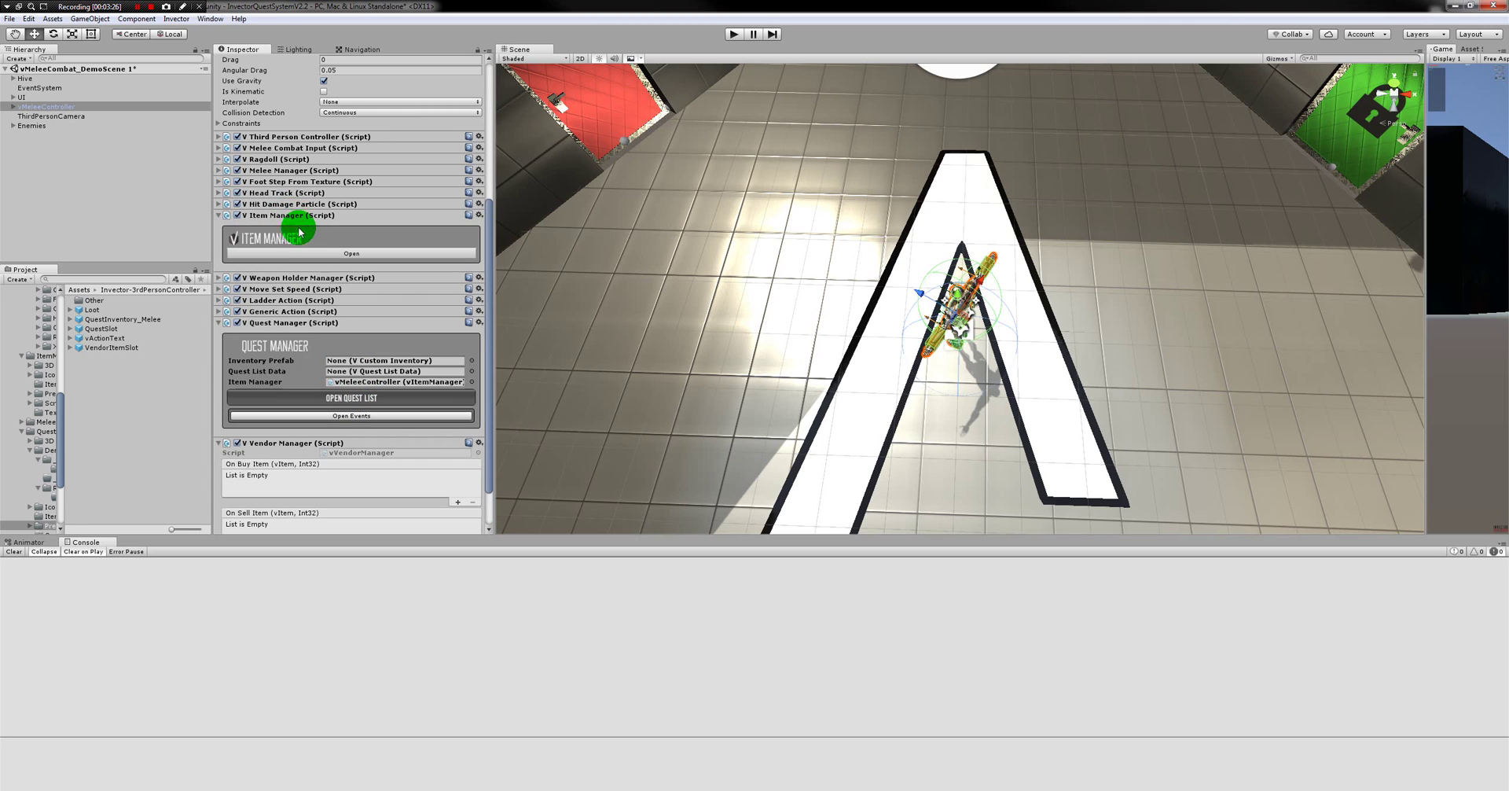
pyautogui.click(320, 252)
pyautogui.scroll(-3, 342, 293)
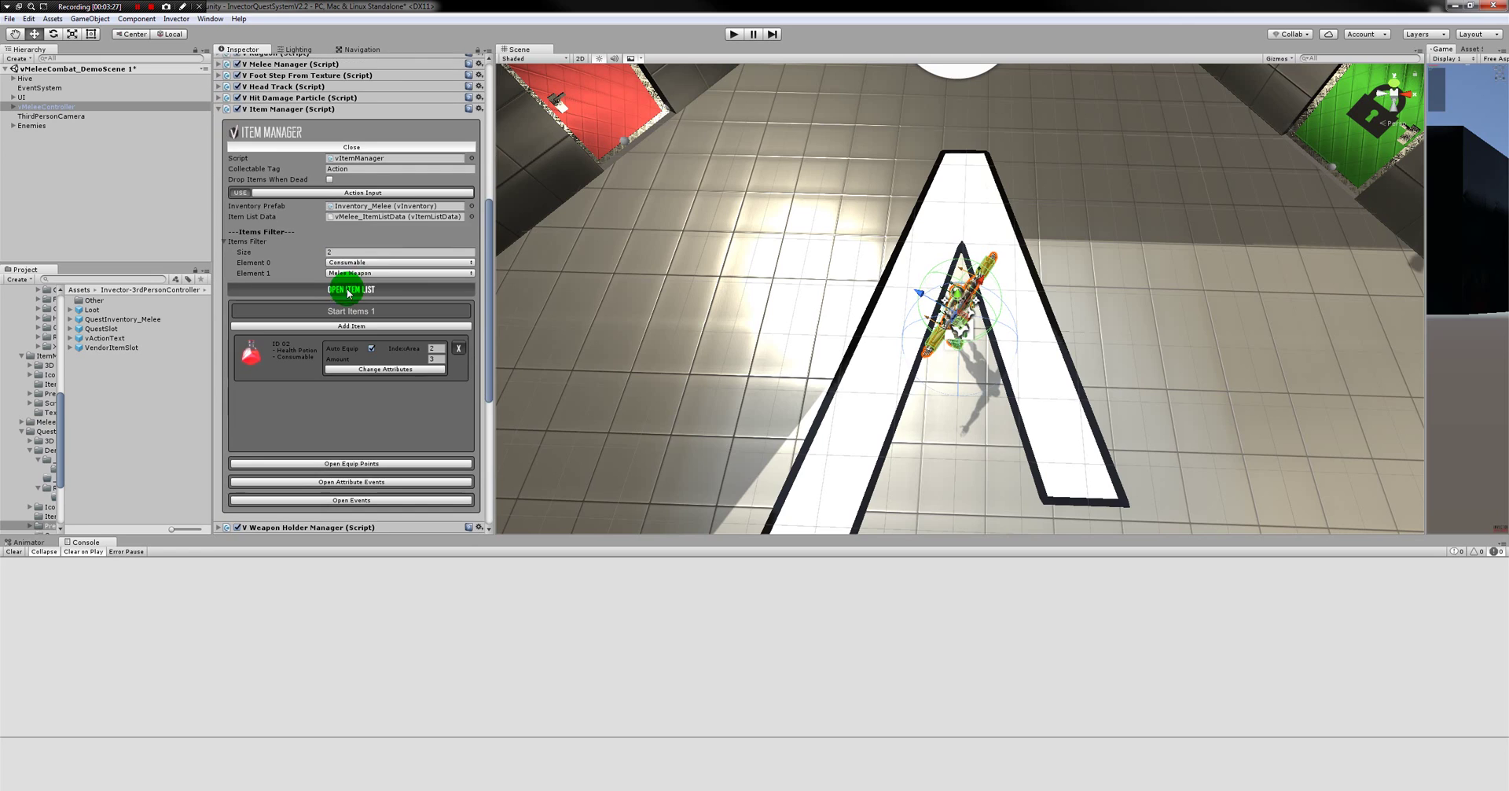
pyautogui.click(398, 211)
pyautogui.scroll(-2, 389, 275)
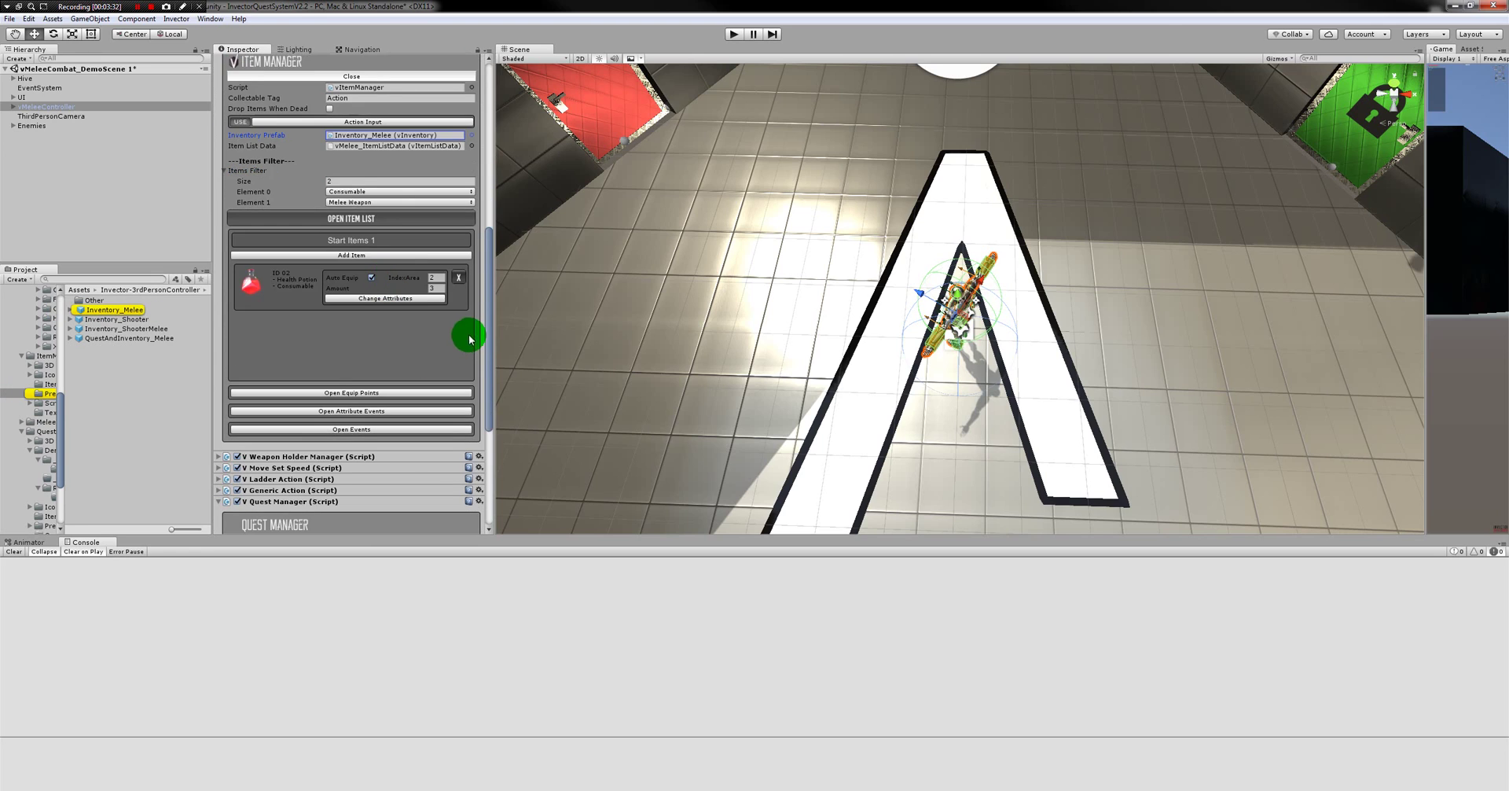
# Widen the project browser and open the Prefabs folder of the QuestManager package in the project assets
pyautogui.moveTo(488, 338); pyautogui.dragTo(482, 411)
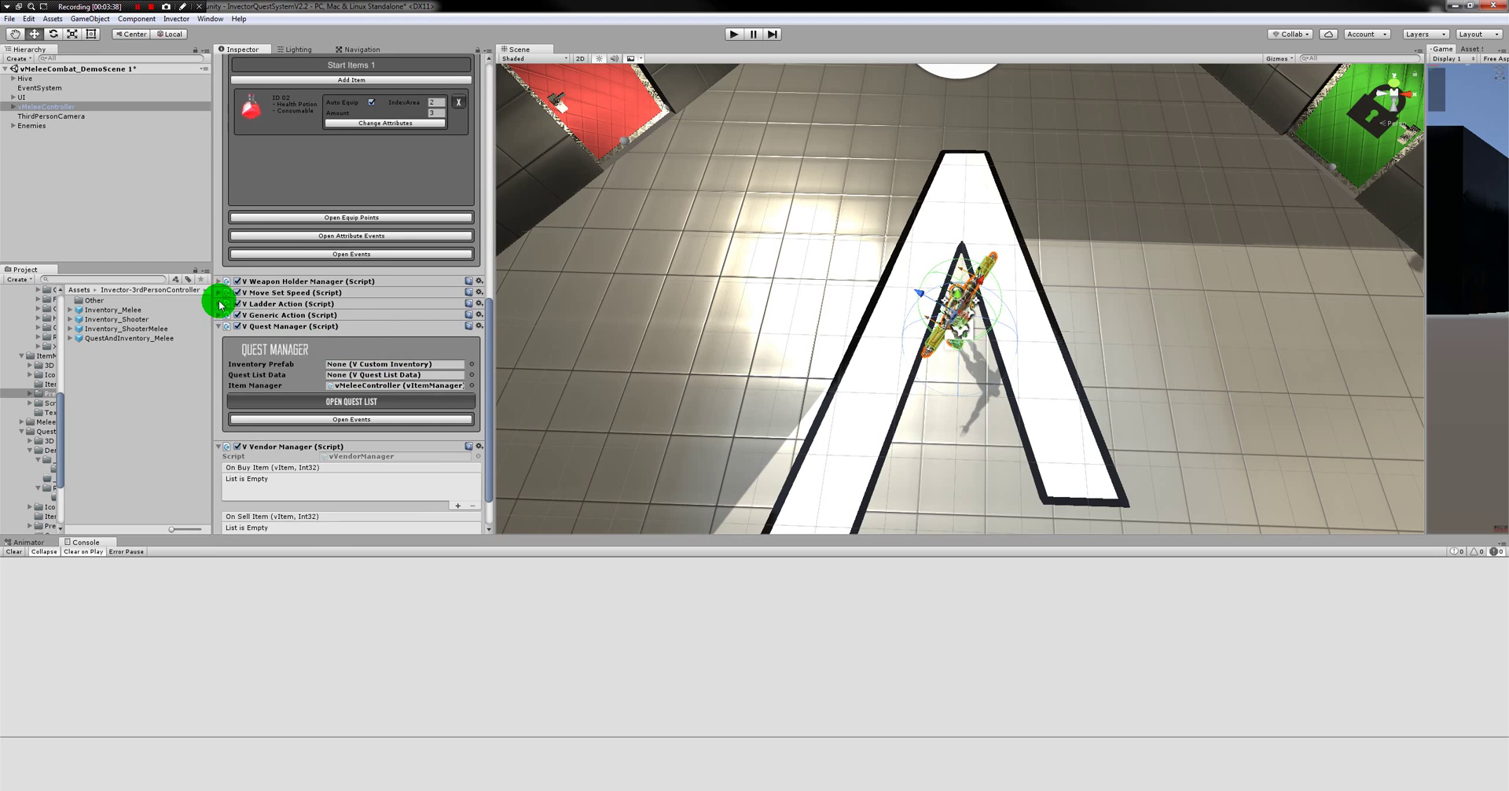
pyautogui.moveTo(213, 343); pyautogui.dragTo(278, 340)
pyautogui.click(180, 293)
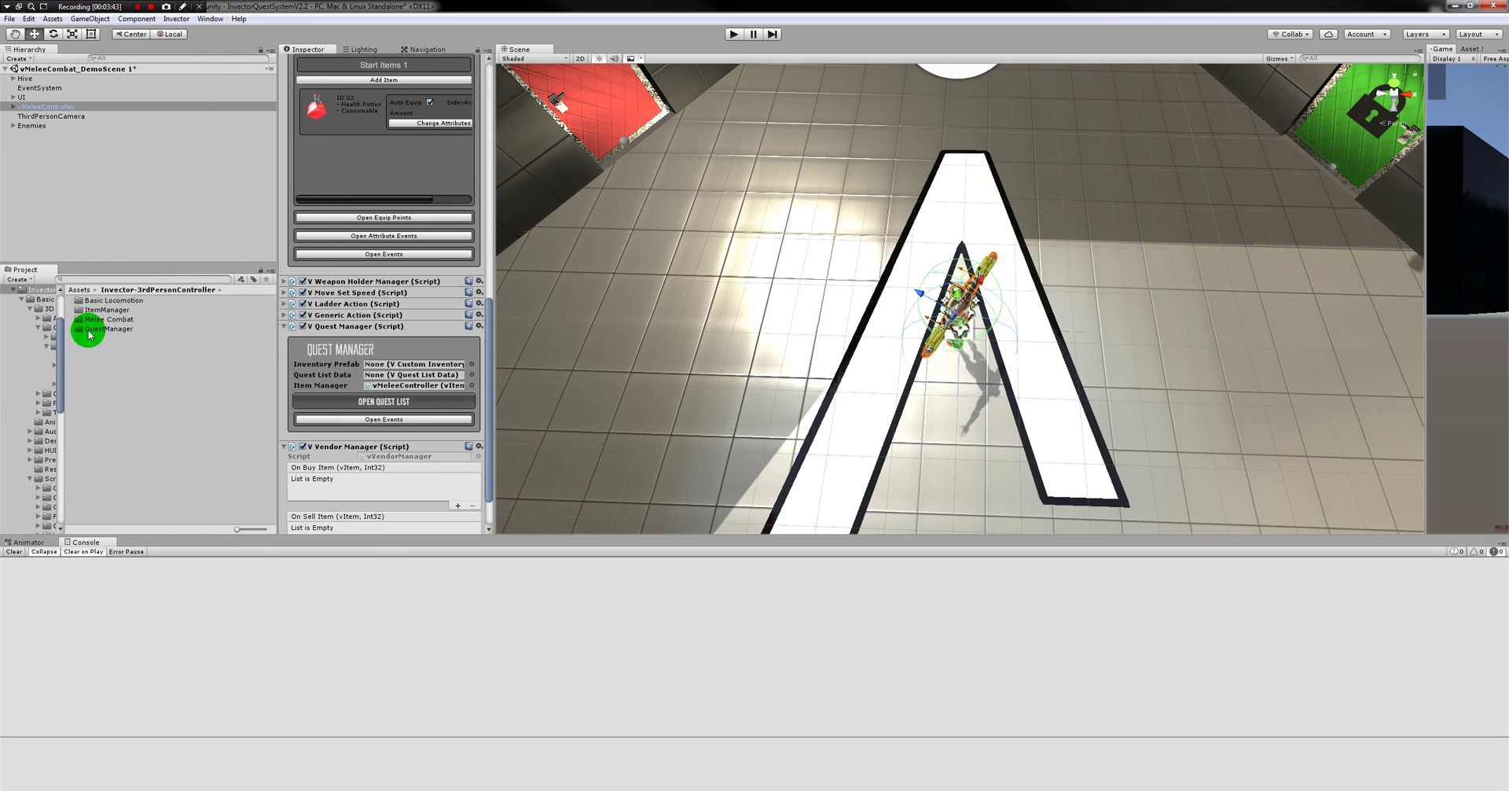
pyautogui.doubleClick(94, 328)
pyautogui.click(36, 106)
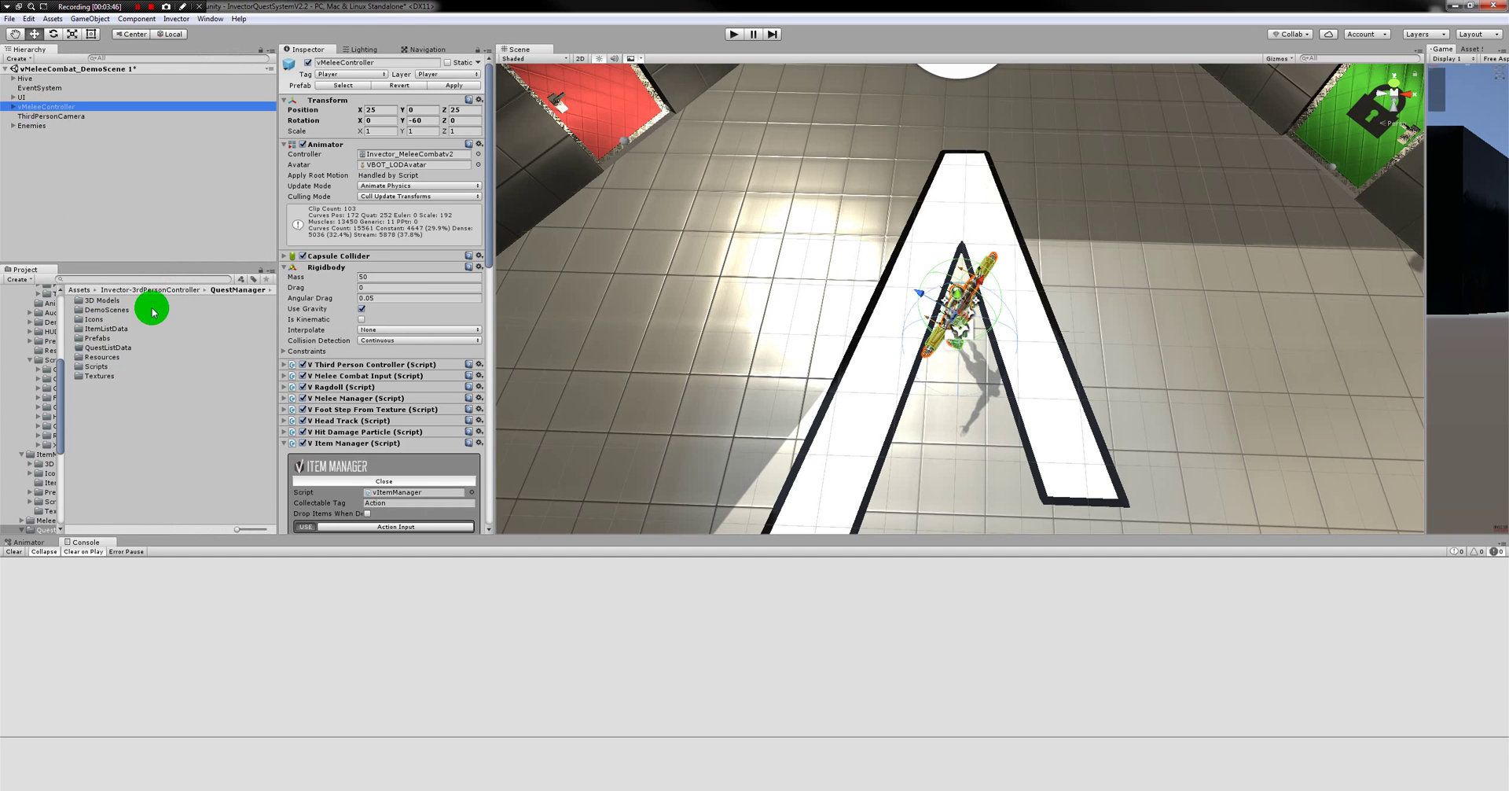
pyautogui.scroll(-3, 347, 361)
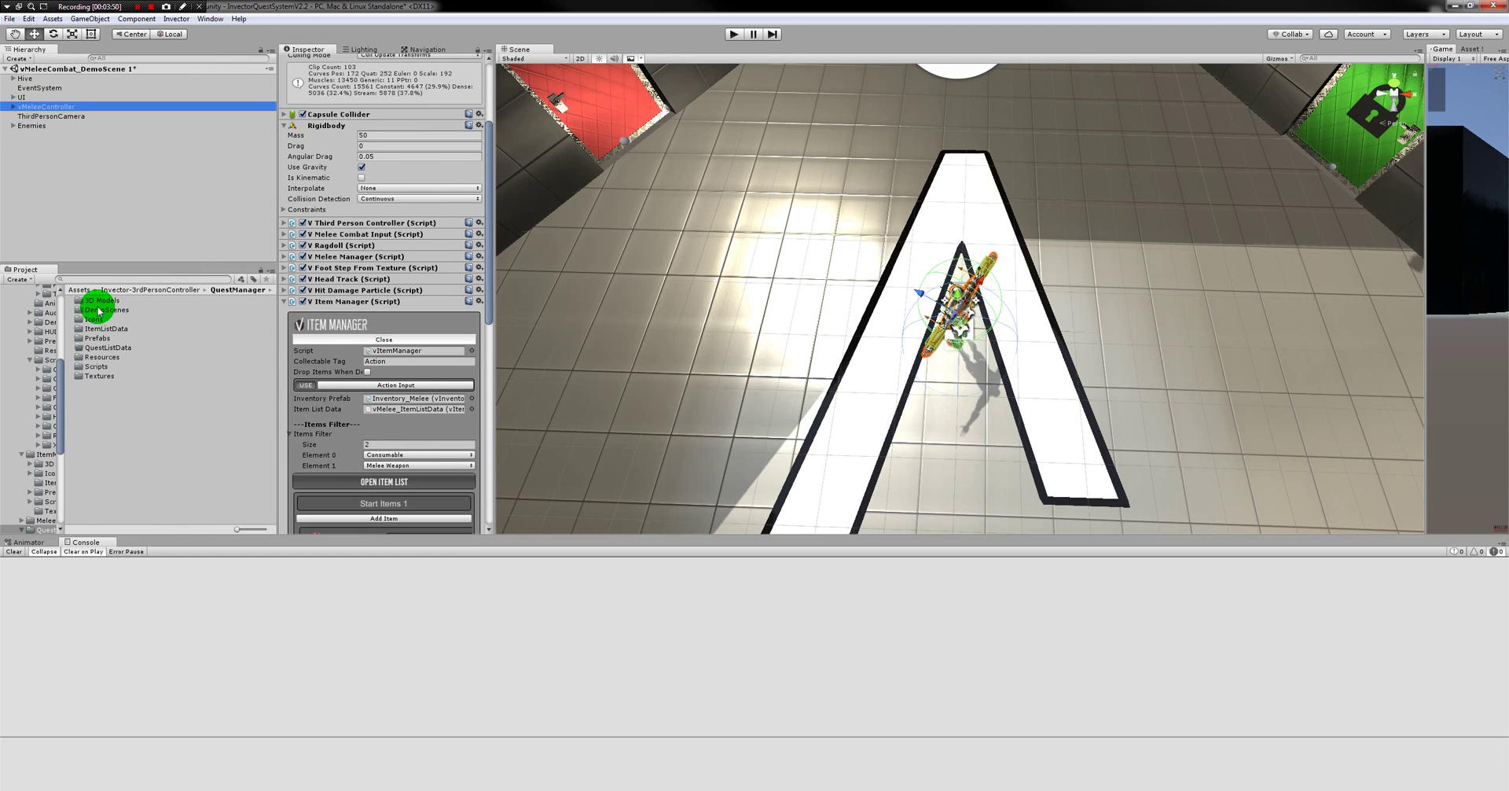
pyautogui.doubleClick(98, 338)
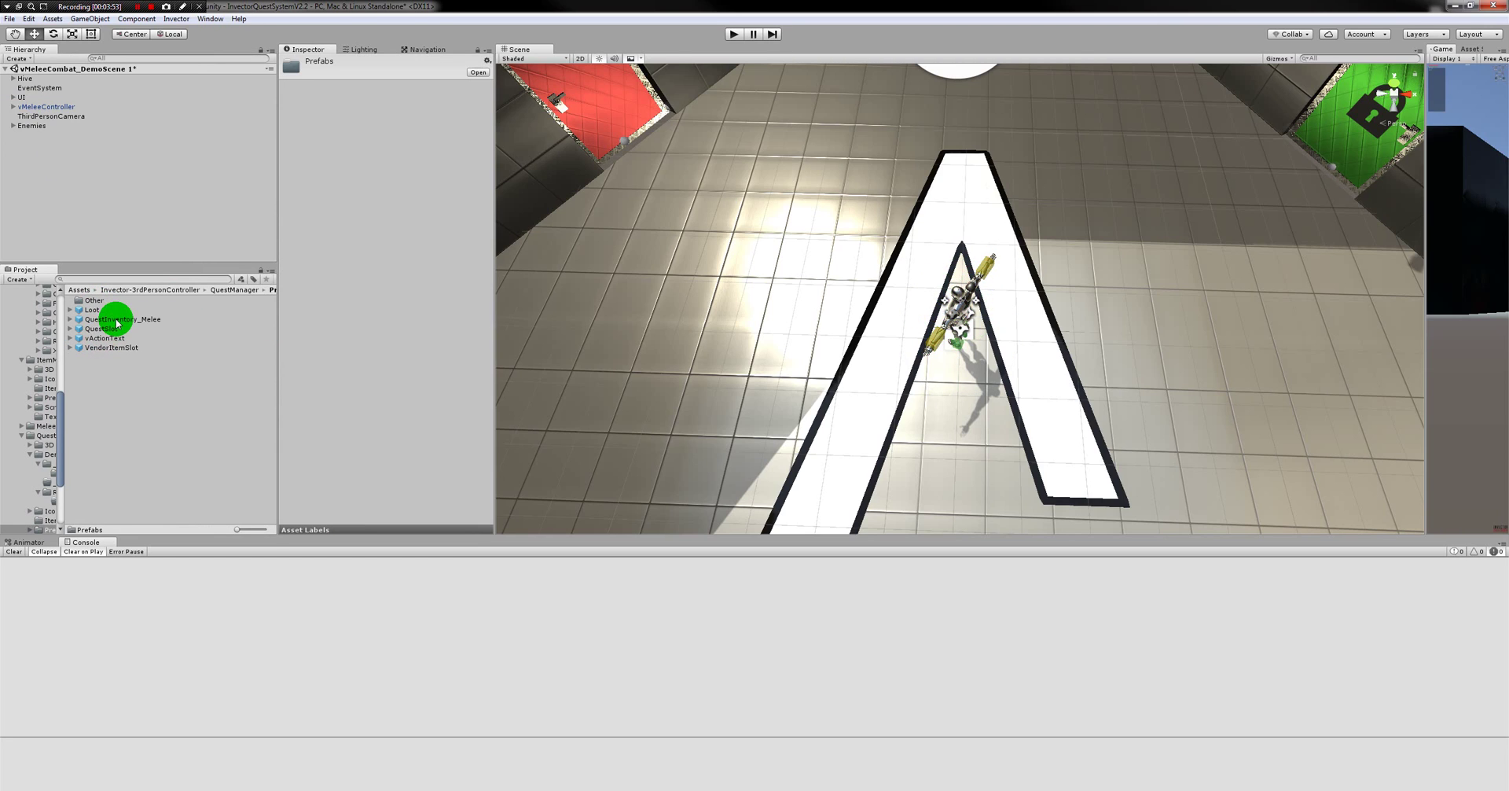
# Assign the QuestInventory_Melee prefab as the Inventory Prefab of the vMeleeController's Item Manager and collapse that component
pyautogui.click(47, 106)
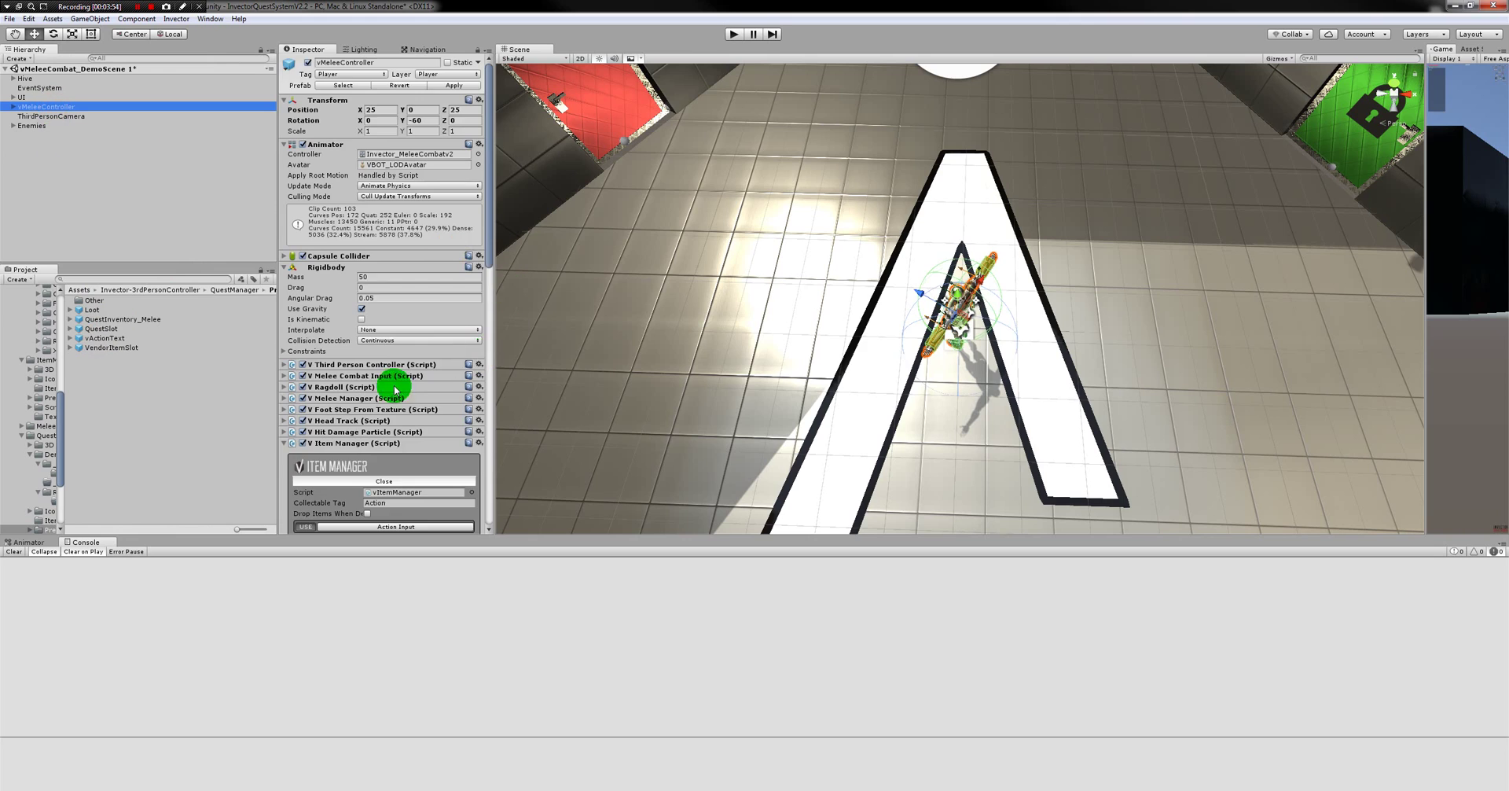
pyautogui.scroll(-3, 377, 378)
pyautogui.scroll(-2, 366, 375)
pyautogui.moveTo(94, 321); pyautogui.dragTo(364, 334)
pyautogui.click(364, 336)
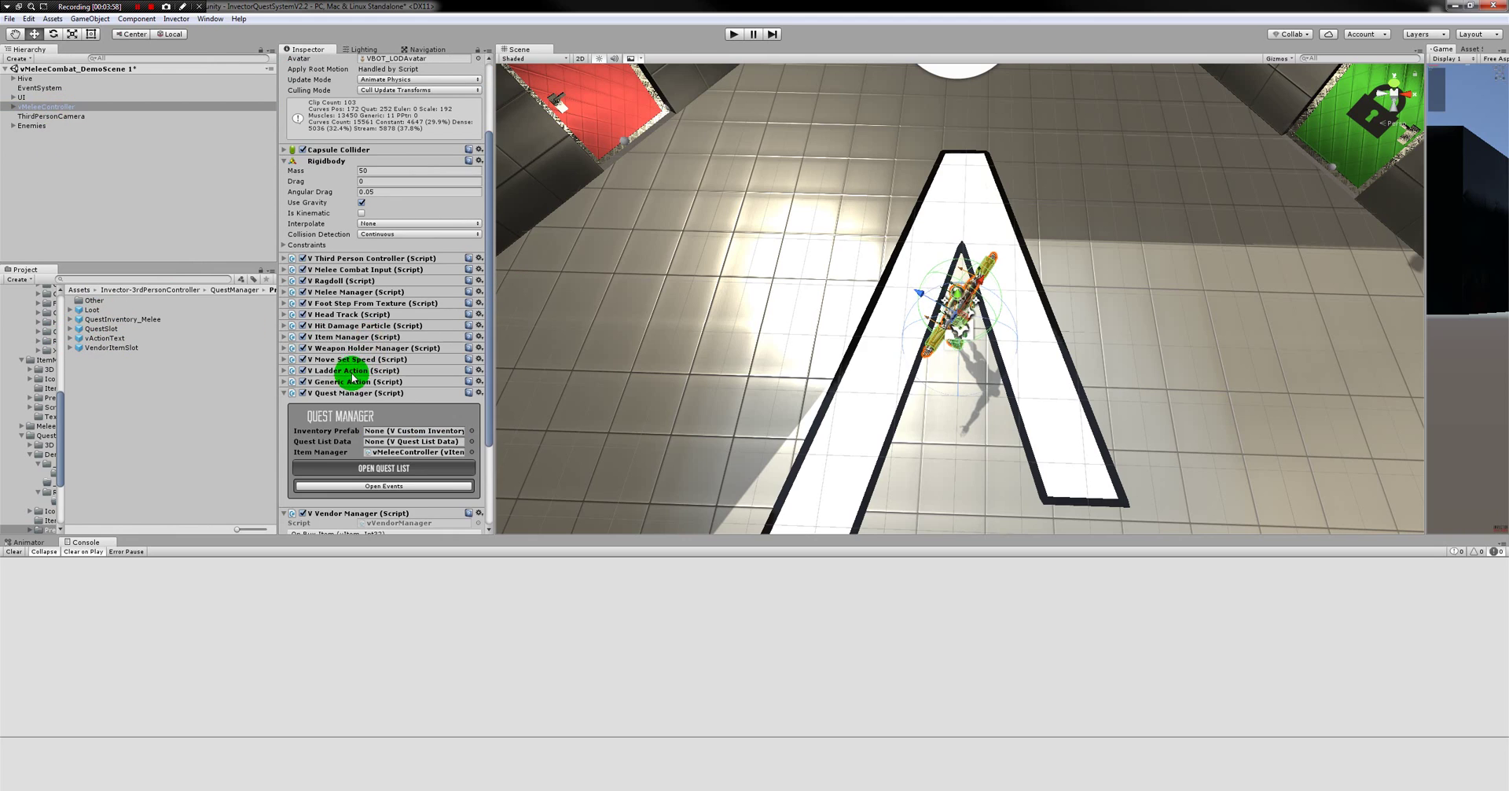
# Assign QuestInventory_Melee as the Quest Manager's Inventory Prefab and check the Item Manager's prefab reference
pyautogui.moveTo(117, 319); pyautogui.dragTo(414, 431)
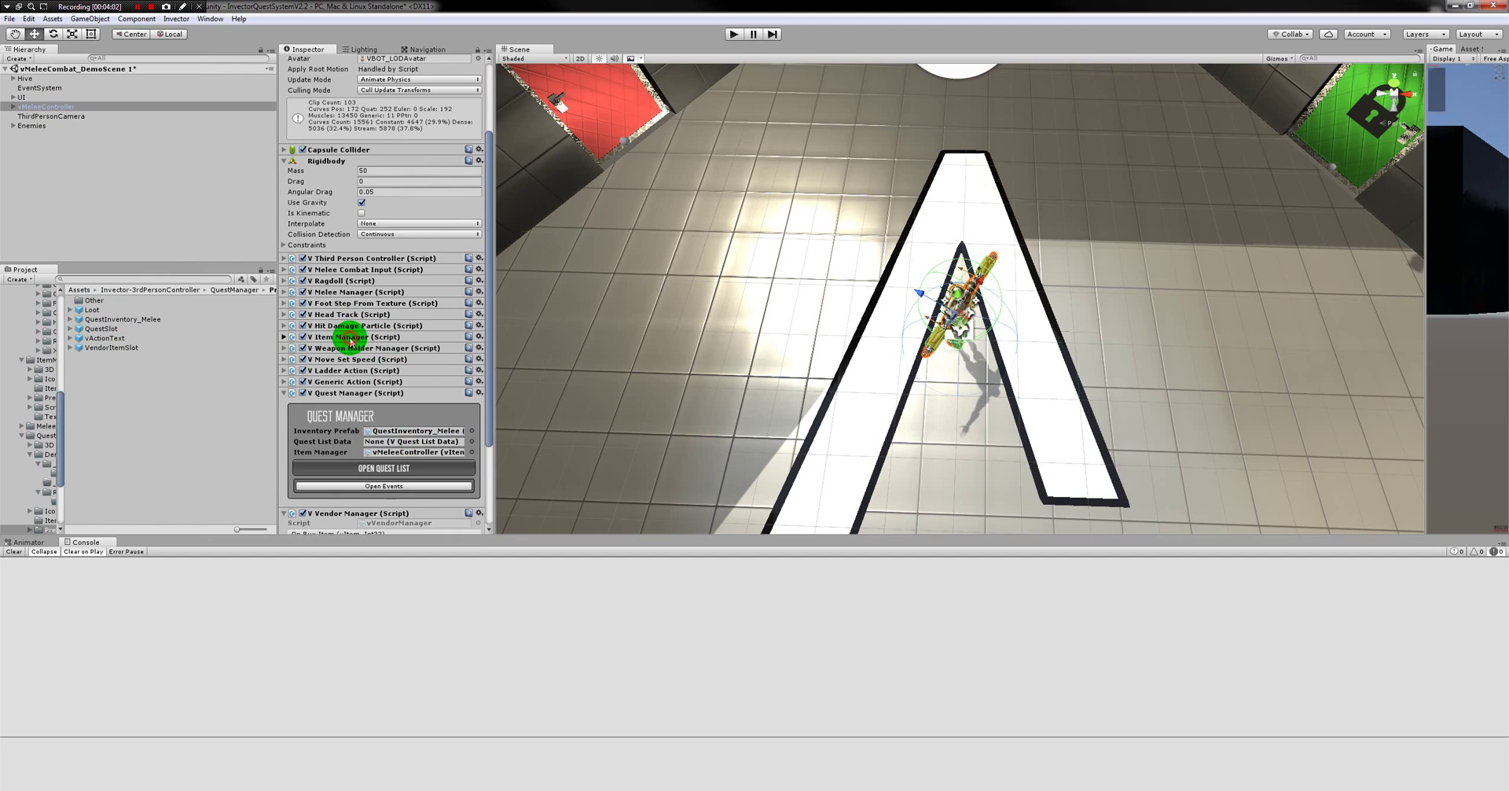
pyautogui.click(351, 338)
pyautogui.scroll(-2, 351, 360)
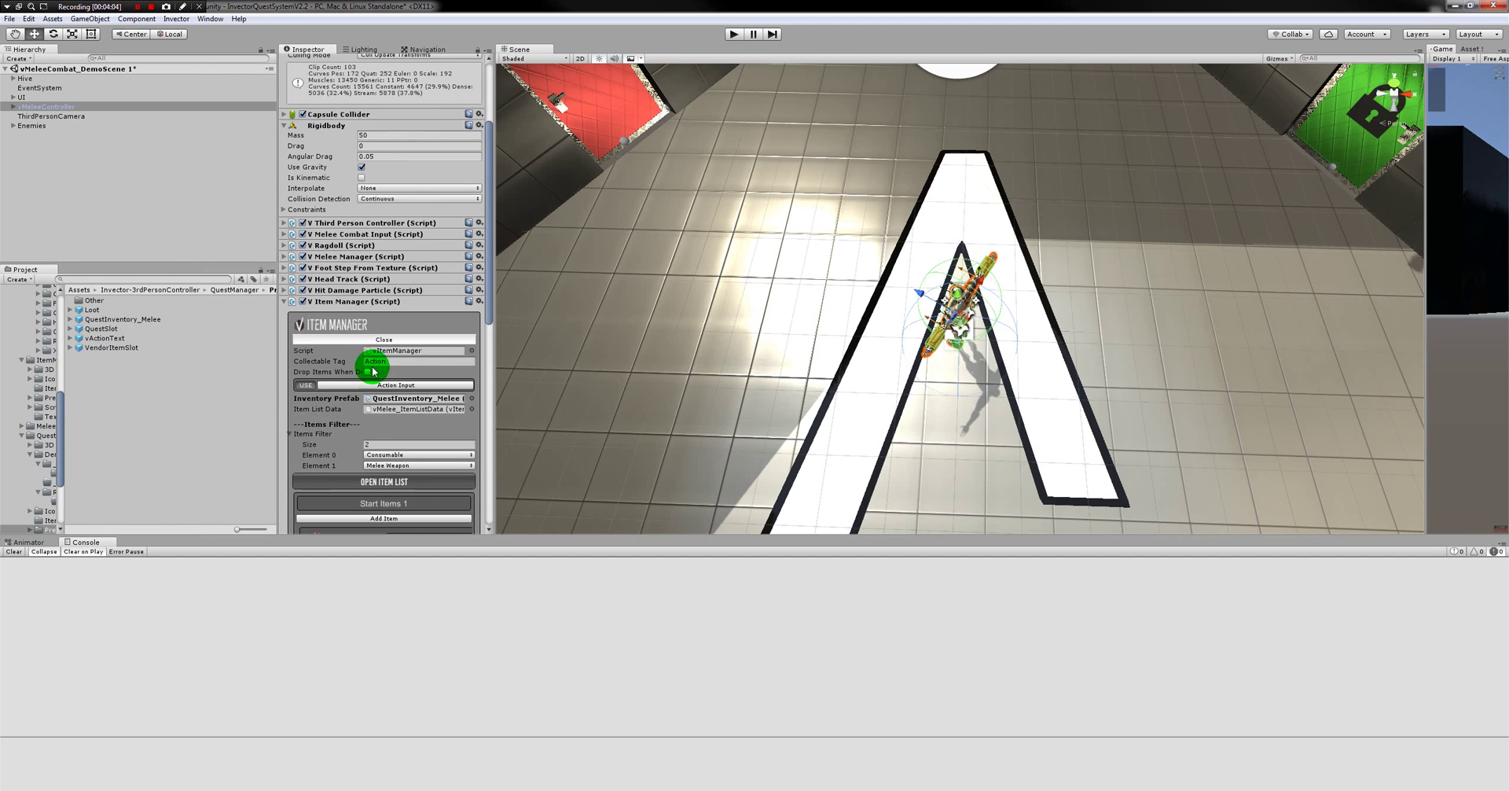
pyautogui.click(351, 304)
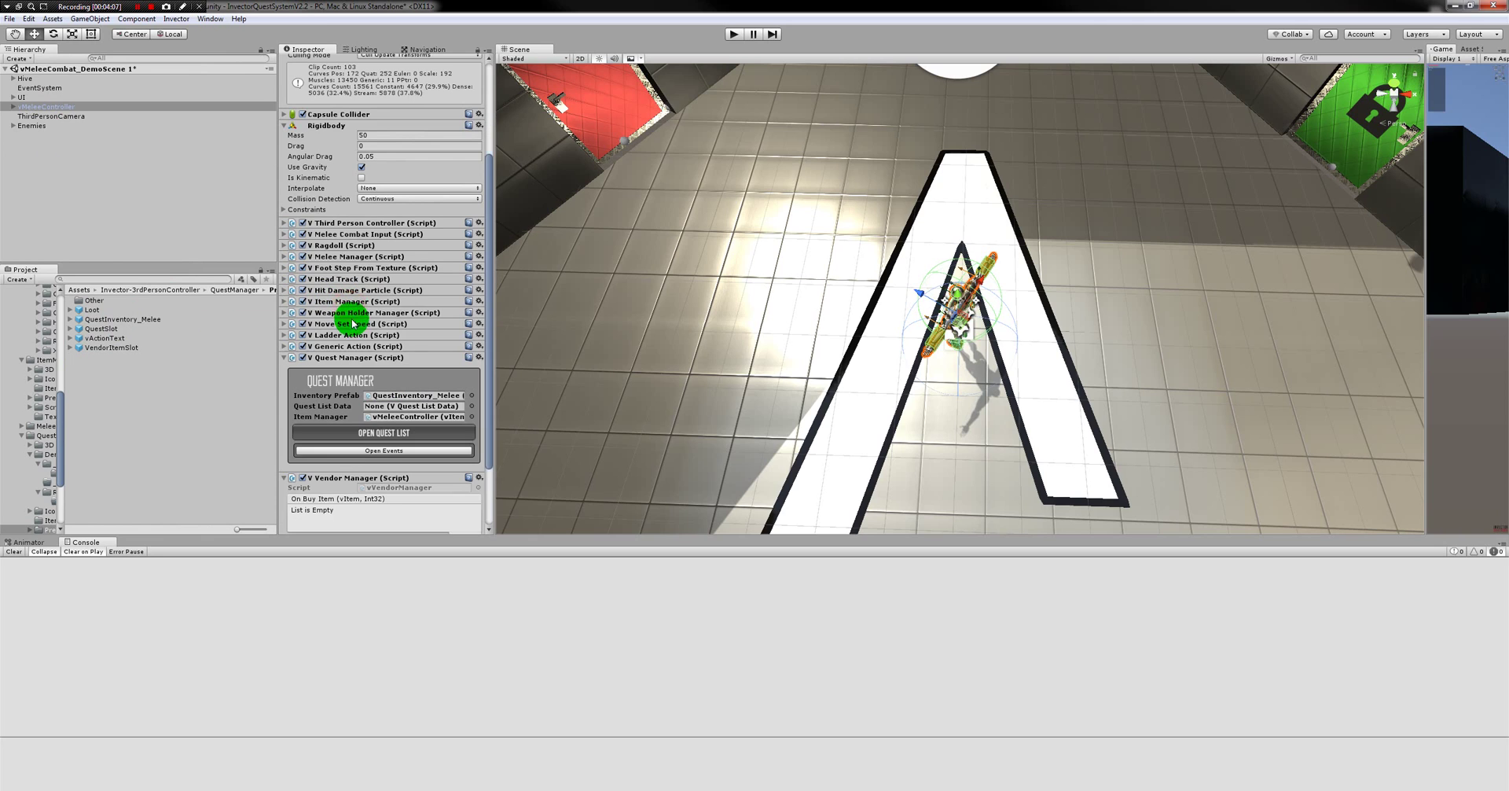
pyautogui.scroll(-5, 357, 340)
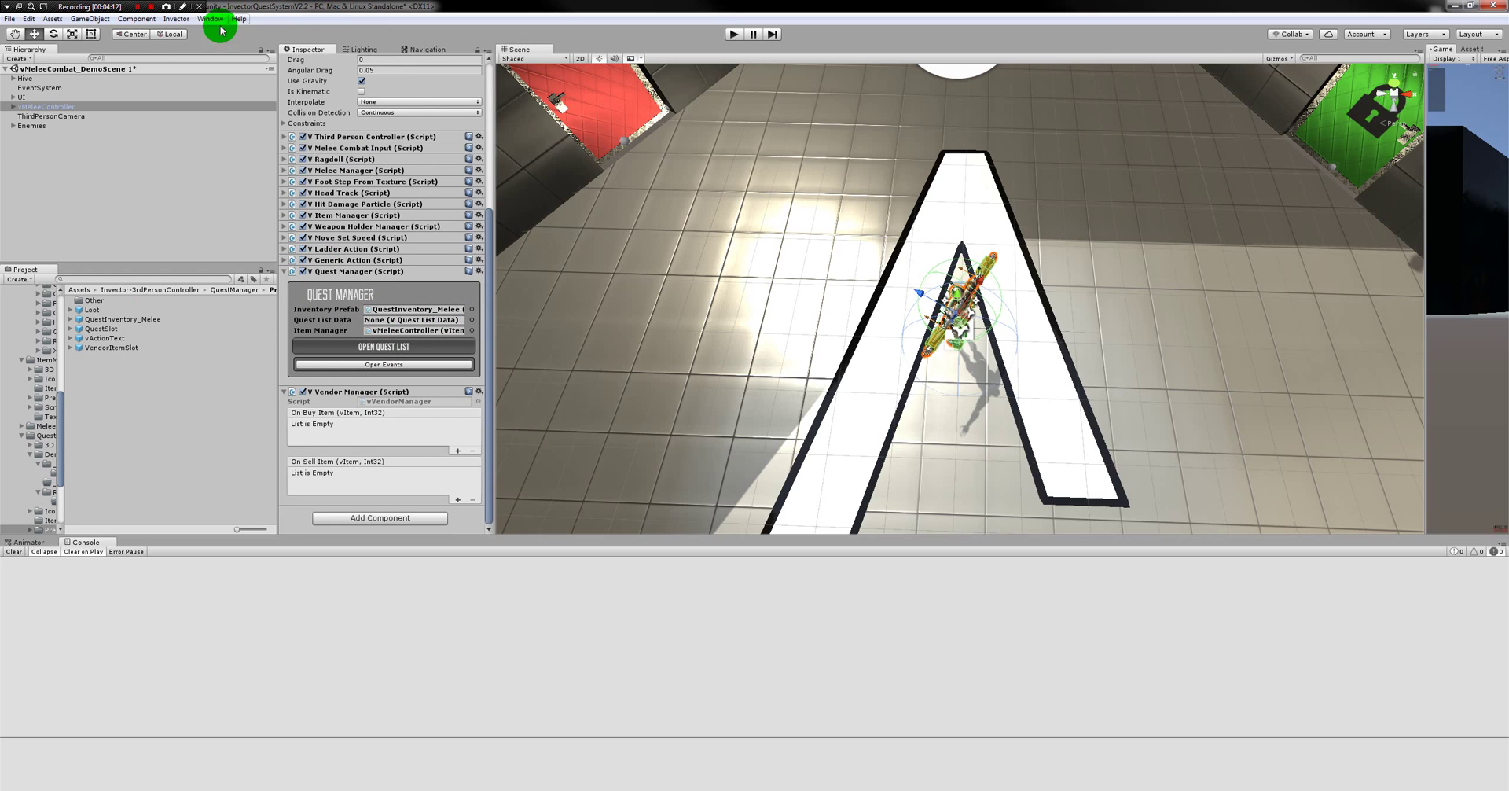
# Create a new QuestListData asset with the Invector quest tools
pyautogui.click(176, 19)
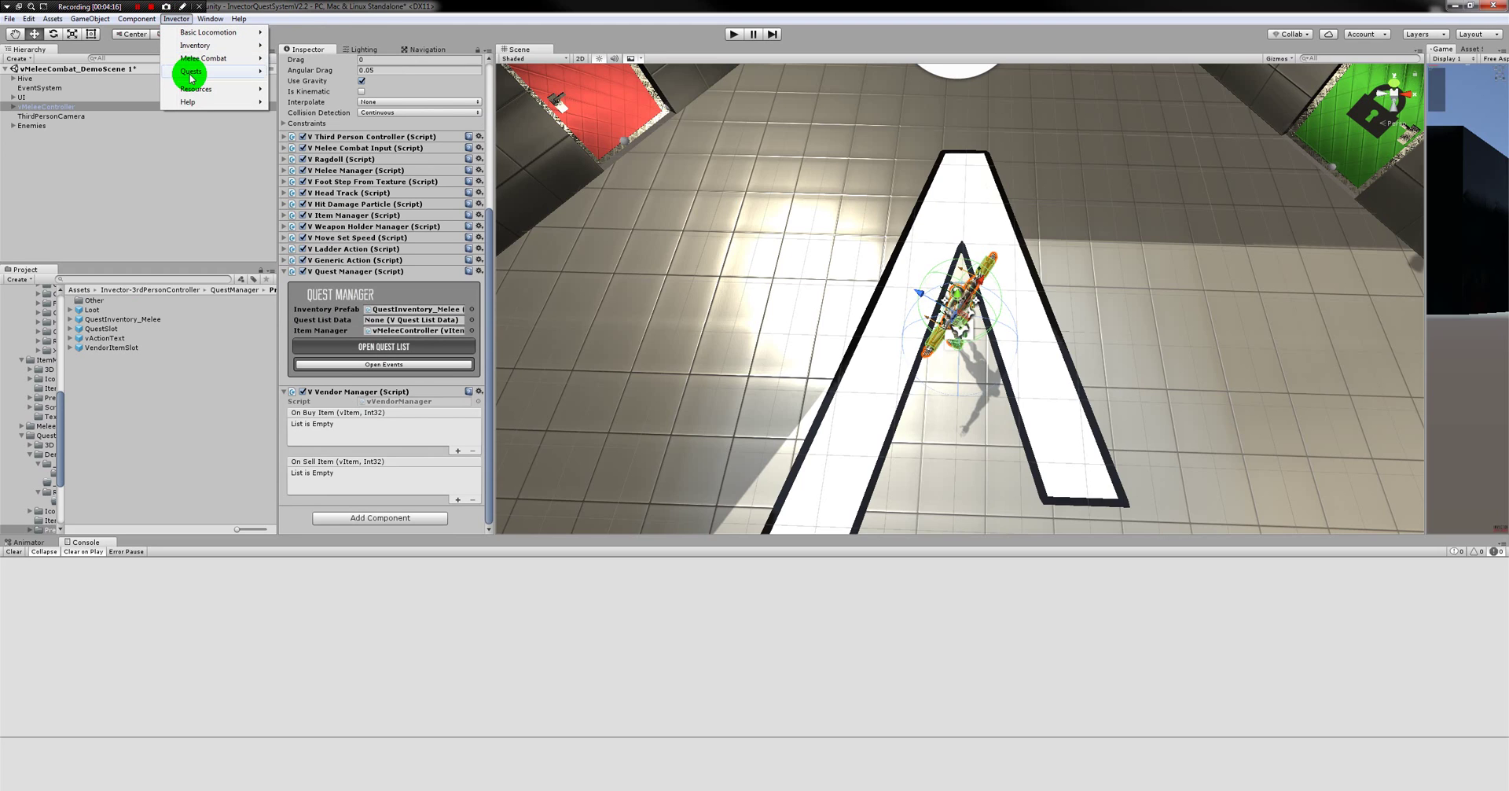
pyautogui.moveTo(191, 75)
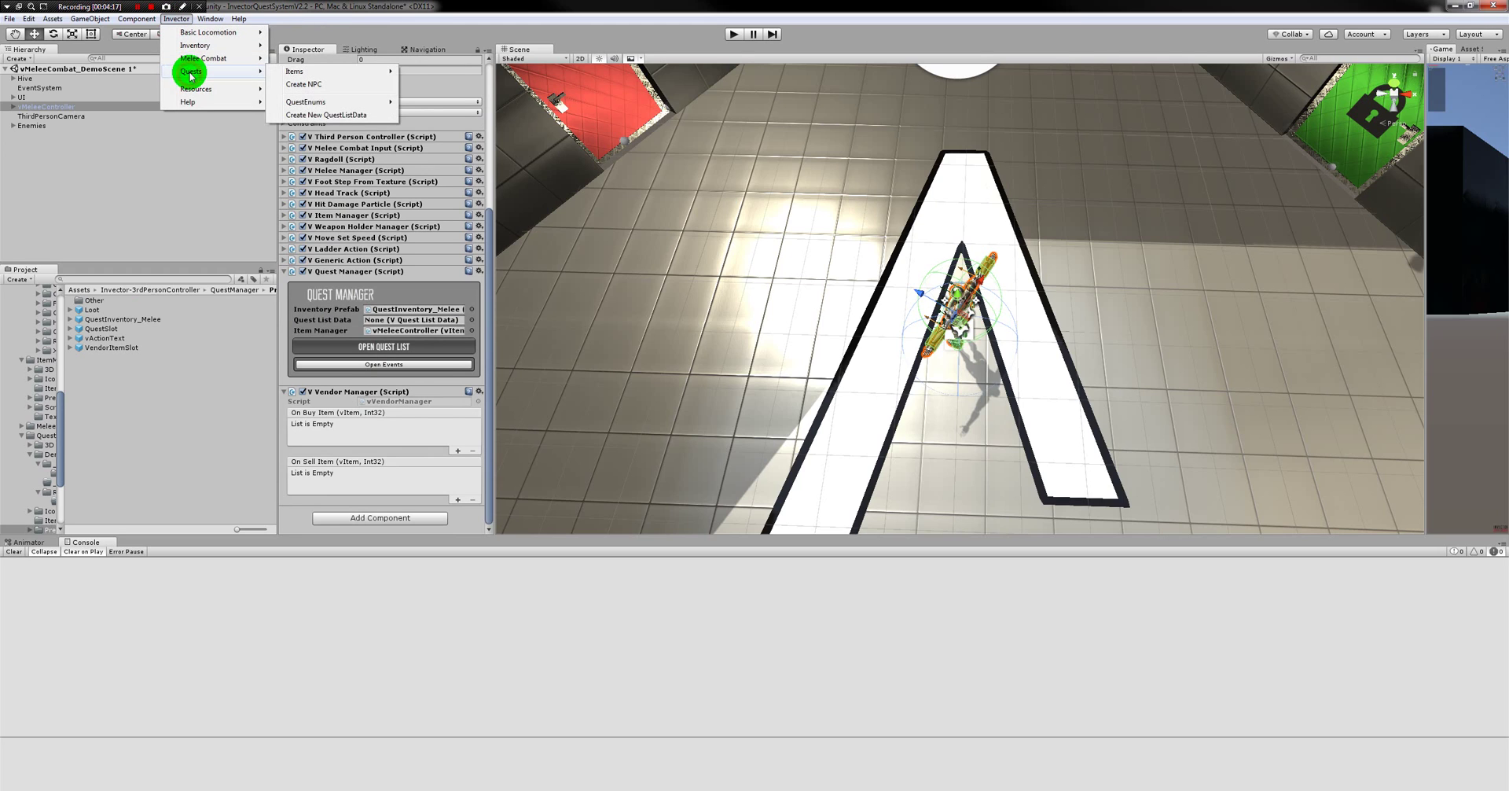
pyautogui.click(369, 116)
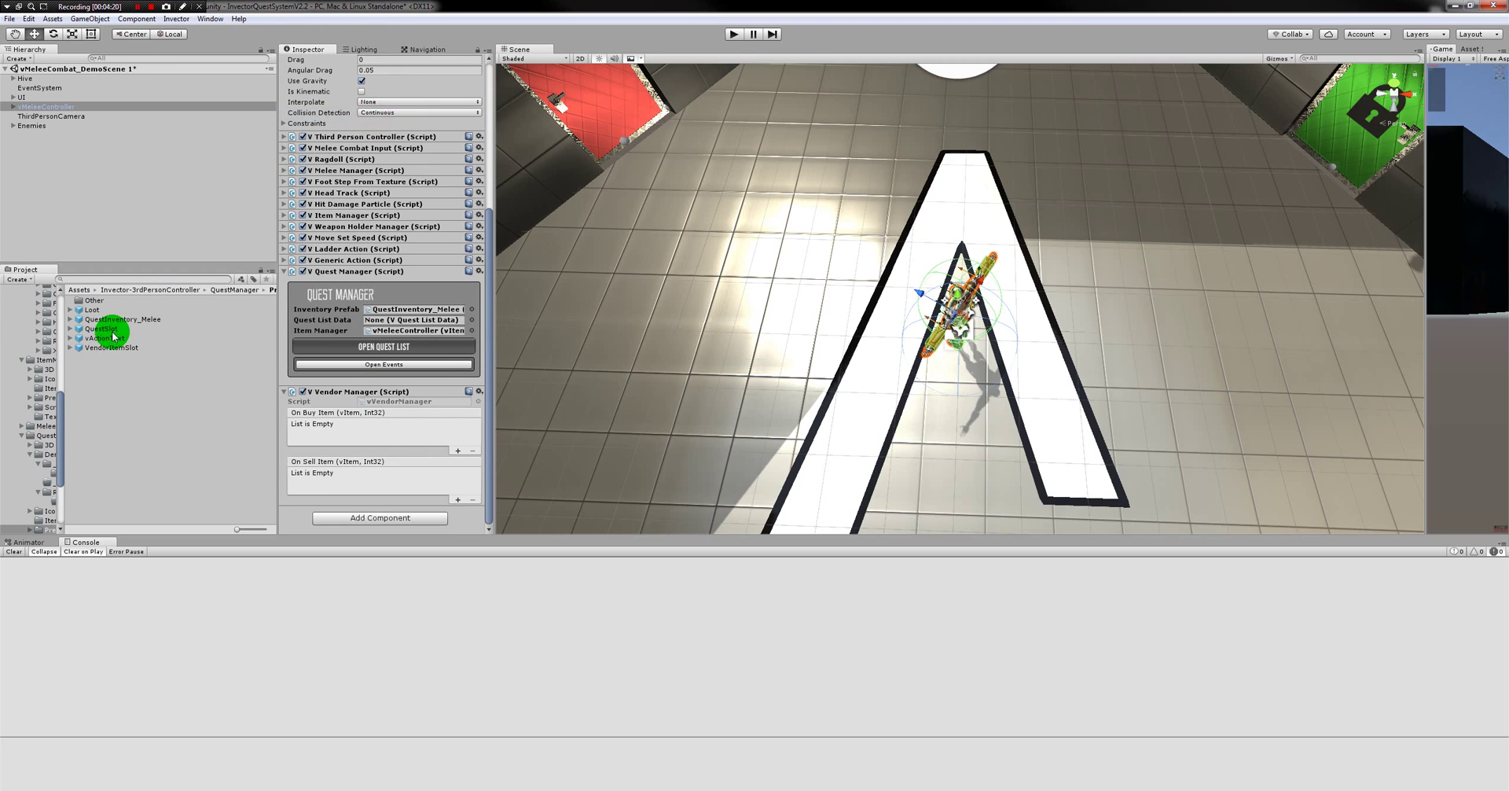
# Locate the new quest list in the root Assets folder and delete the old Quests asset there
pyautogui.click(81, 291)
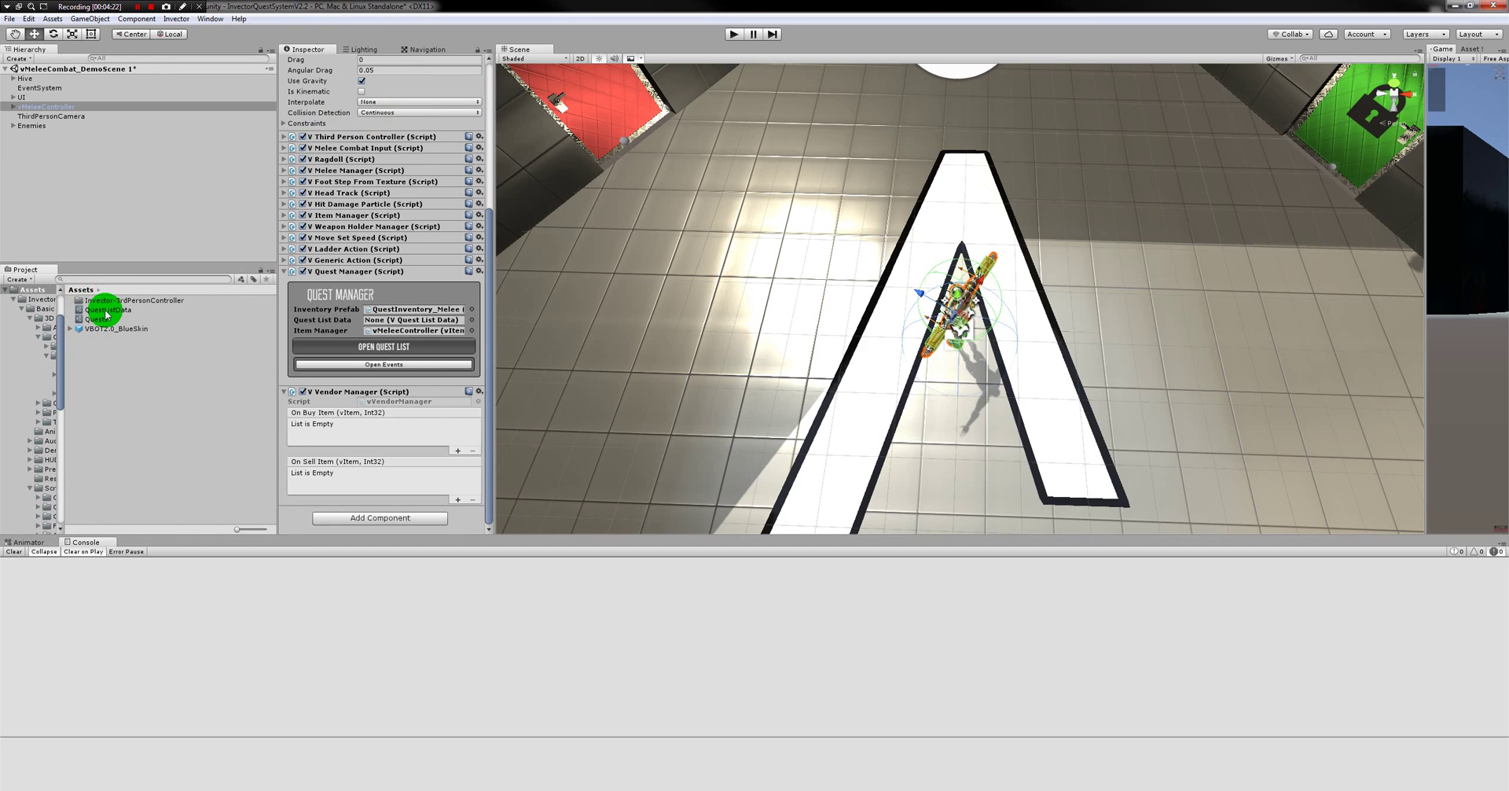
pyautogui.click(107, 310)
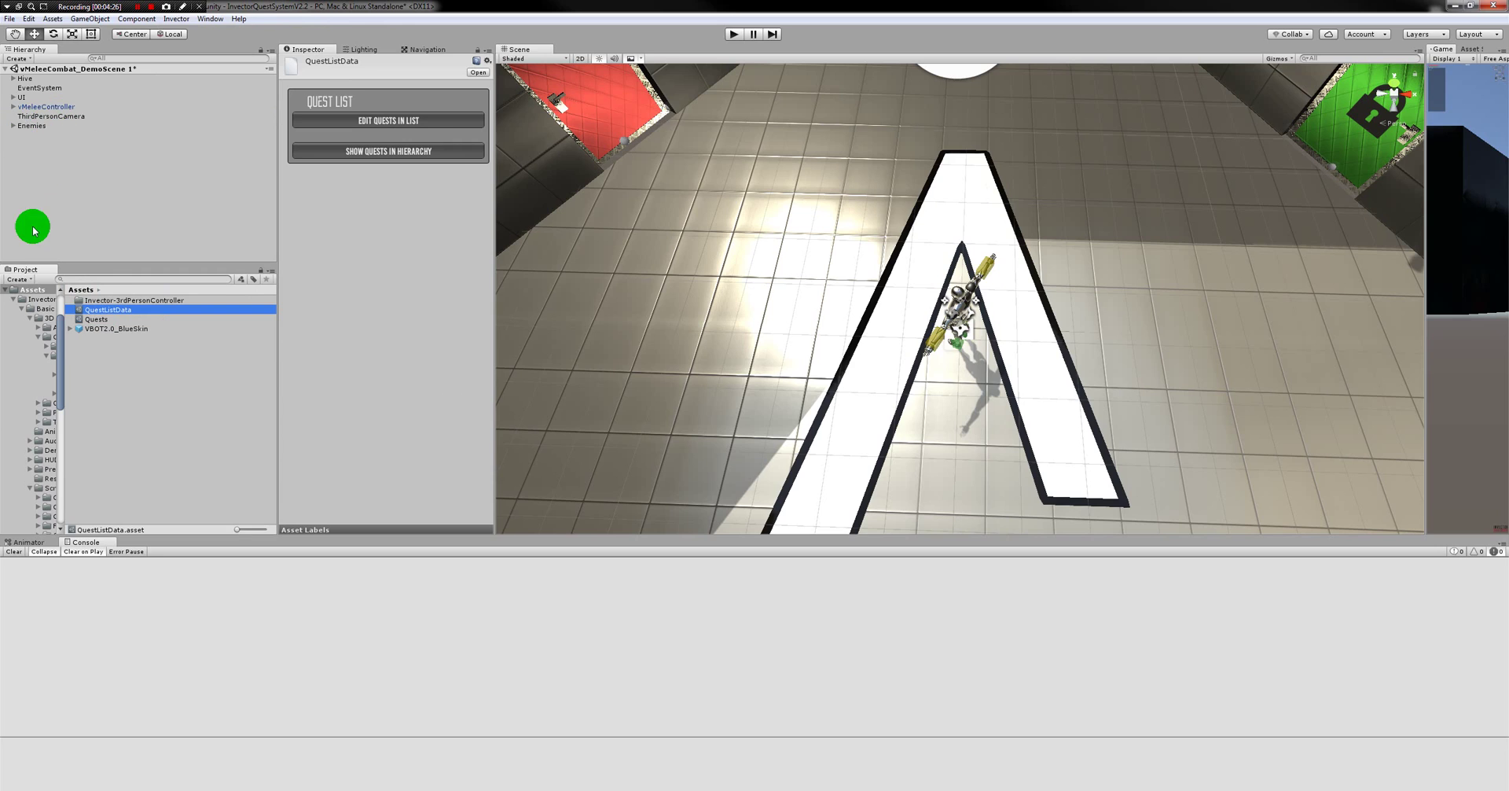
pyautogui.click(93, 319)
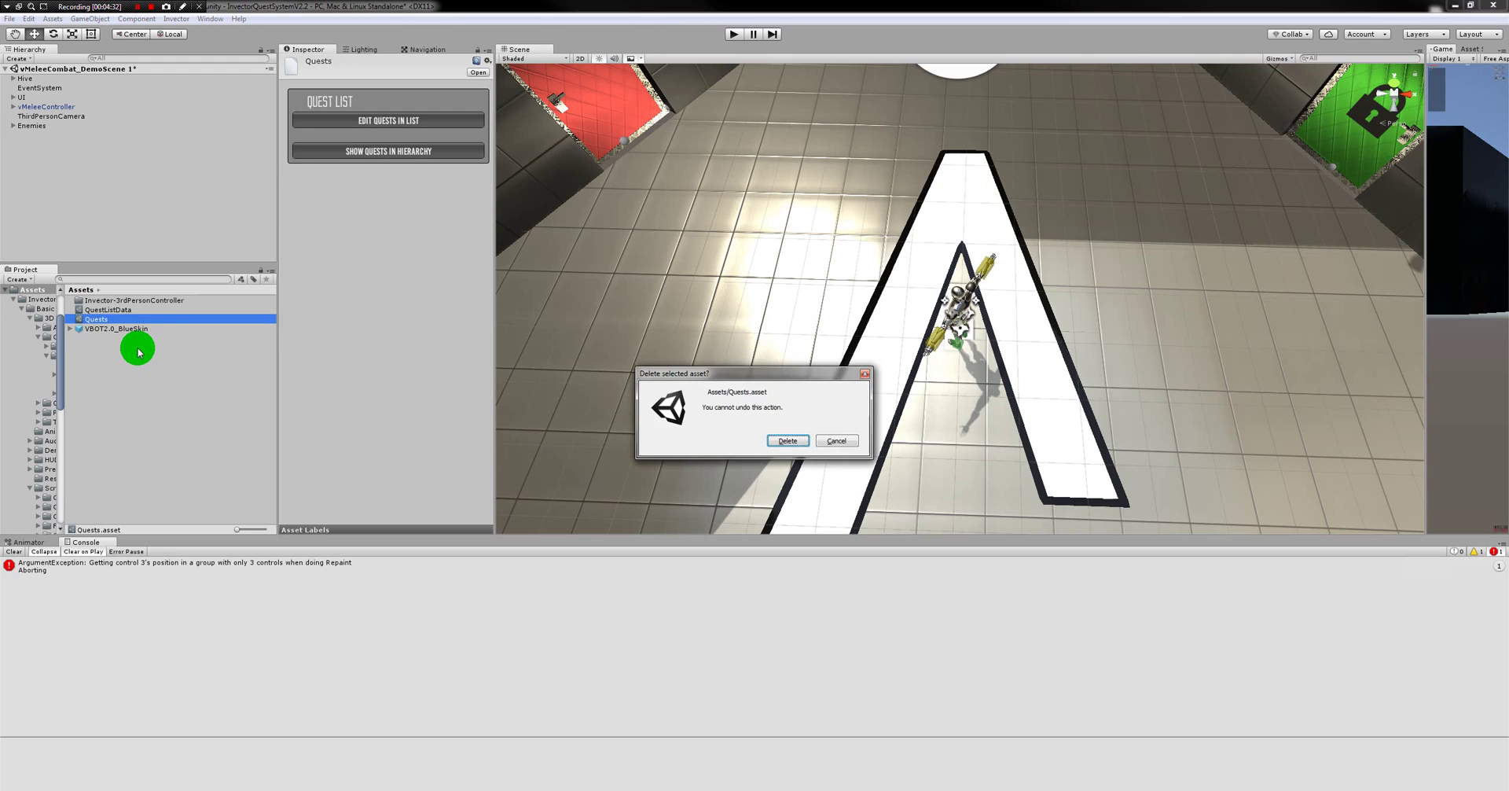
pyautogui.click(112, 322)
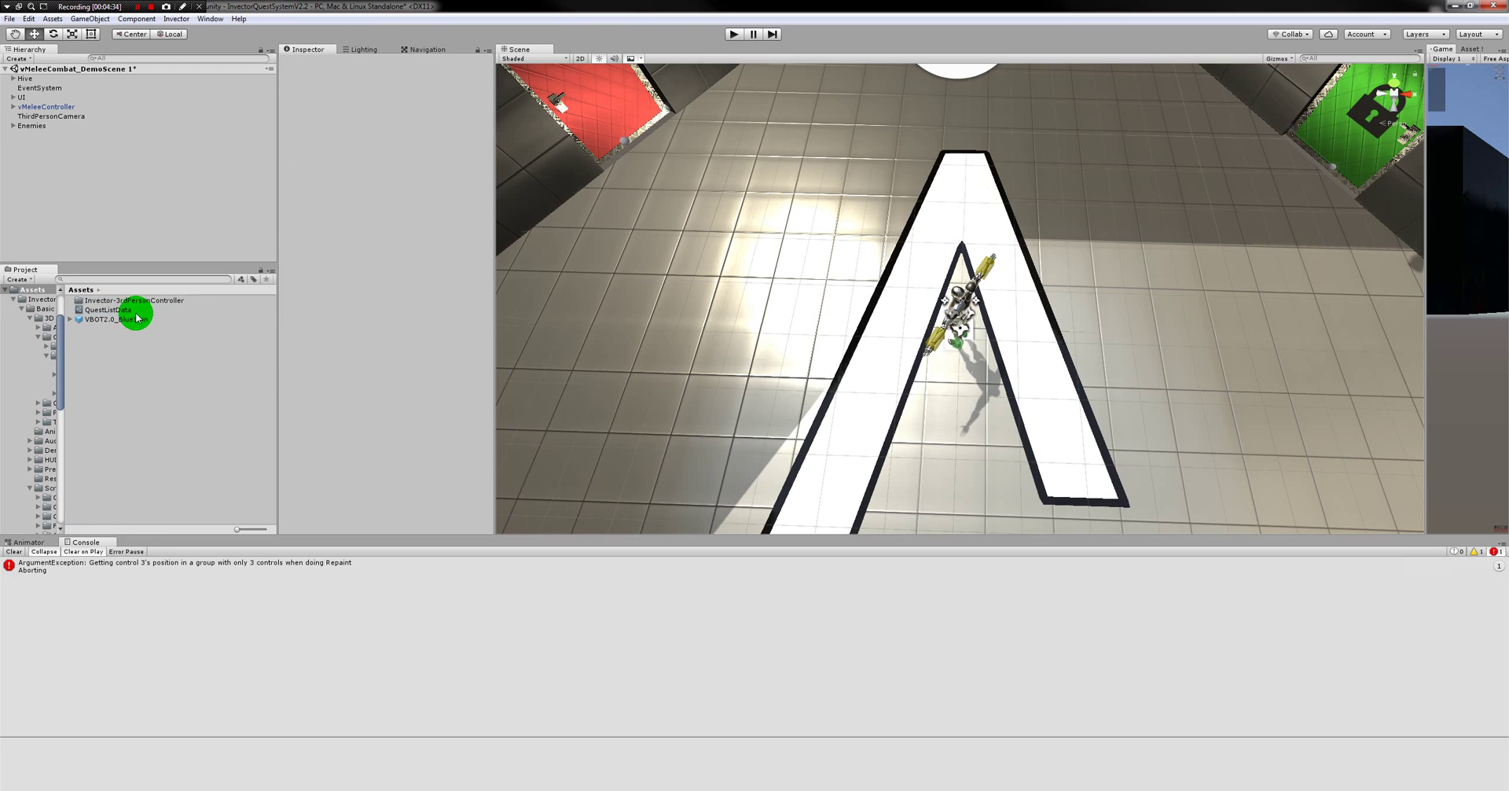
# Rename the QuestListData asset as Quests
pyautogui.click(110, 310)
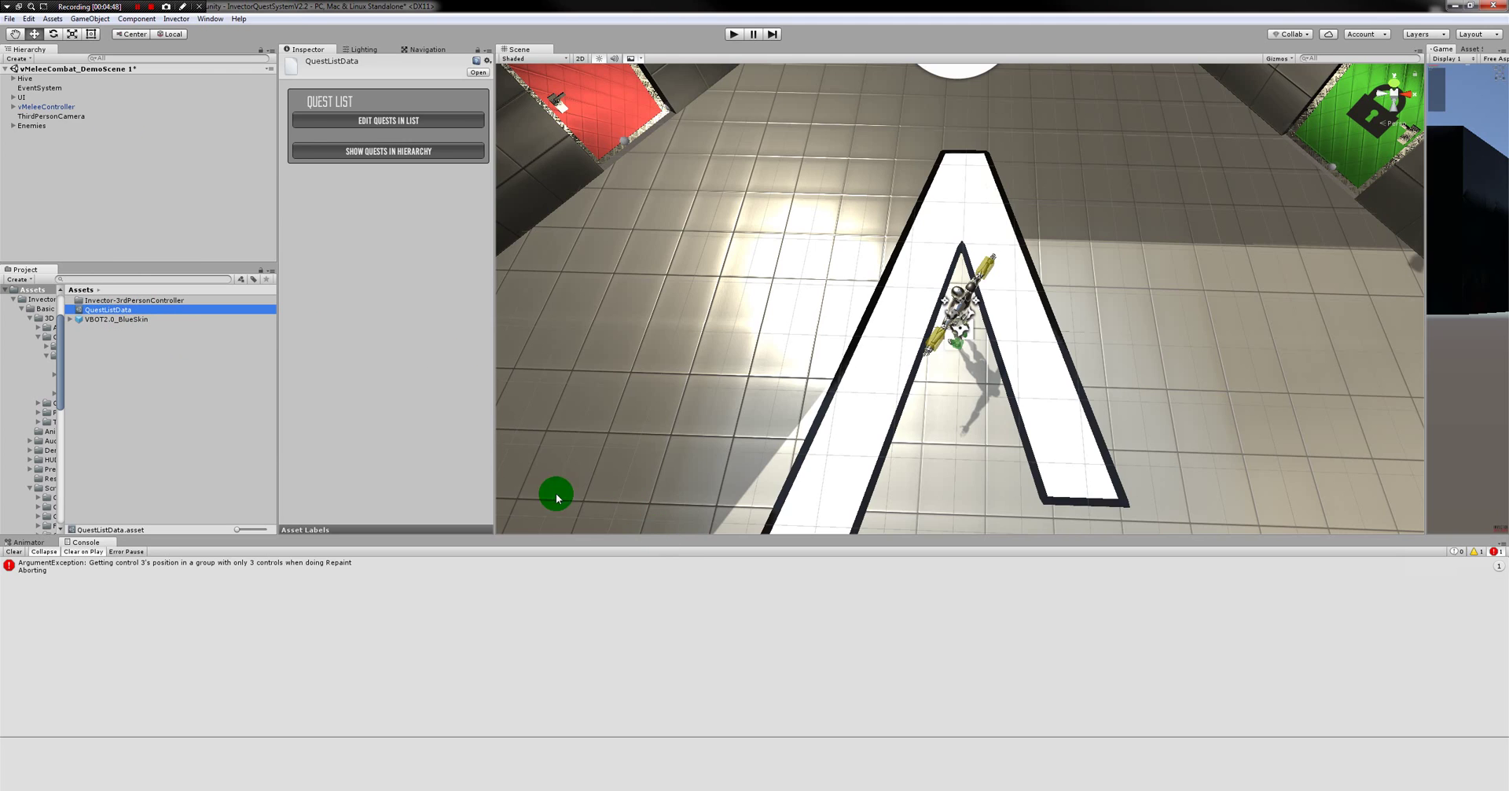
pyautogui.press('F2')
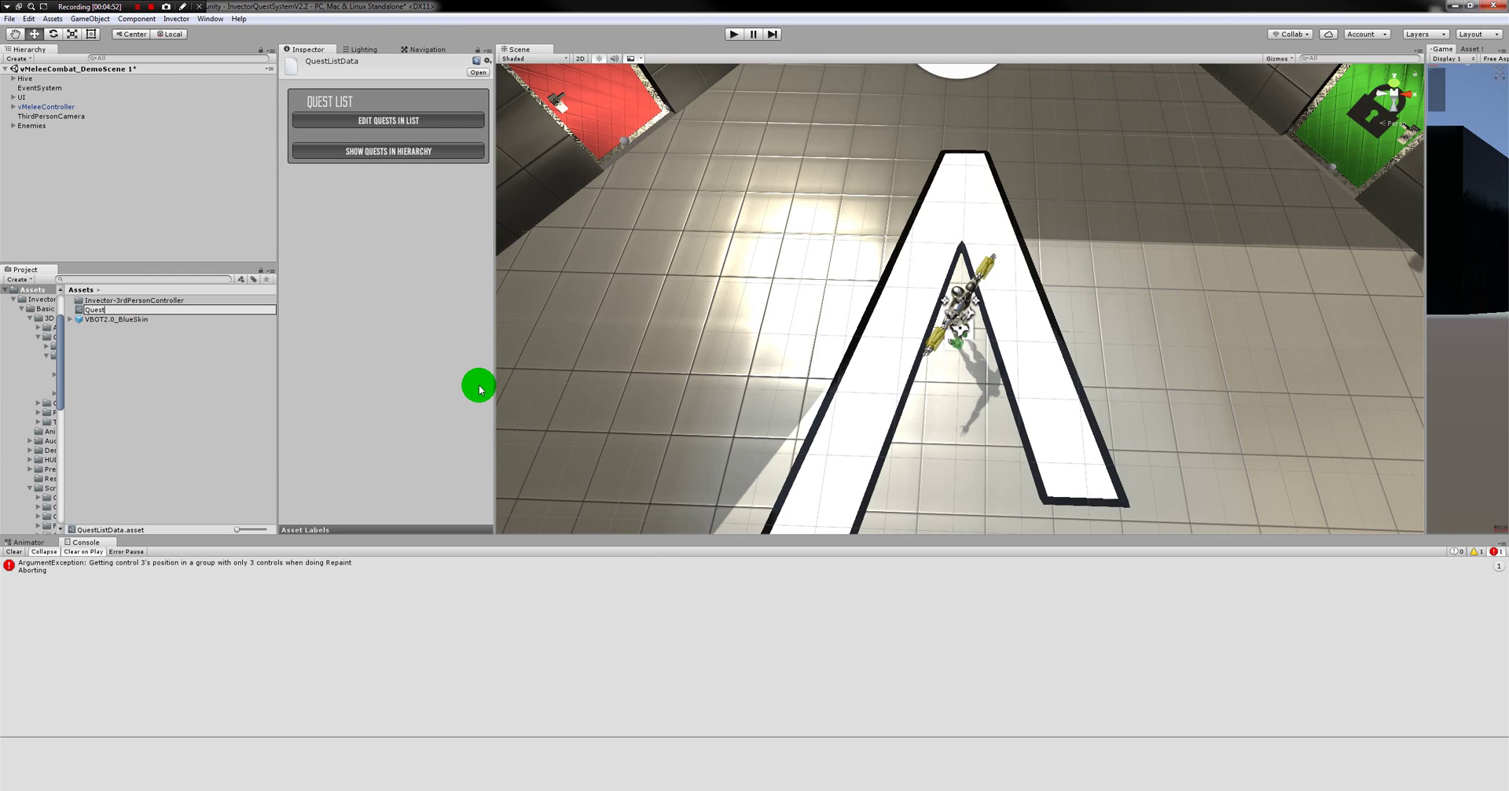
pyautogui.press('Return')
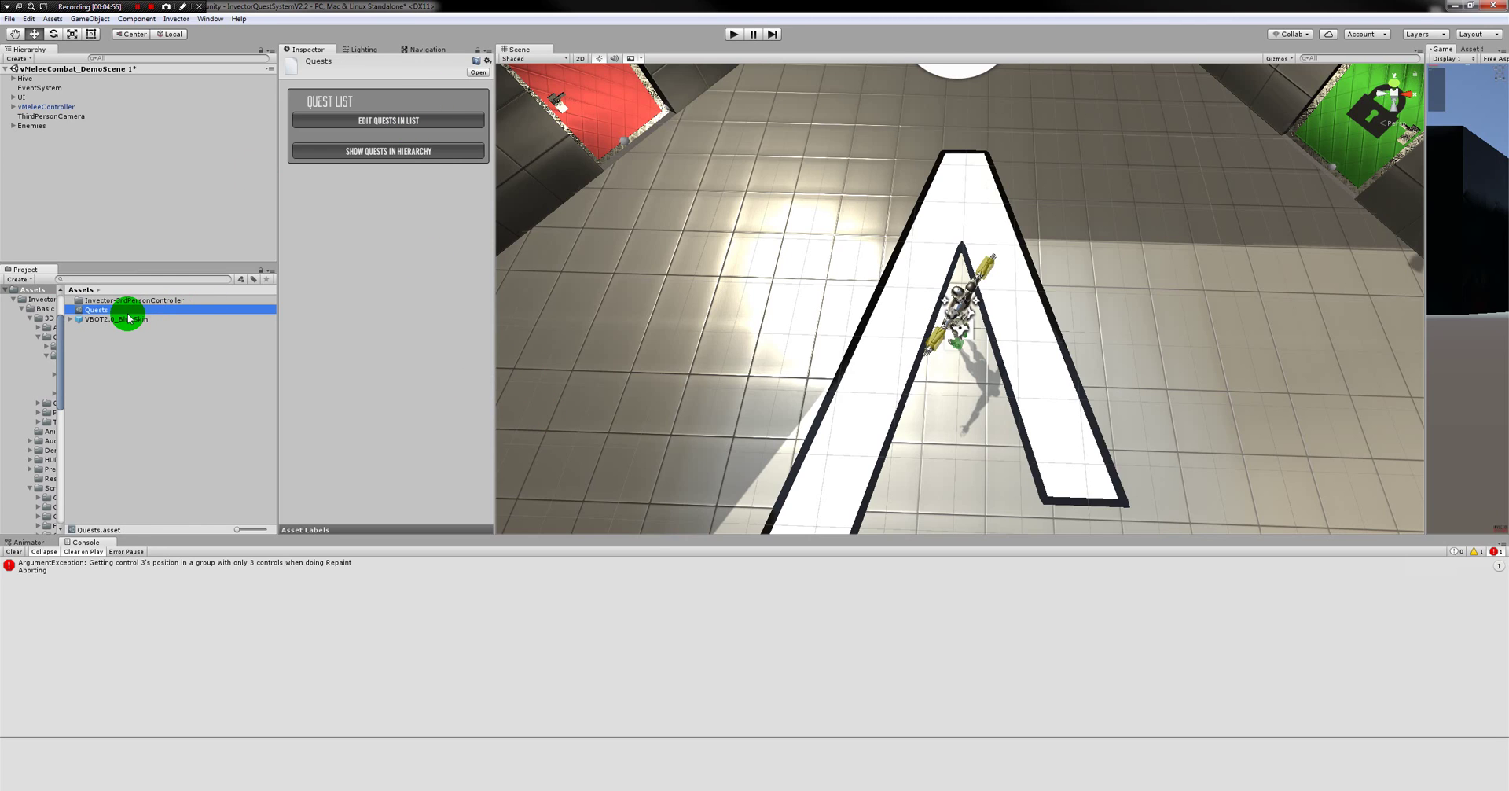
# Open the Quests asset in the quest list editor, view the demo level from above, and place the editor window beside it
pyautogui.click(402, 122)
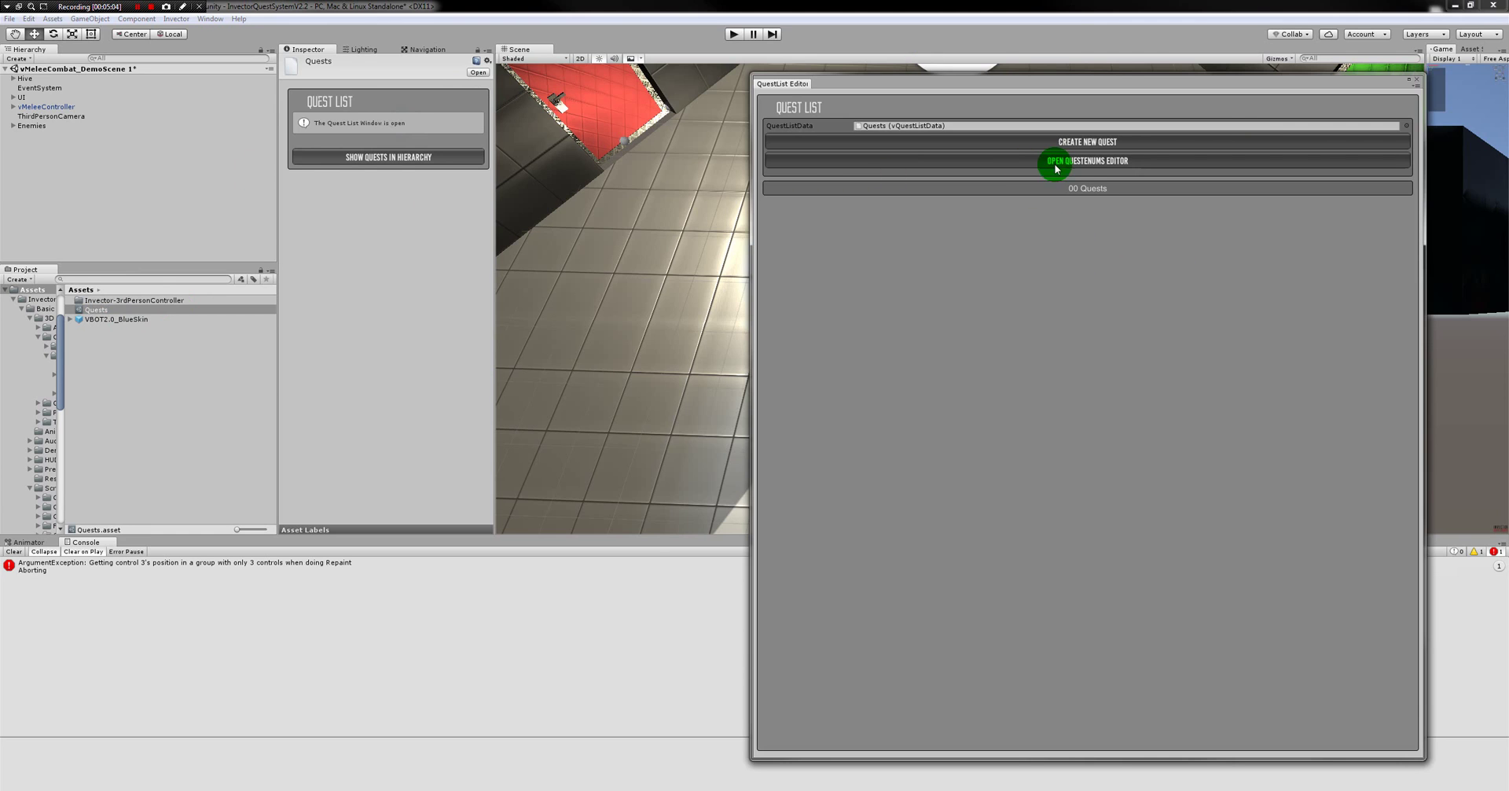
pyautogui.keyDown('alt'); pyautogui.moveTo(647, 228); pyautogui.dragTo(655, 230); pyautogui.keyUp('alt')
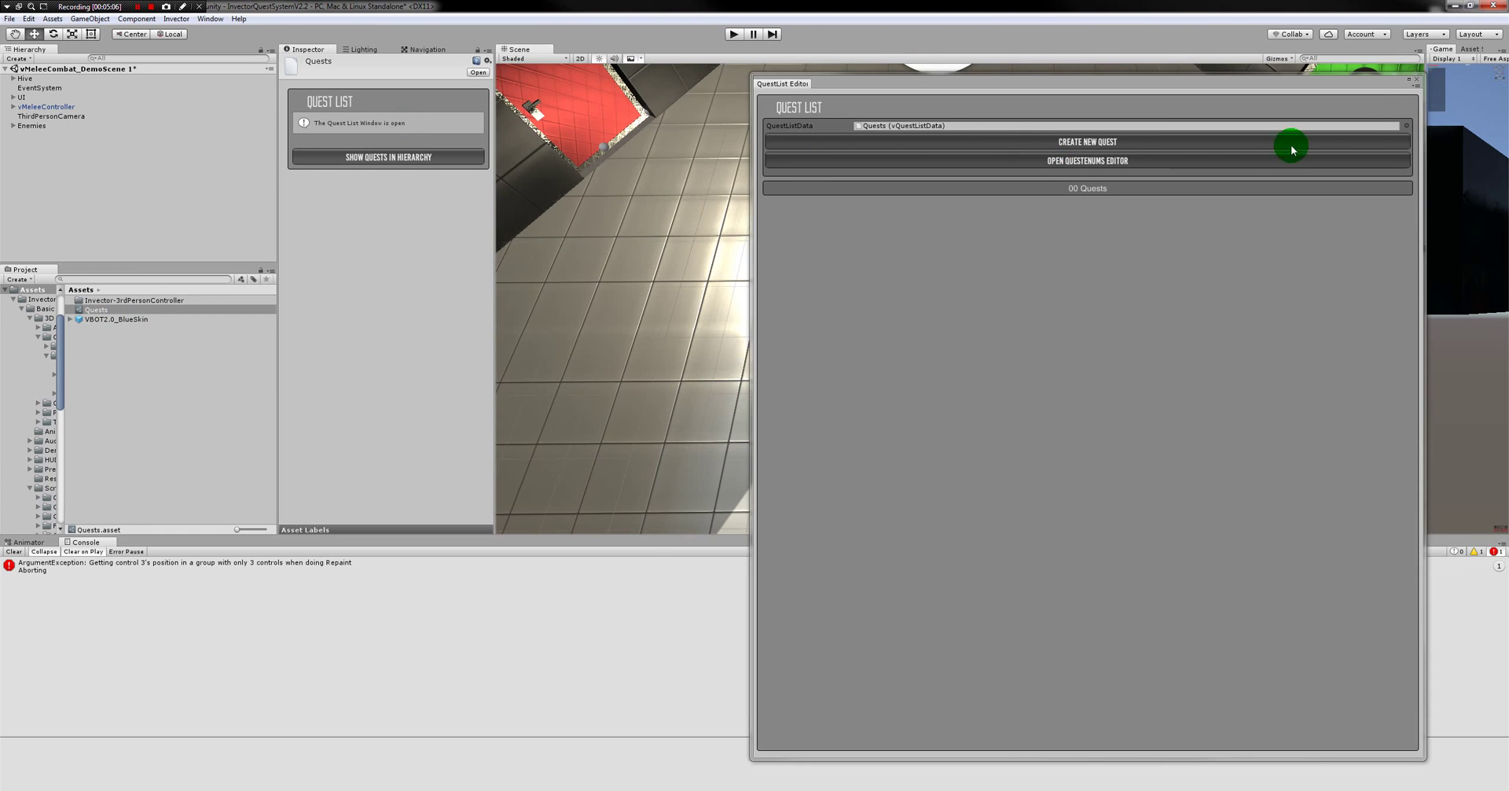
pyautogui.moveTo(1341, 79); pyautogui.dragTo(444, 145)
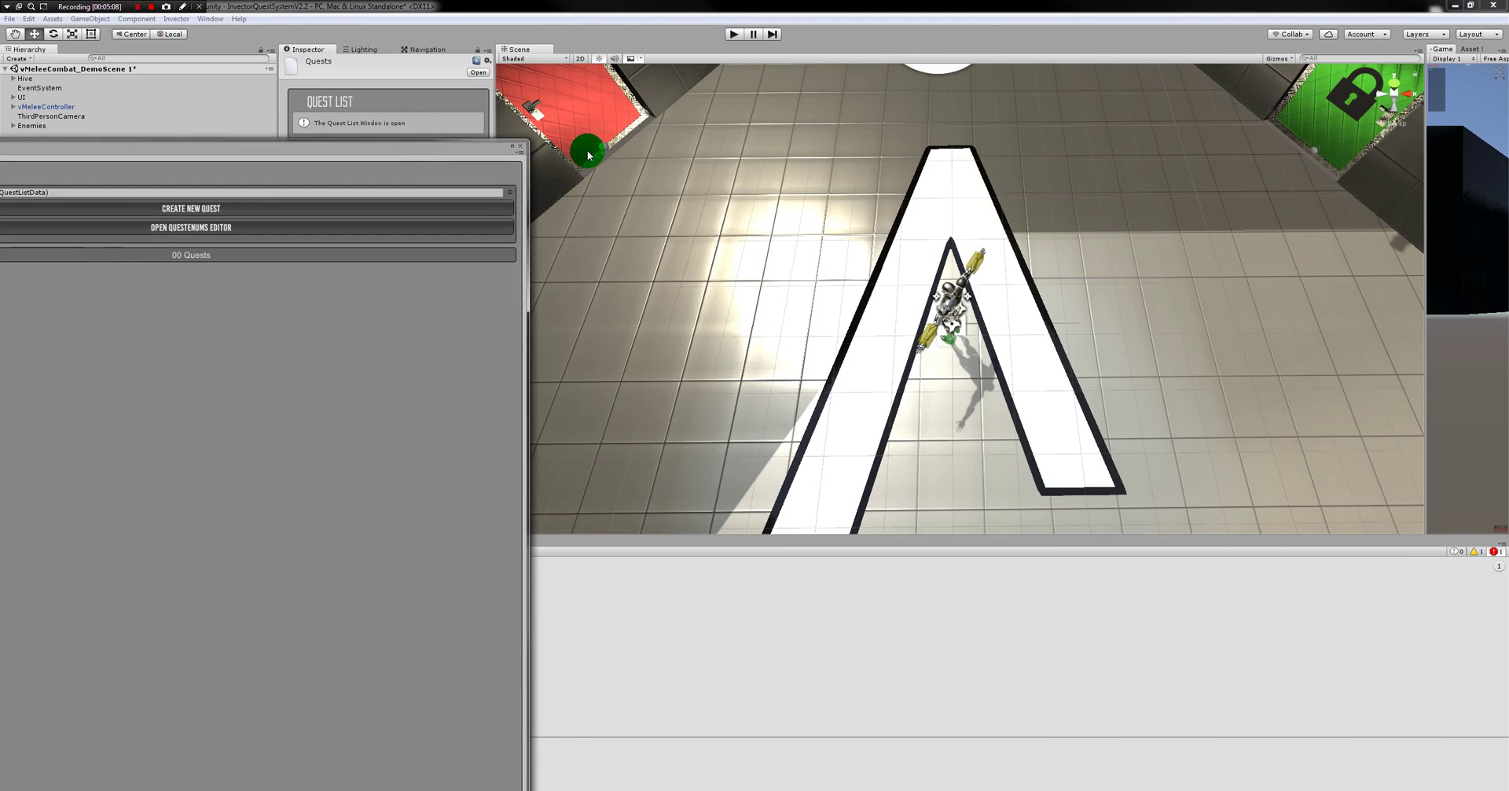
pyautogui.keyDown('alt'); pyautogui.moveTo(586, 149); pyautogui.dragTo(755, 229); pyautogui.keyUp('alt')
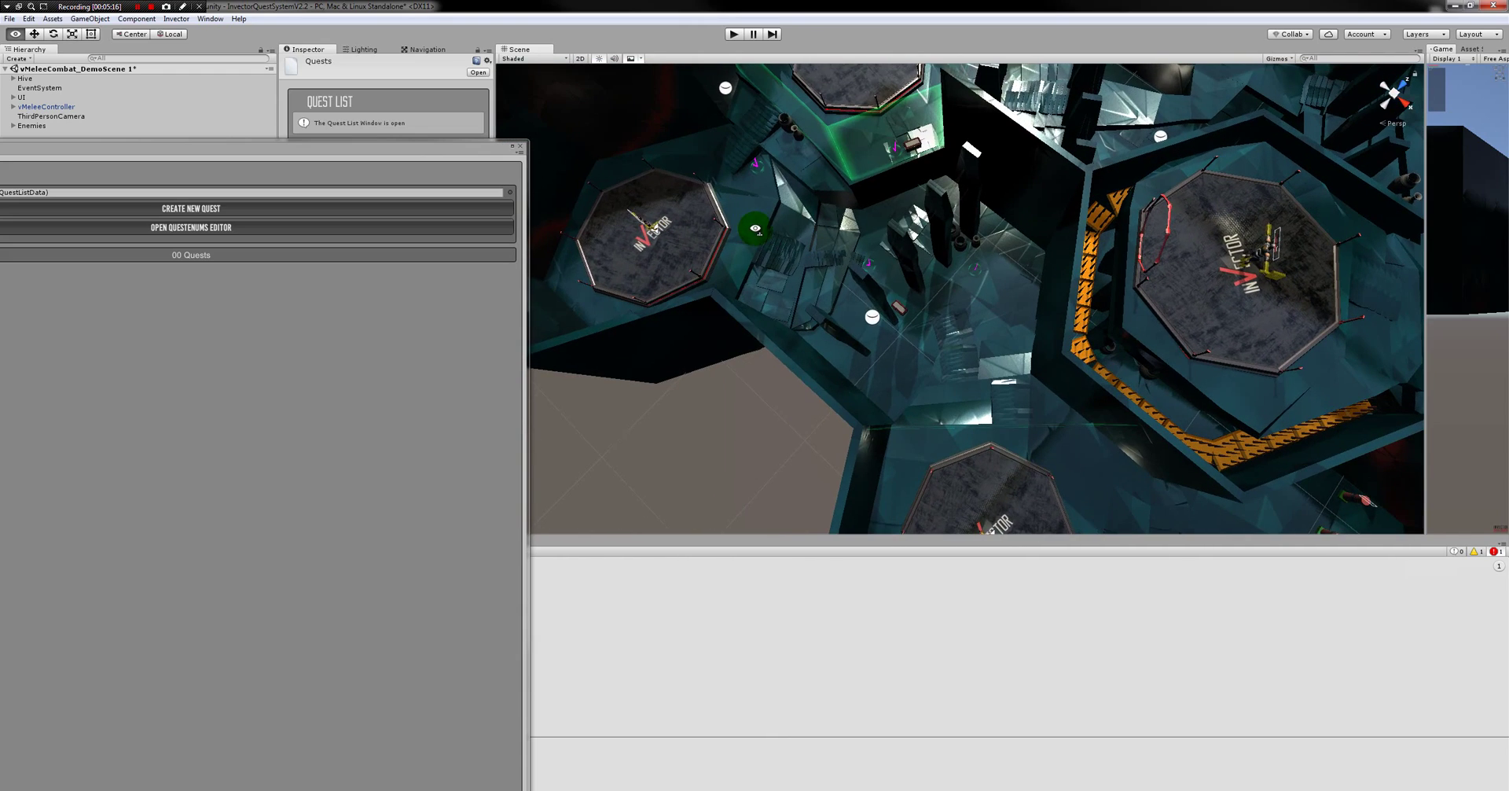
pyautogui.keyDown('alt'); pyautogui.moveTo(920, 252); pyautogui.dragTo(1043, 351); pyautogui.keyUp('alt')
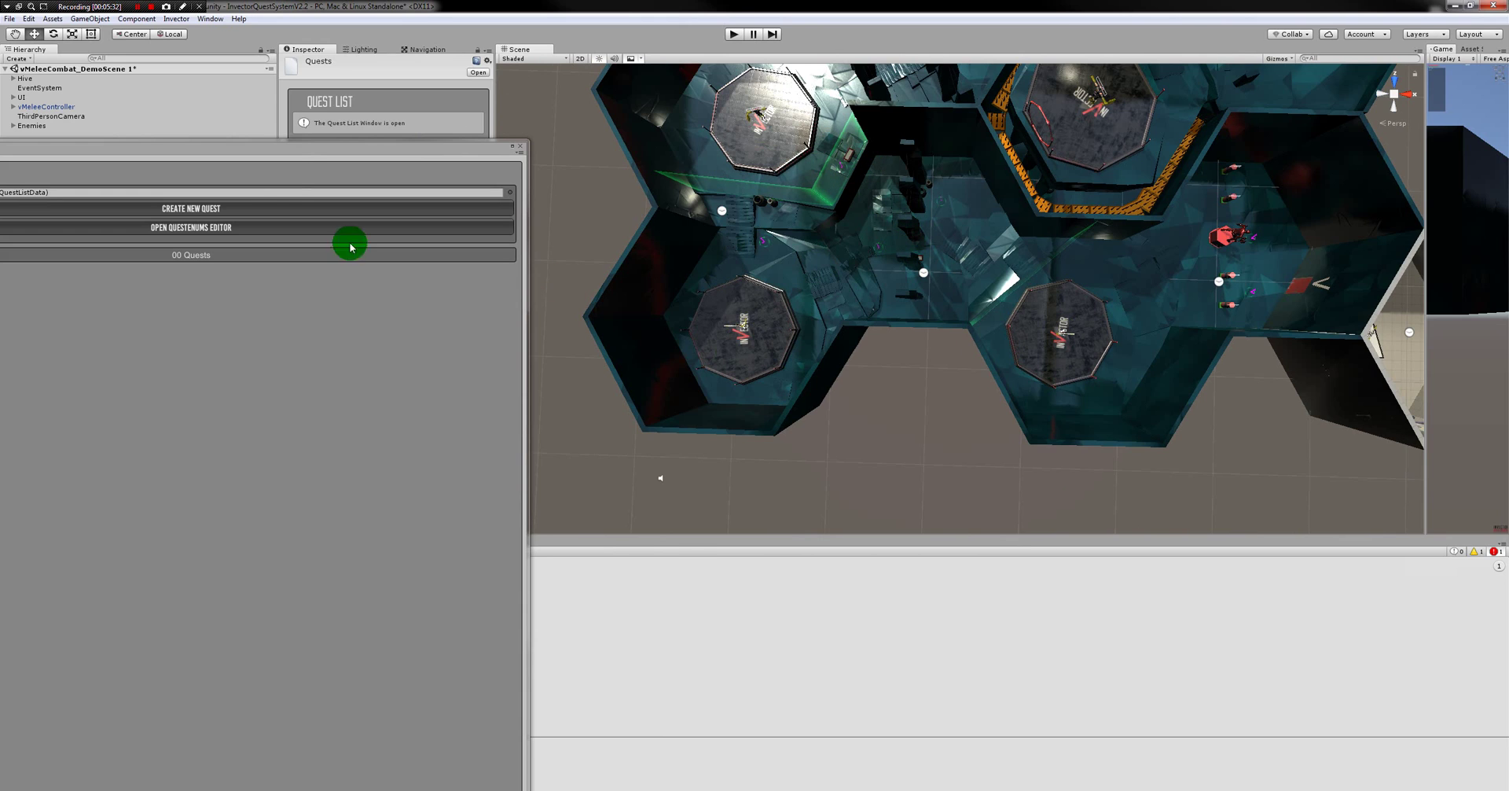
pyautogui.moveTo(290, 148); pyautogui.dragTo(485, 94)
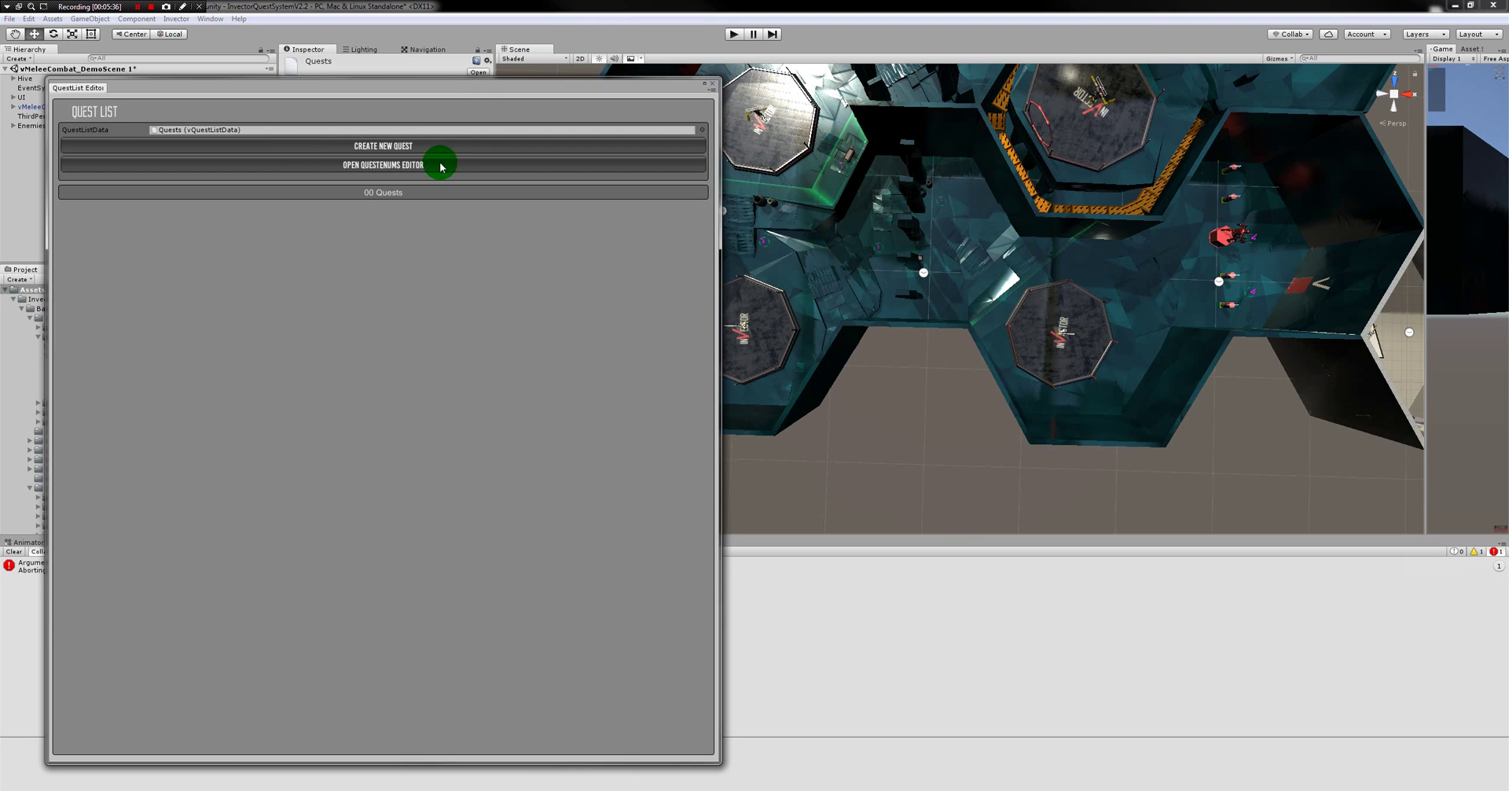
# Start a new quest in the Quests list and set its type to Assassinate
pyautogui.click(338, 148)
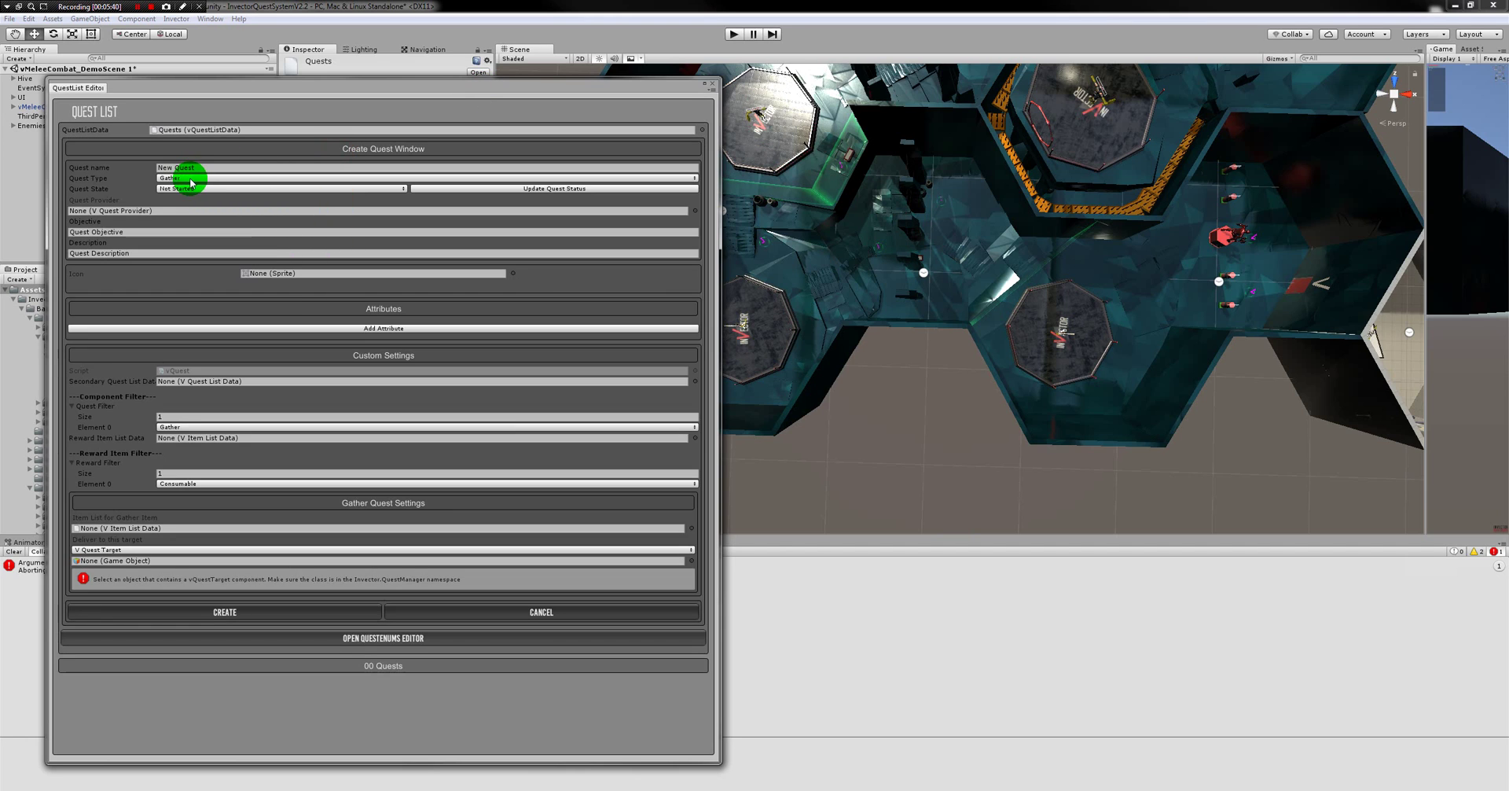
pyautogui.click(191, 179)
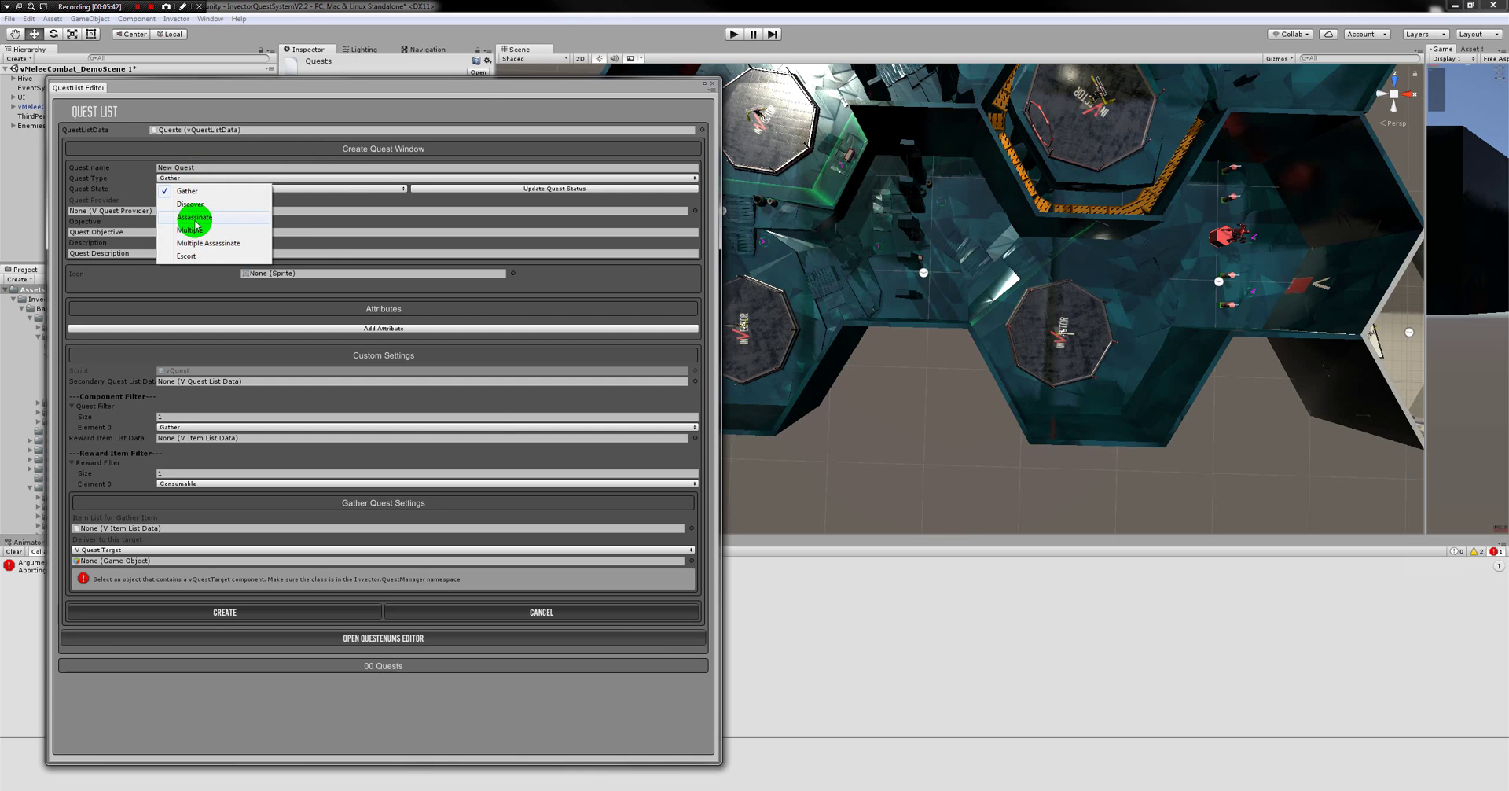
pyautogui.click(200, 217)
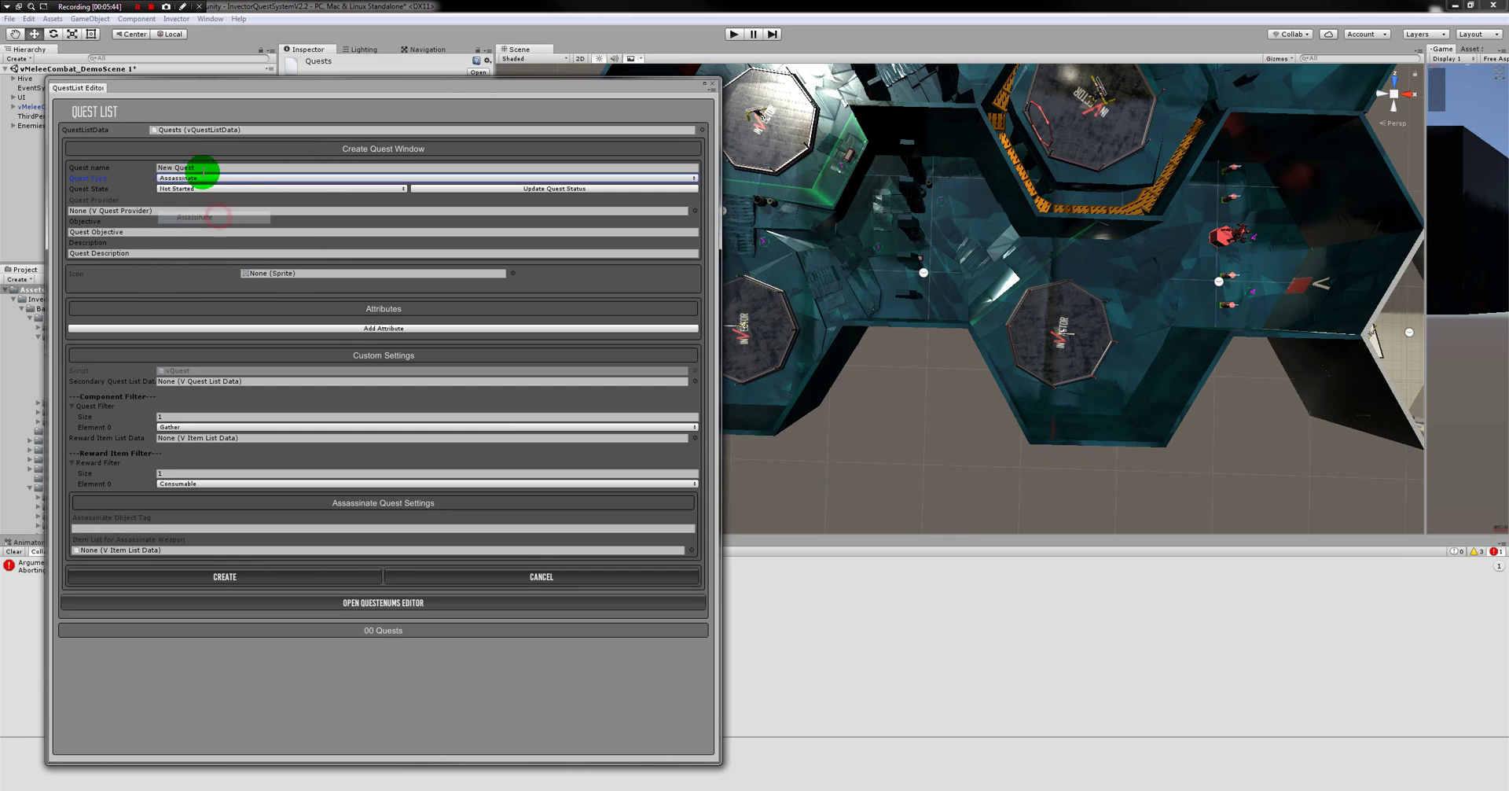
# Name the new quest "Kill Enemy 01" and use the same text for its objective and description
pyautogui.click(198, 167)
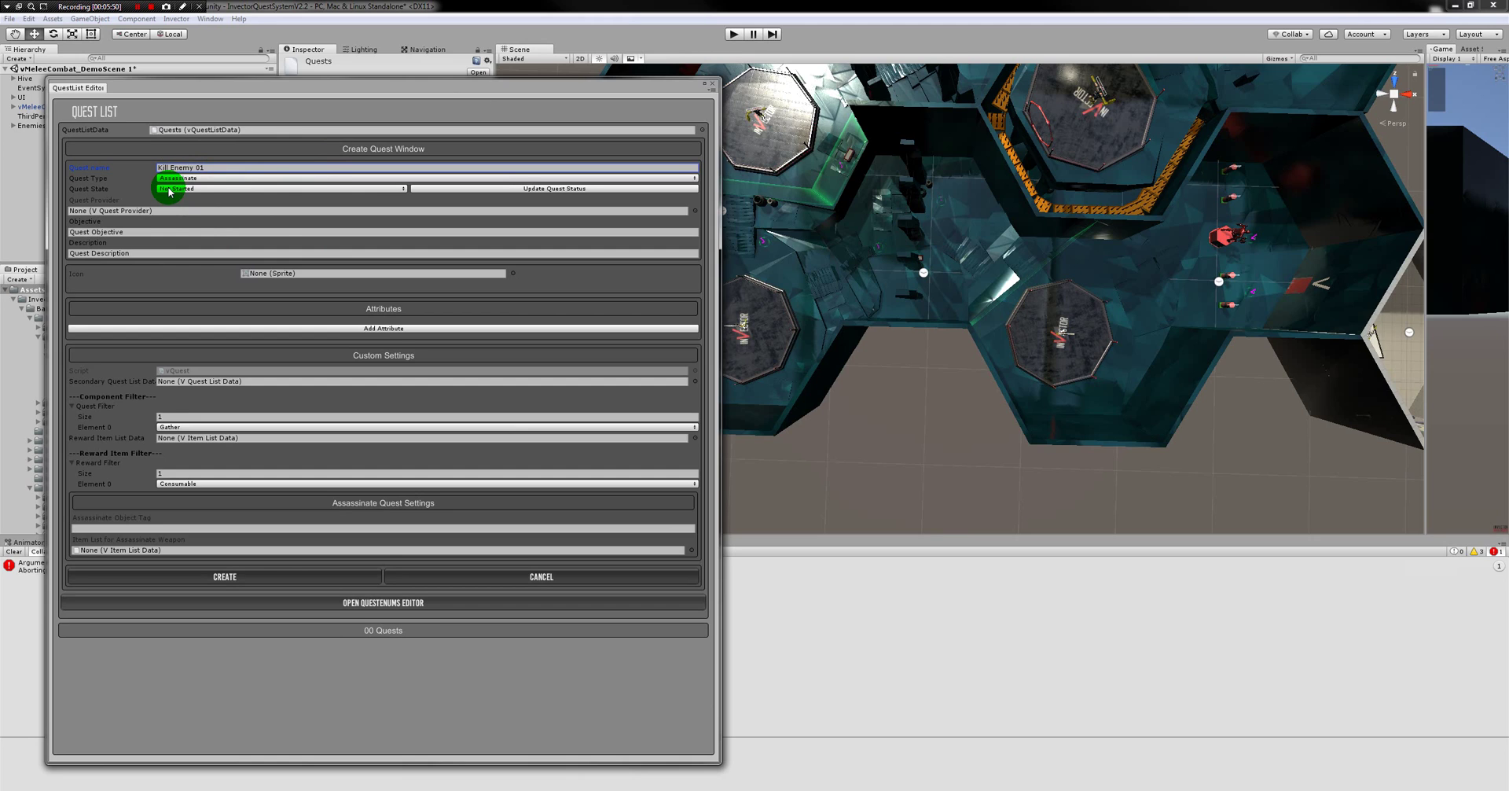
pyautogui.click(125, 212)
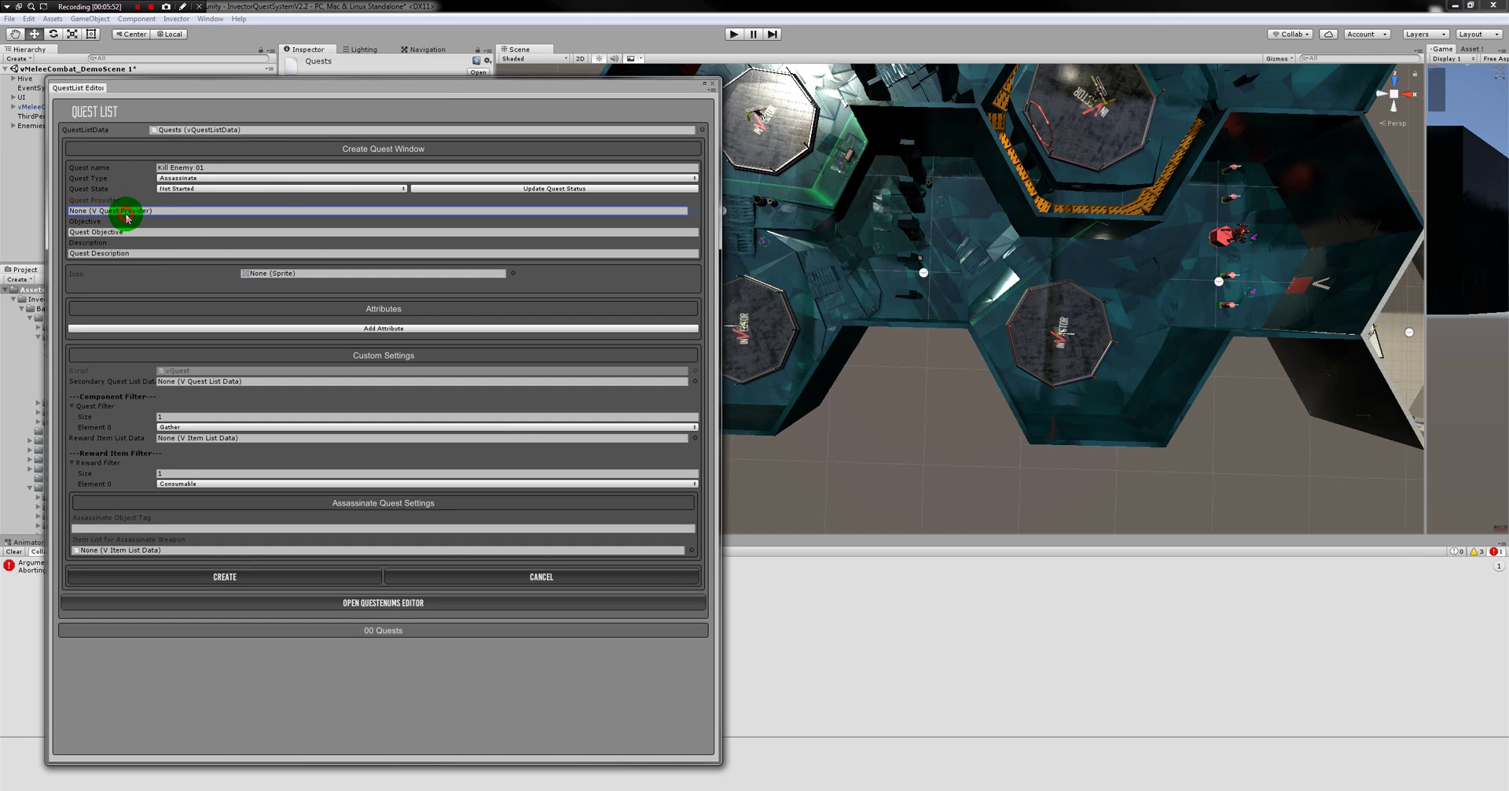
pyautogui.click(202, 166)
pyautogui.hotkey('ctrl', 'c')
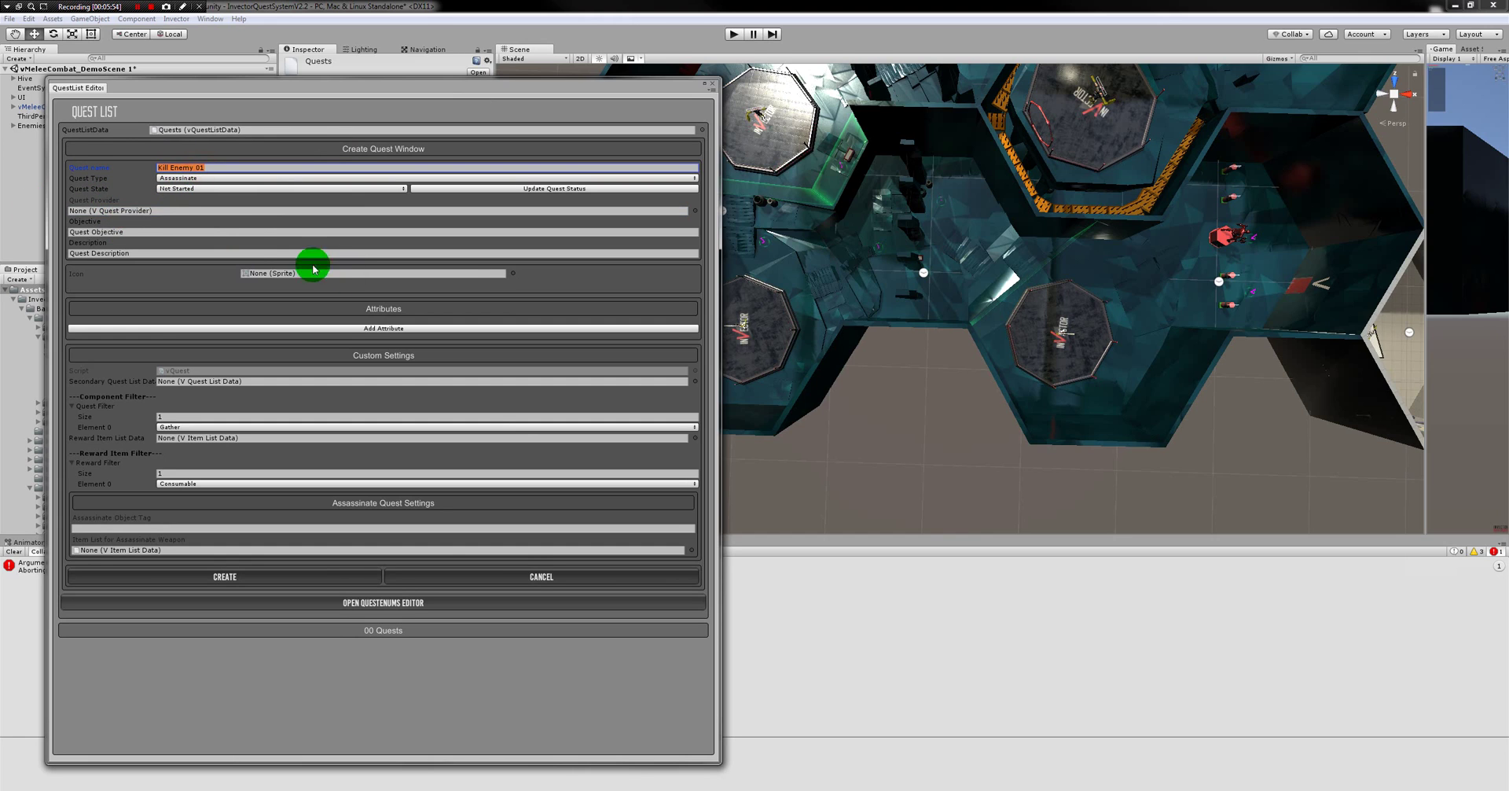
pyautogui.click(131, 232)
pyautogui.hotkey('ctrl', 'v')
pyautogui.click(133, 253)
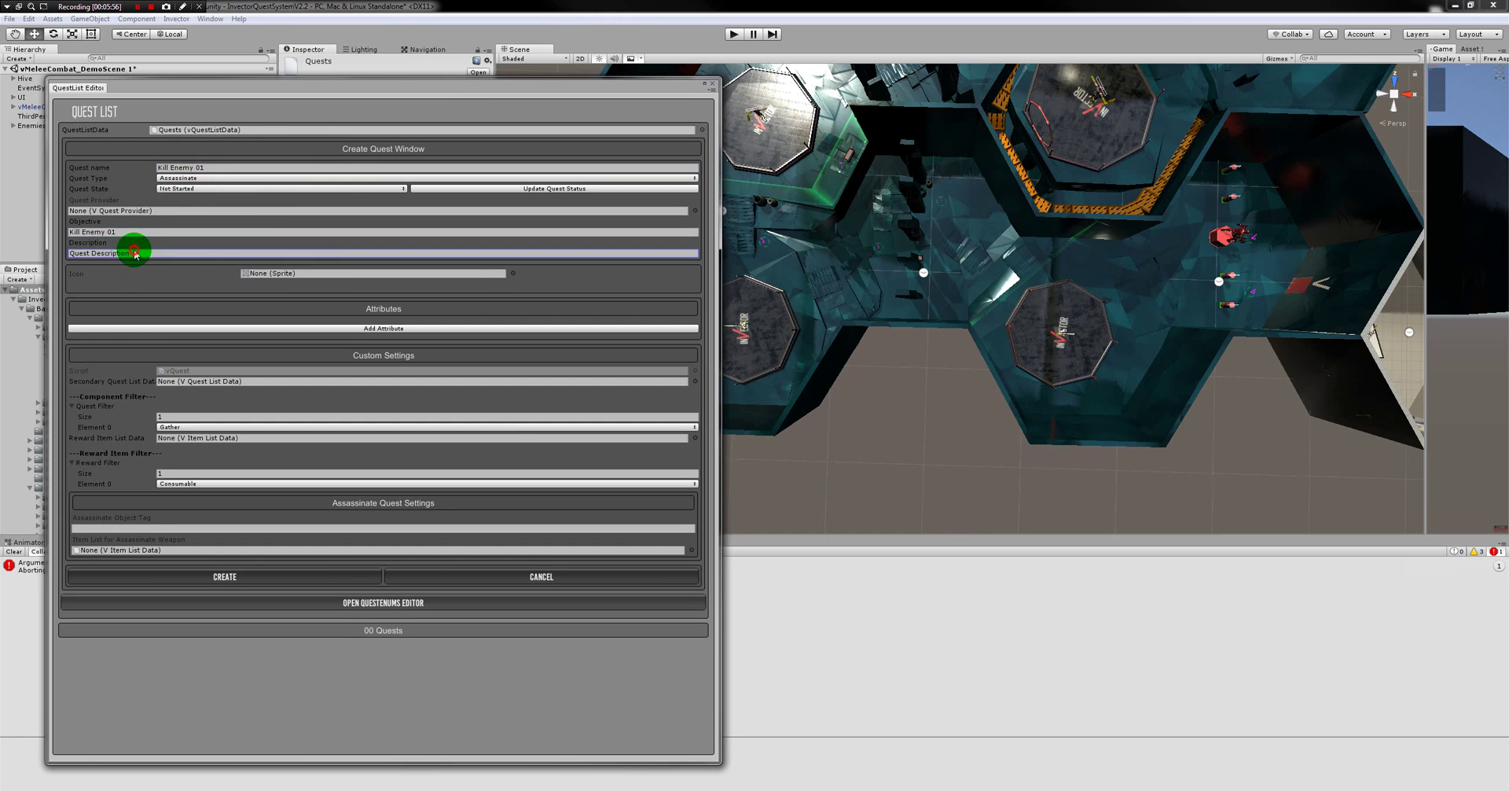
pyautogui.hotkey('ctrl', 'v')
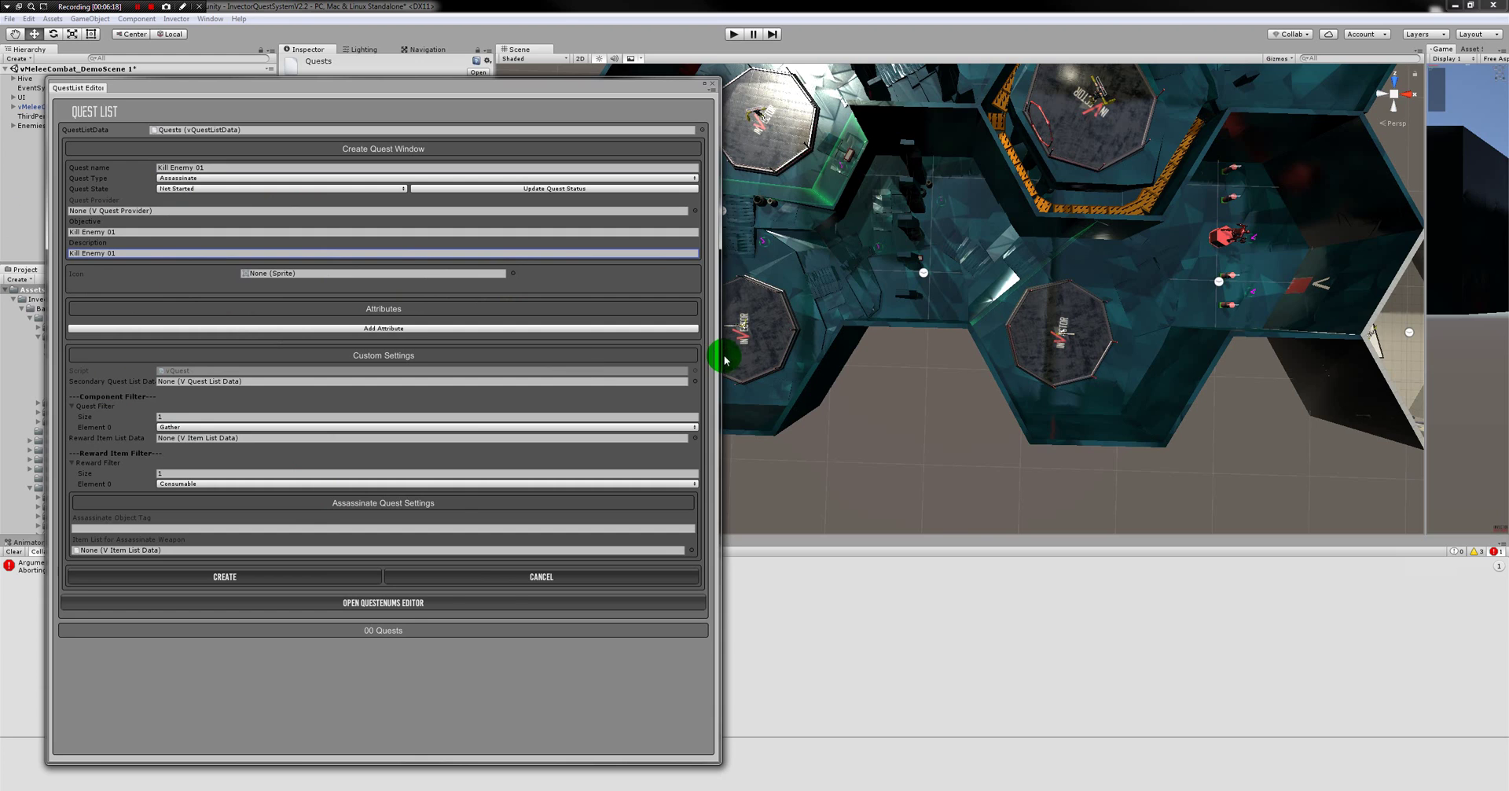
# Resize the quest list editor window so that it only overlaps the scene view and uncovers the Hierarchy, Project and Inspector
pyautogui.moveTo(718, 361); pyautogui.dragTo(968, 323)
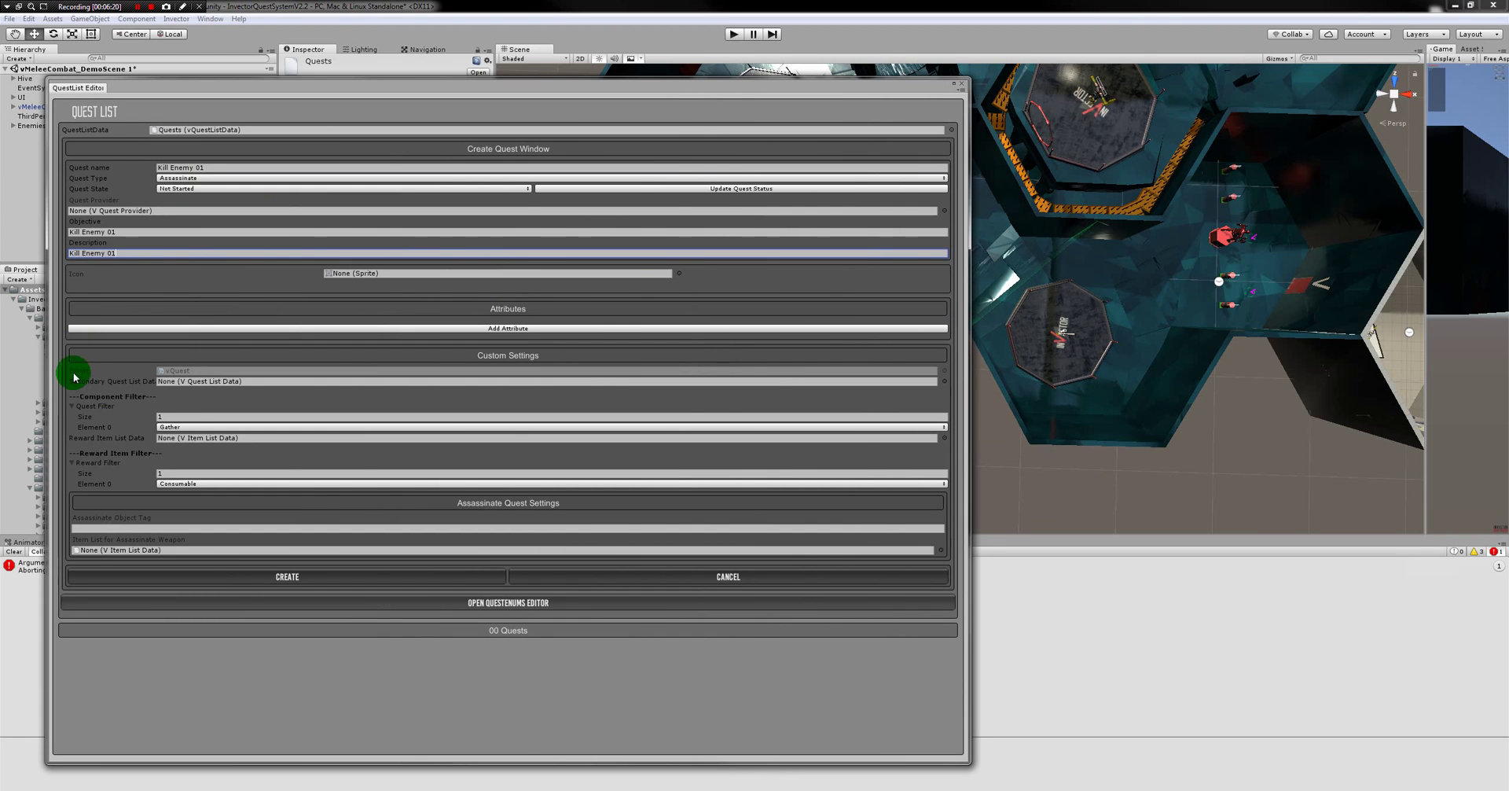
pyautogui.moveTo(55, 376); pyautogui.dragTo(517, 385)
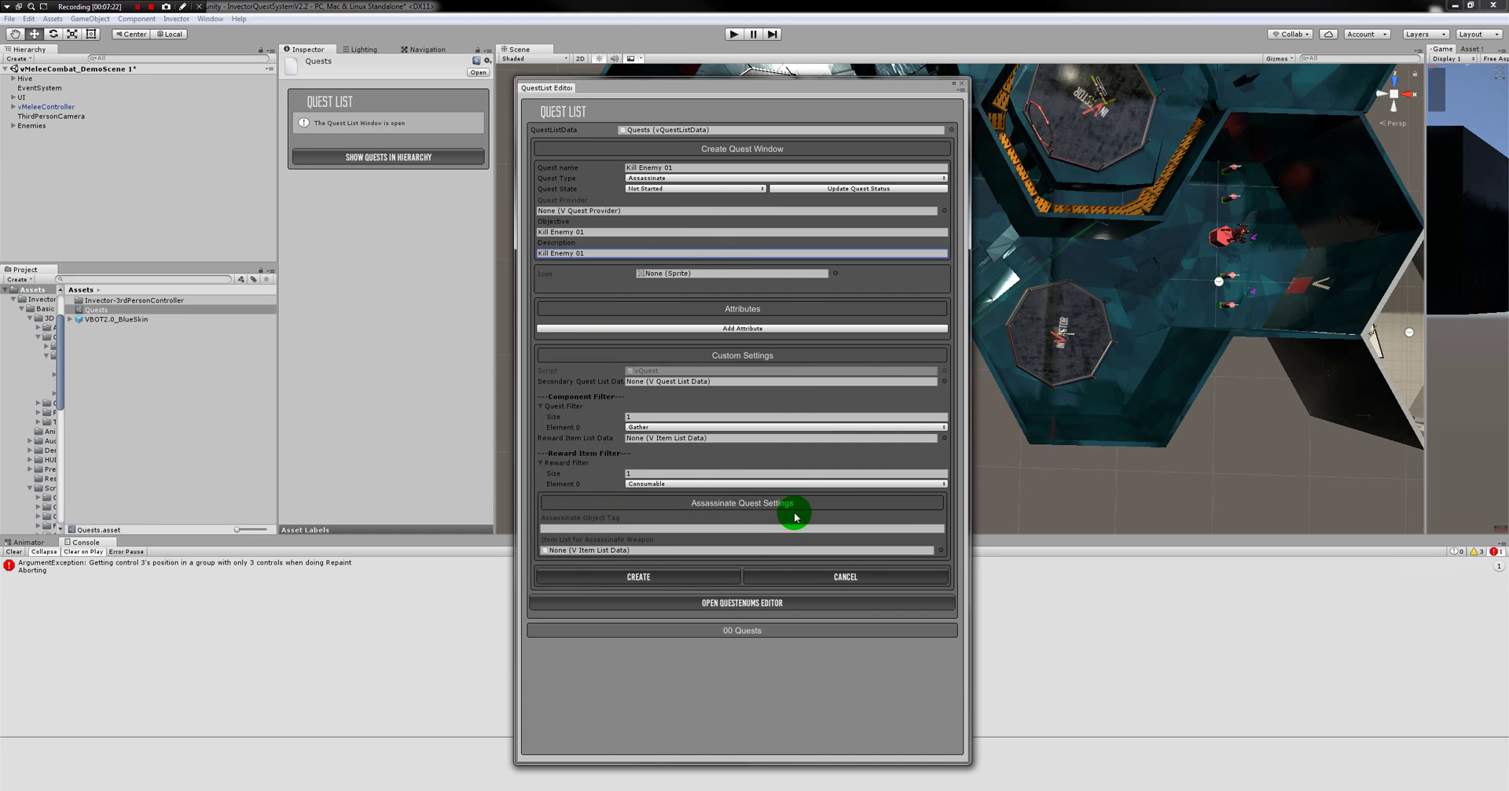
# Switch the quest type to Gather to compare its settings, and return it to Assassinate
pyautogui.click(677, 183)
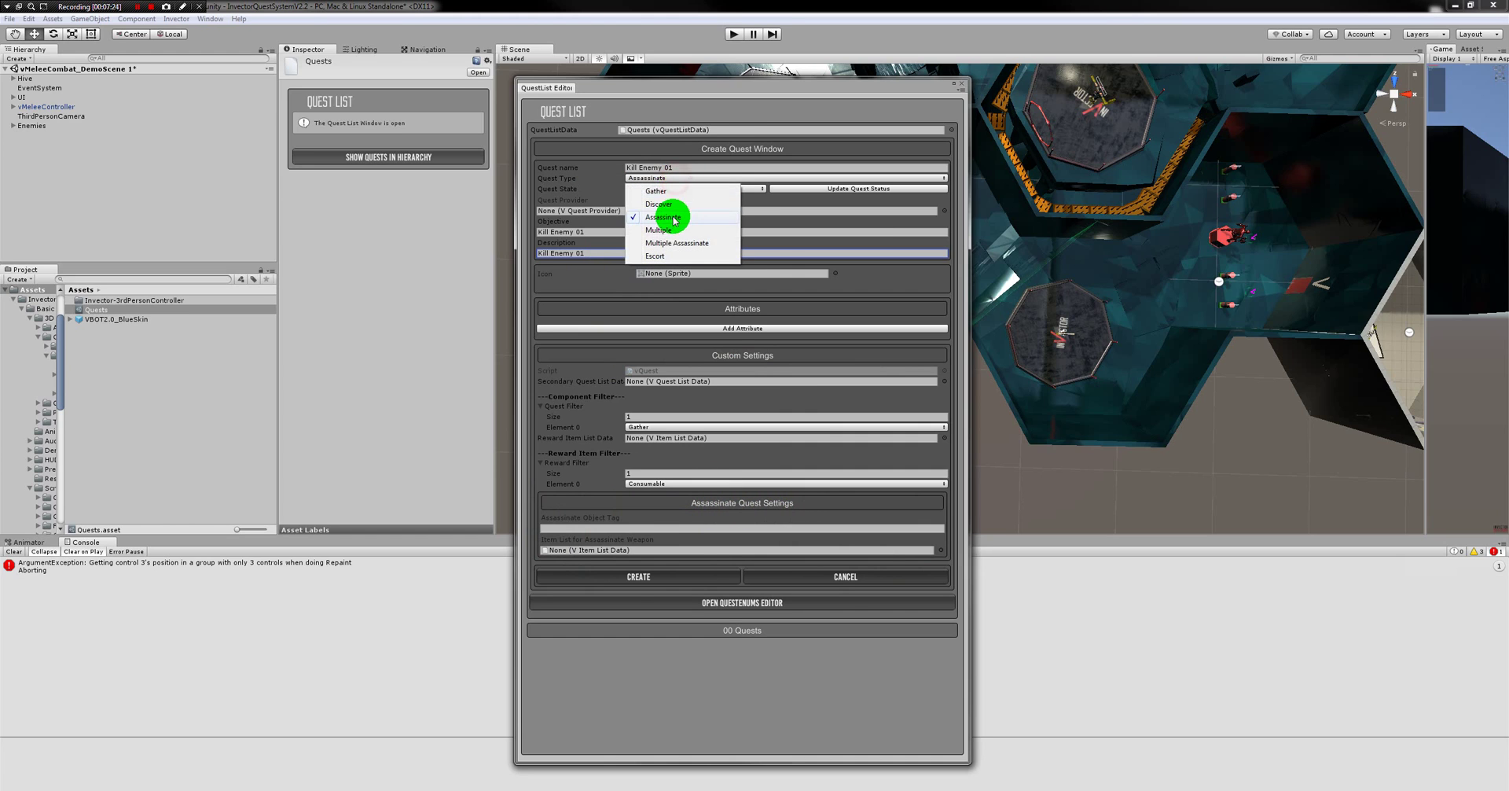
pyautogui.click(665, 192)
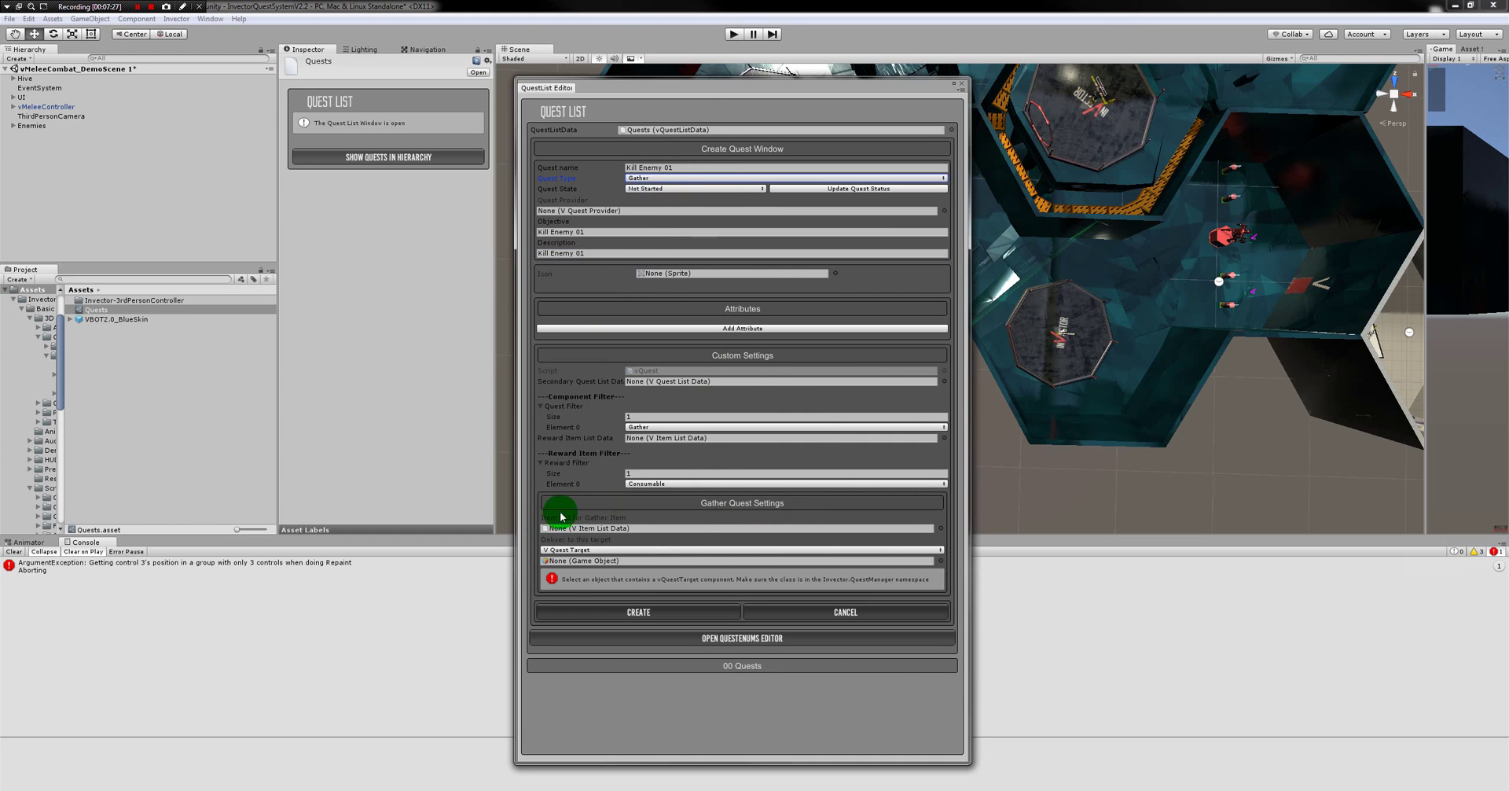
pyautogui.click(660, 180)
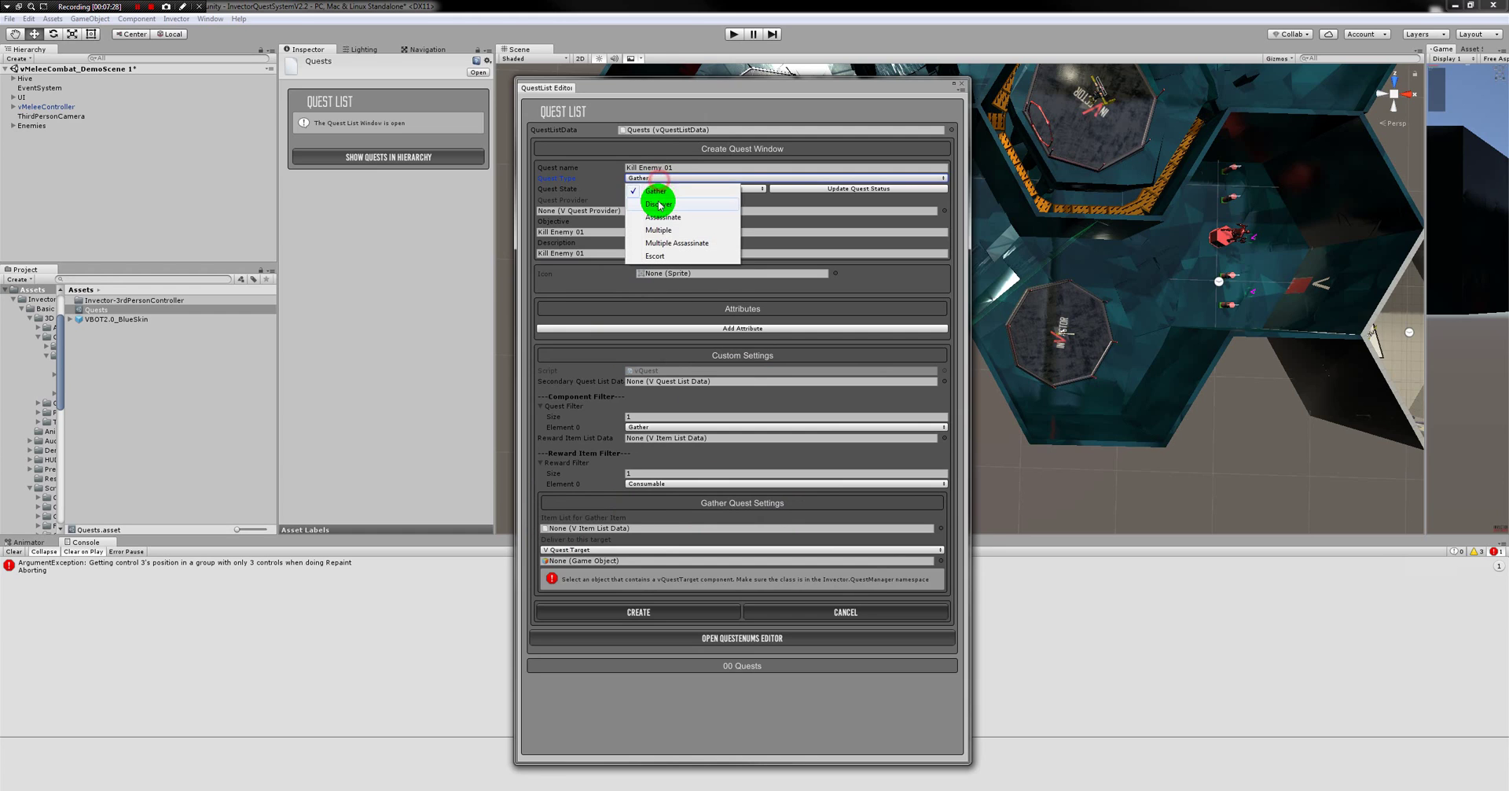
pyautogui.click(656, 218)
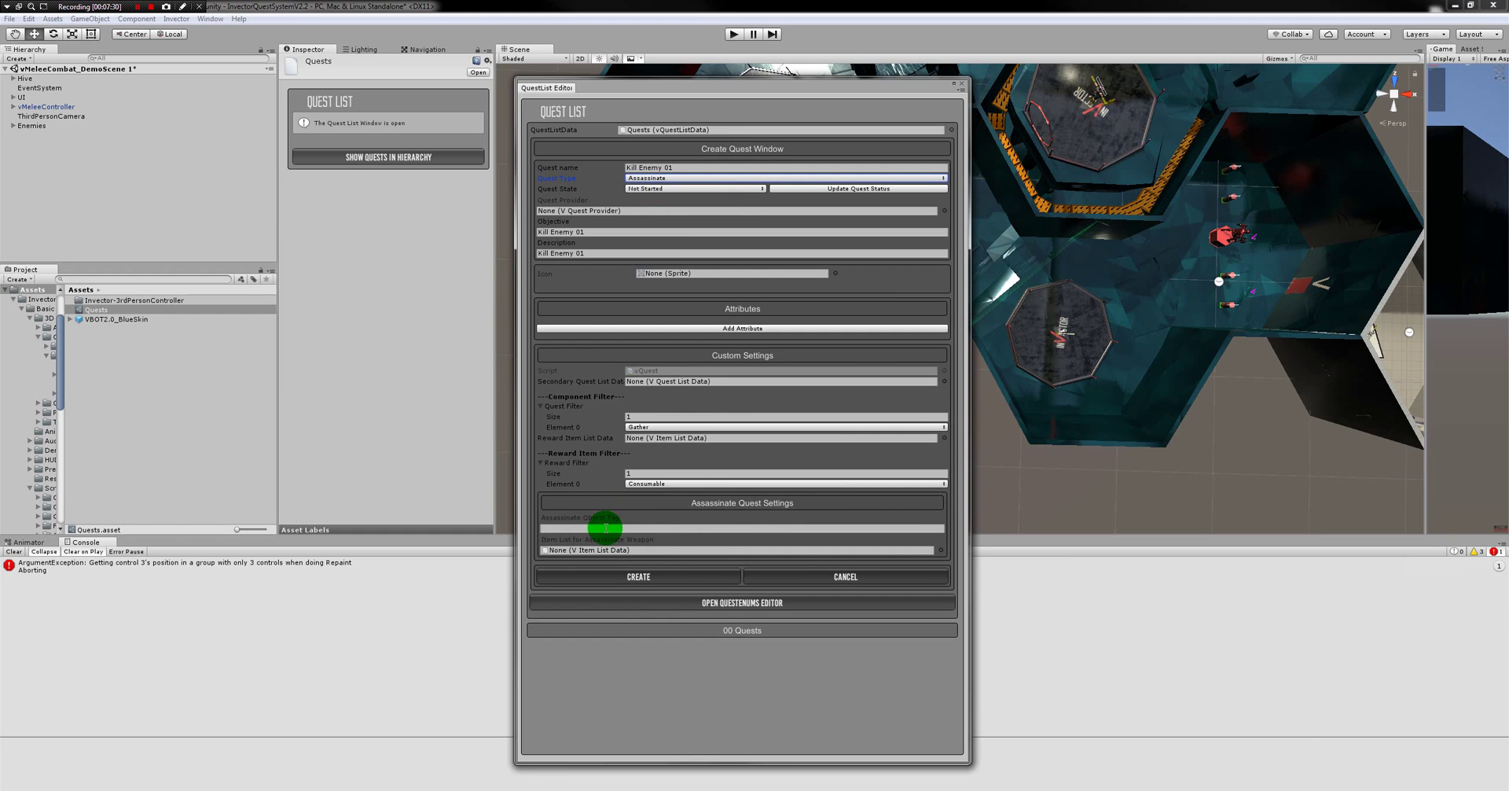
# Review the new quest's target tag, name, objective, description and provider fields, and create the Kill Enemy 01 quest
pyautogui.click(607, 527)
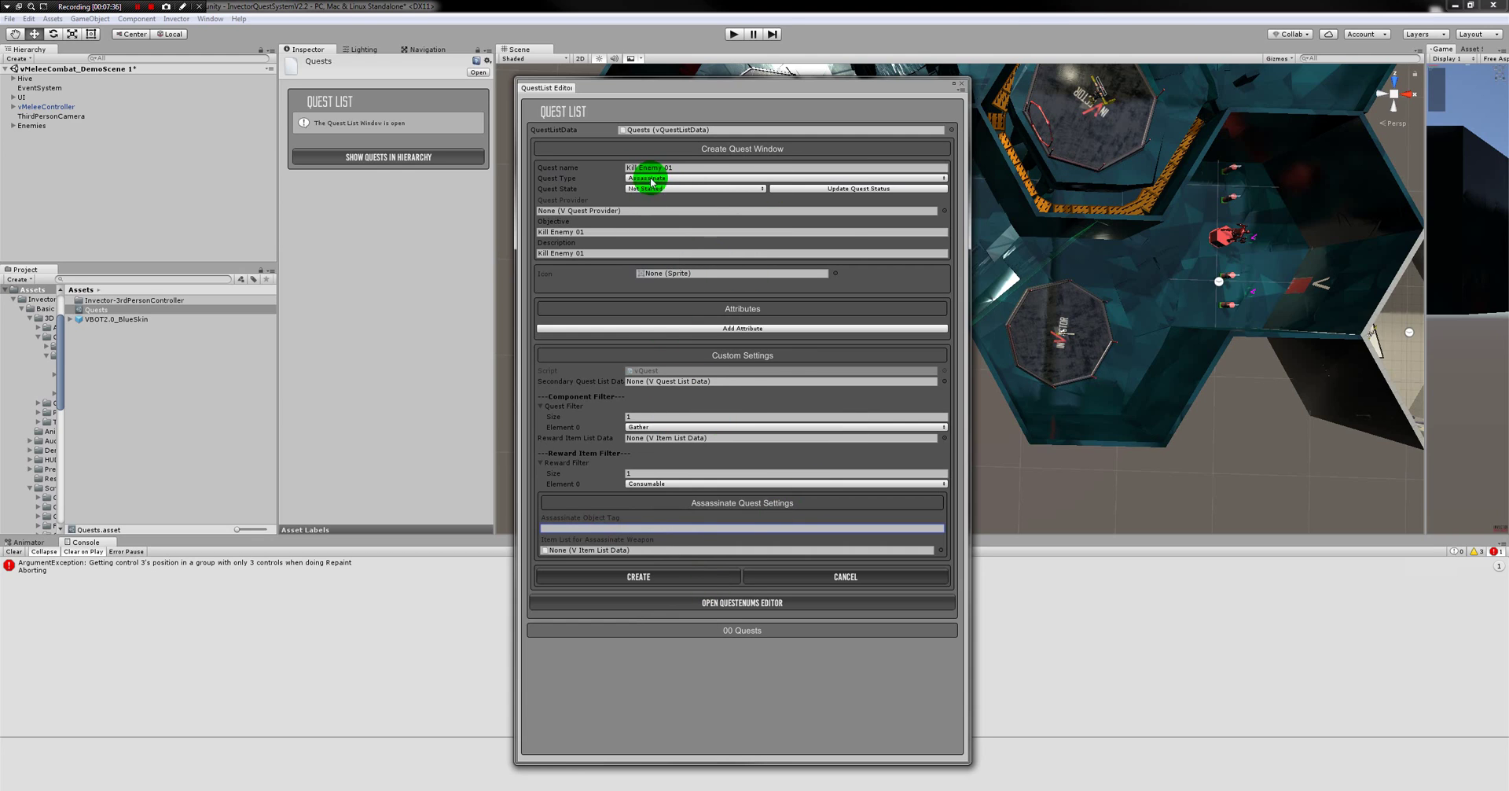
pyautogui.click(698, 172)
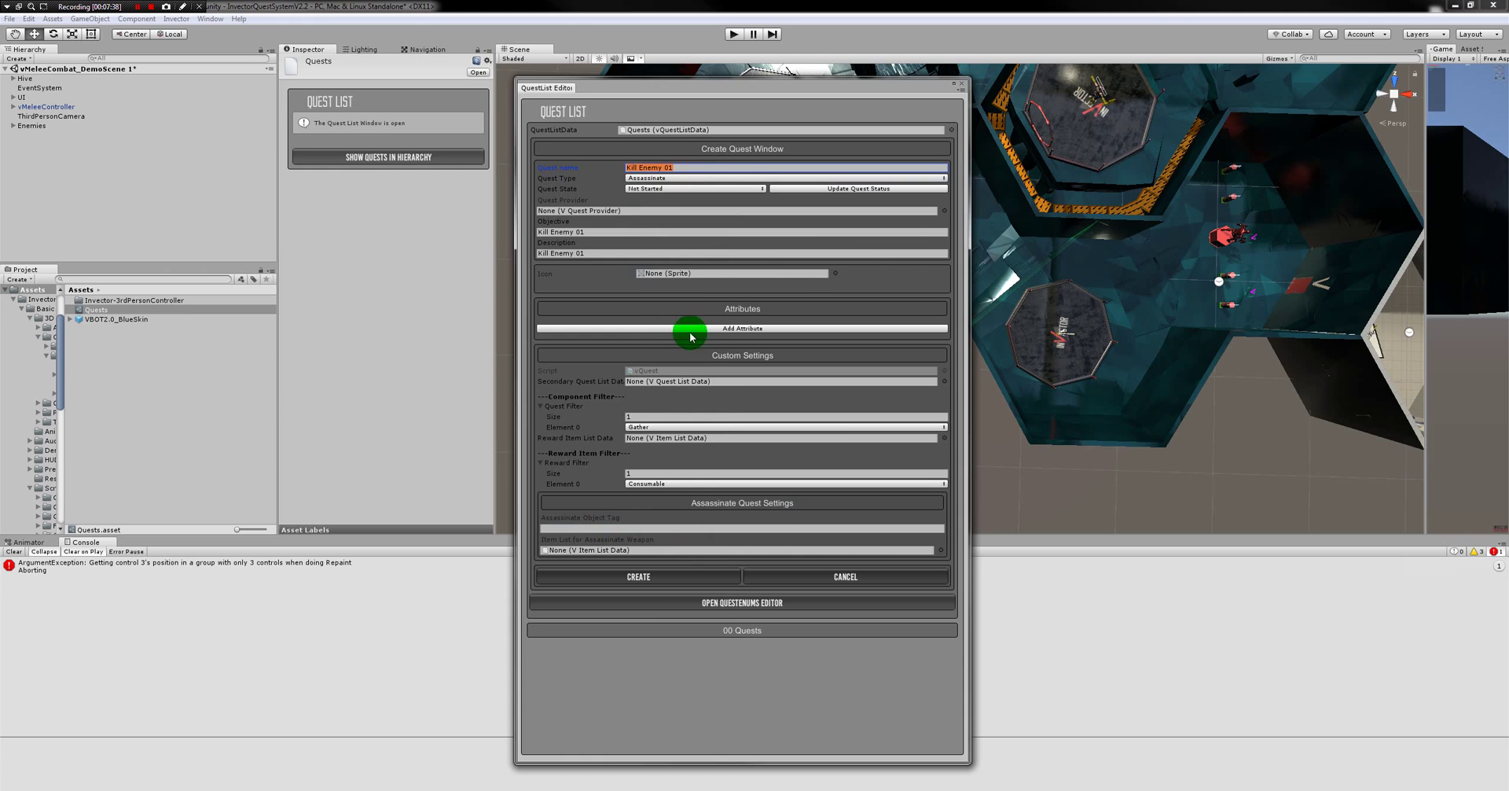
pyautogui.click(679, 166)
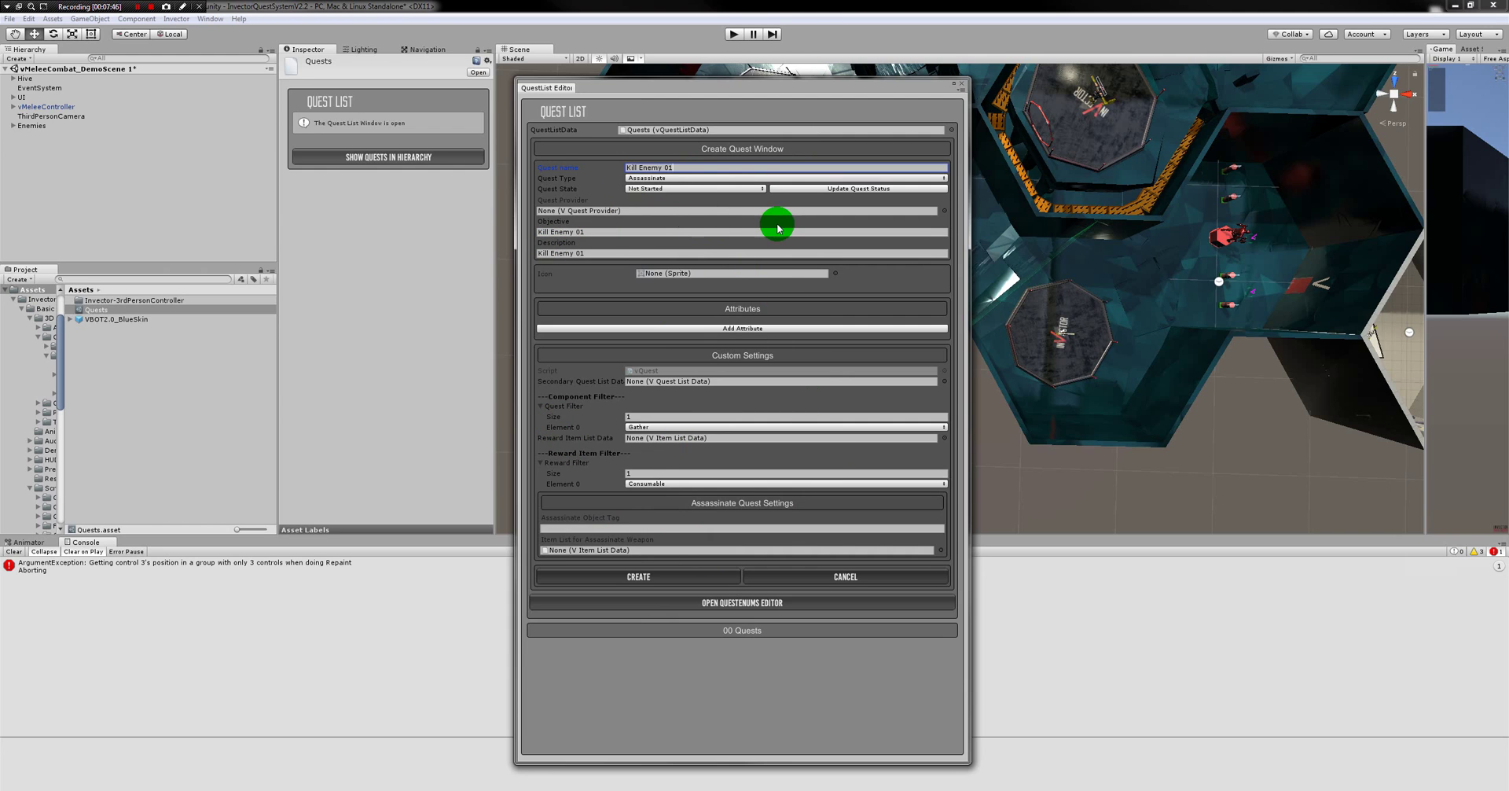
pyautogui.click(734, 233)
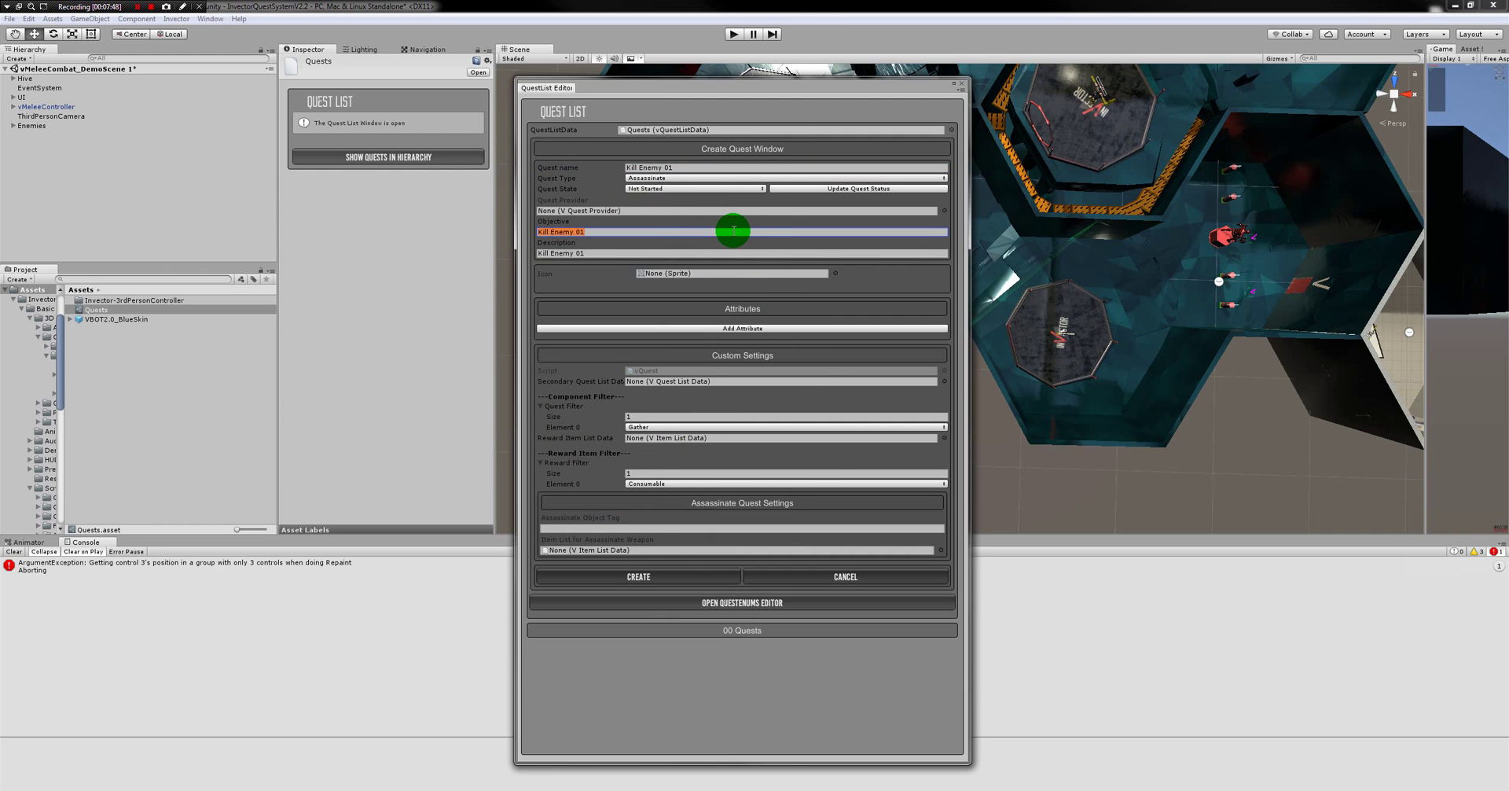
pyautogui.click(696, 253)
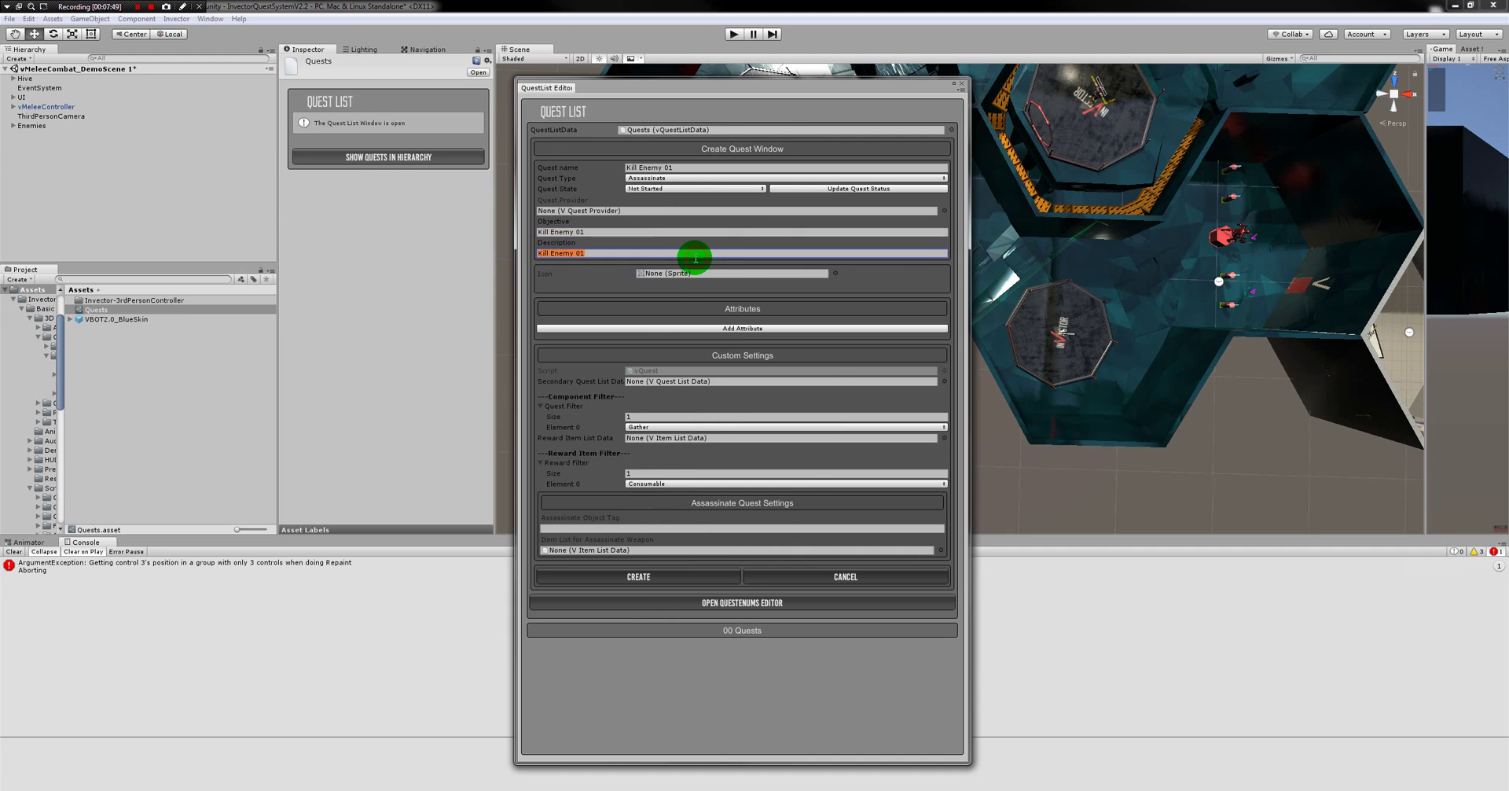
pyautogui.click(593, 213)
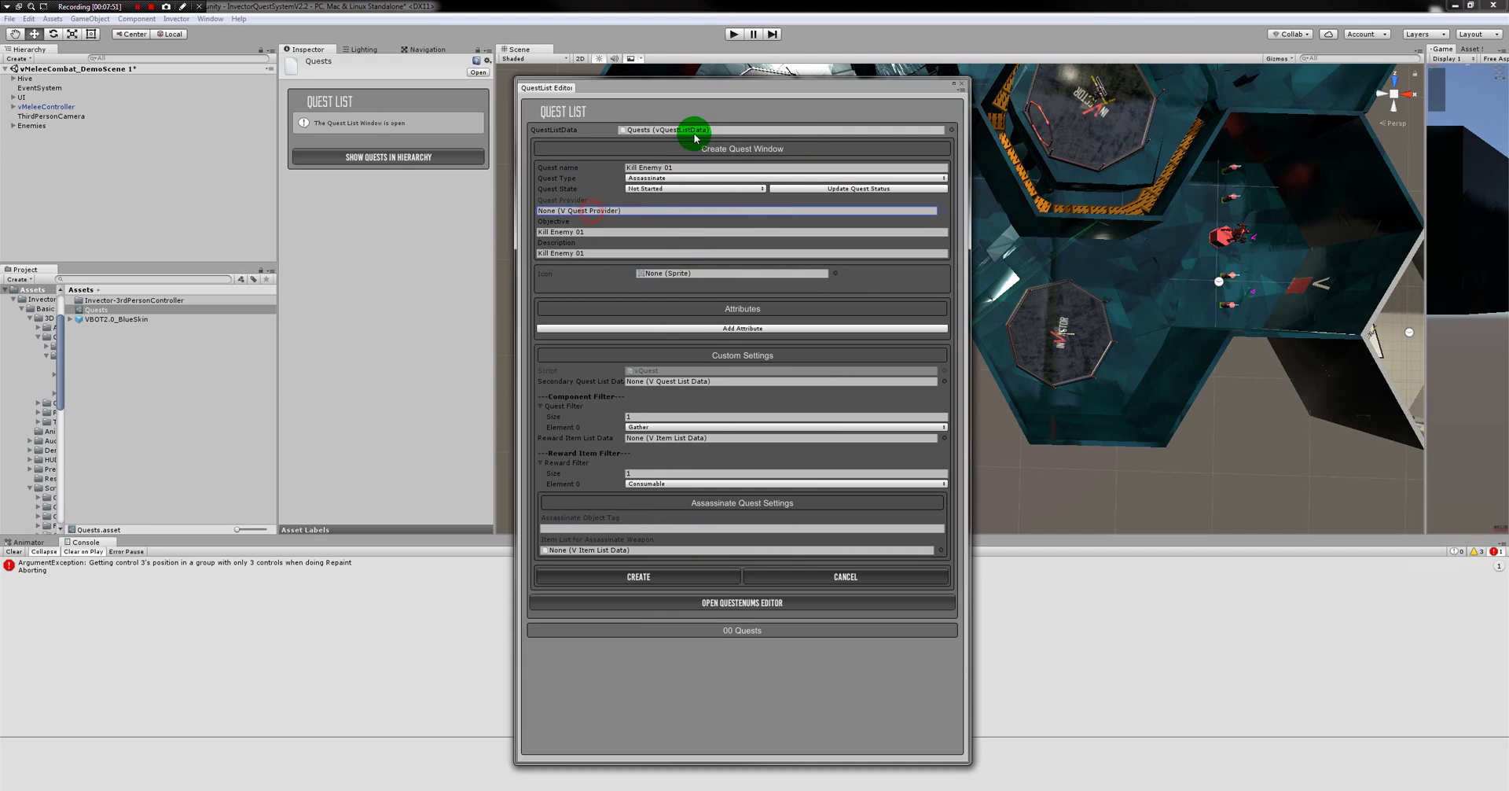
pyautogui.click(637, 577)
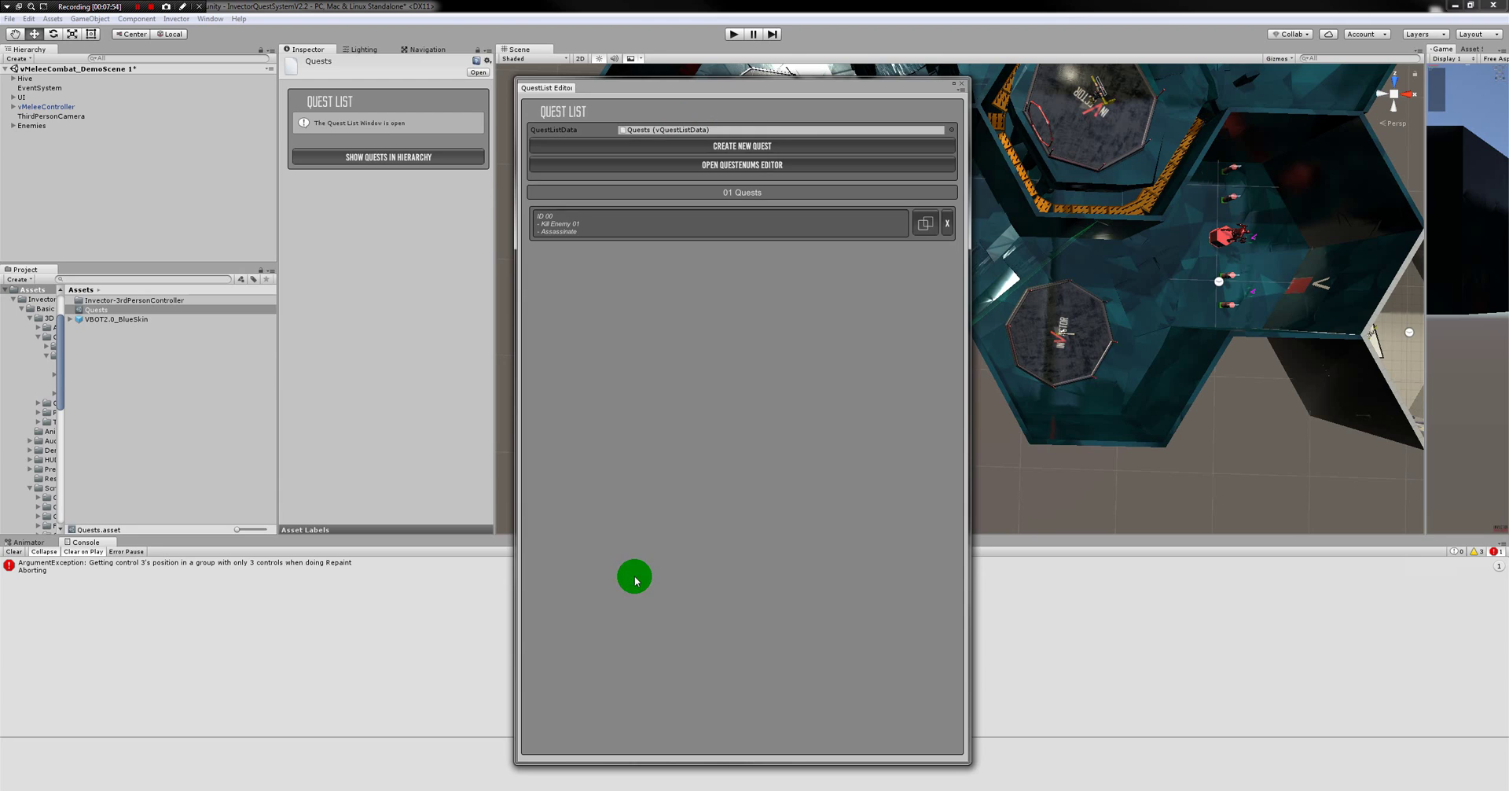
# Duplicate the Kill Enemy 01 quest twice
pyautogui.click(924, 226)
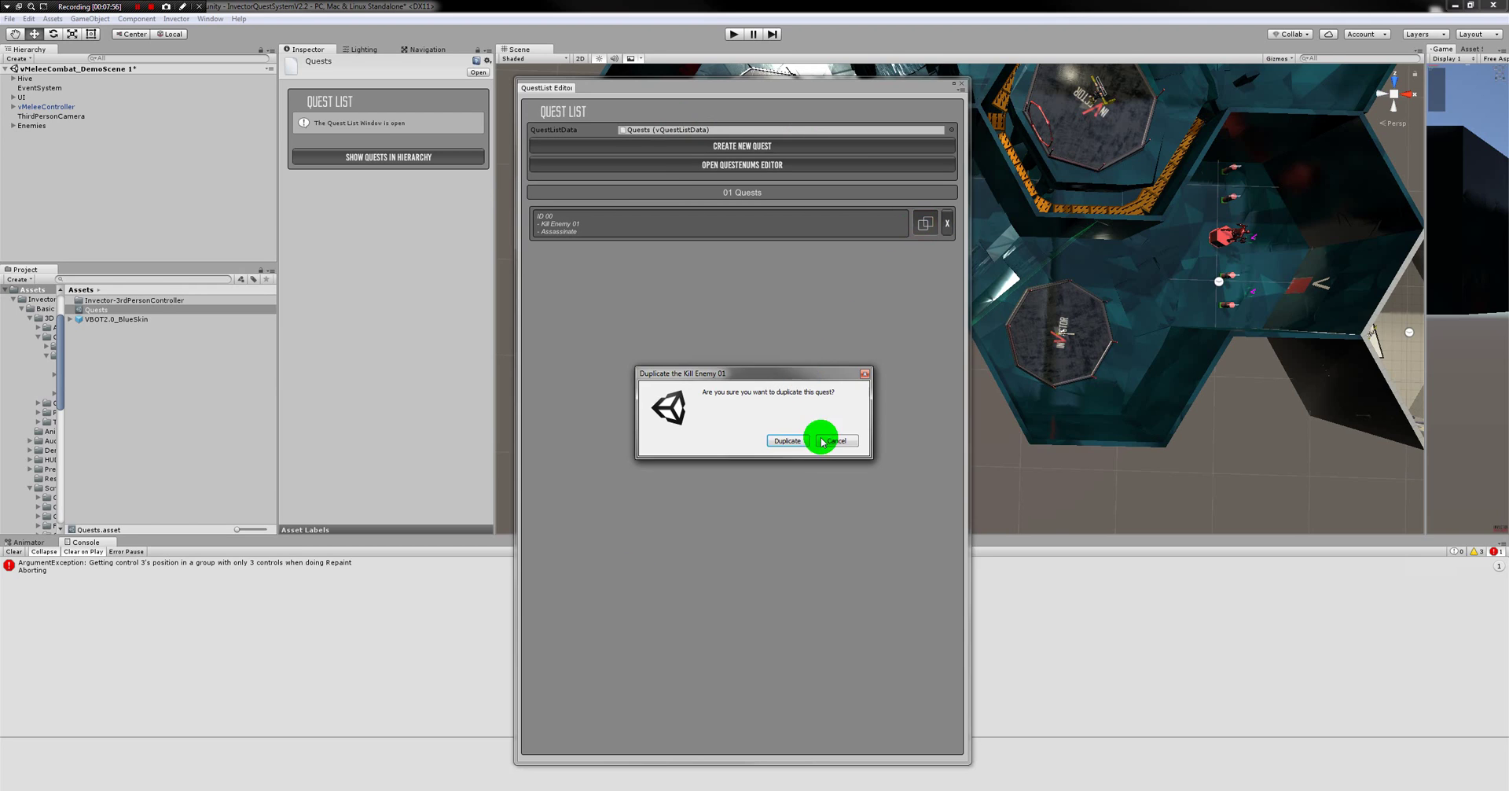
pyautogui.click(781, 438)
pyautogui.click(921, 225)
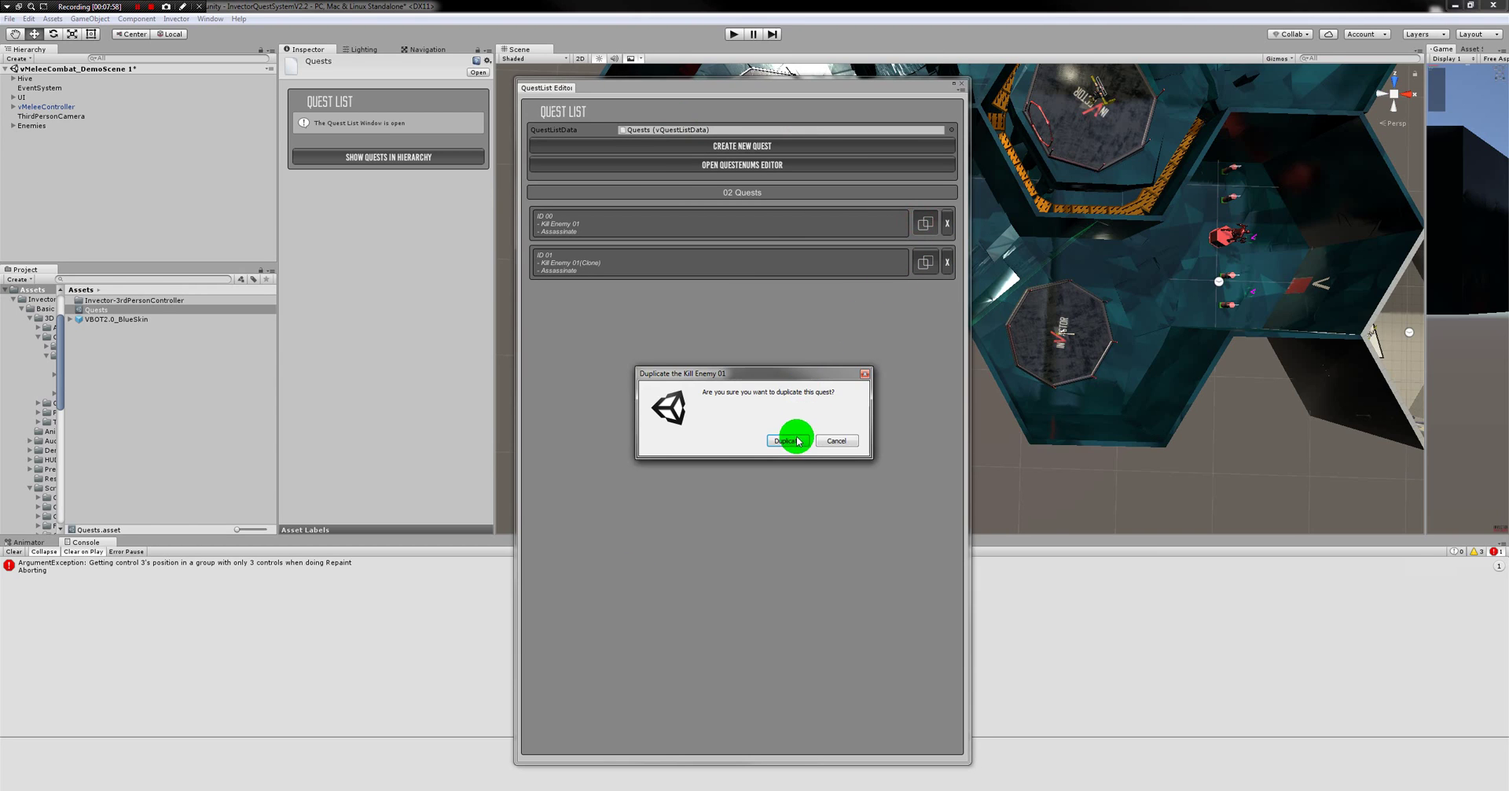
pyautogui.click(793, 437)
# Rename the first duplicated quest "Kill Enemy 02" and use the same text for its objective and description
pyautogui.click(592, 271)
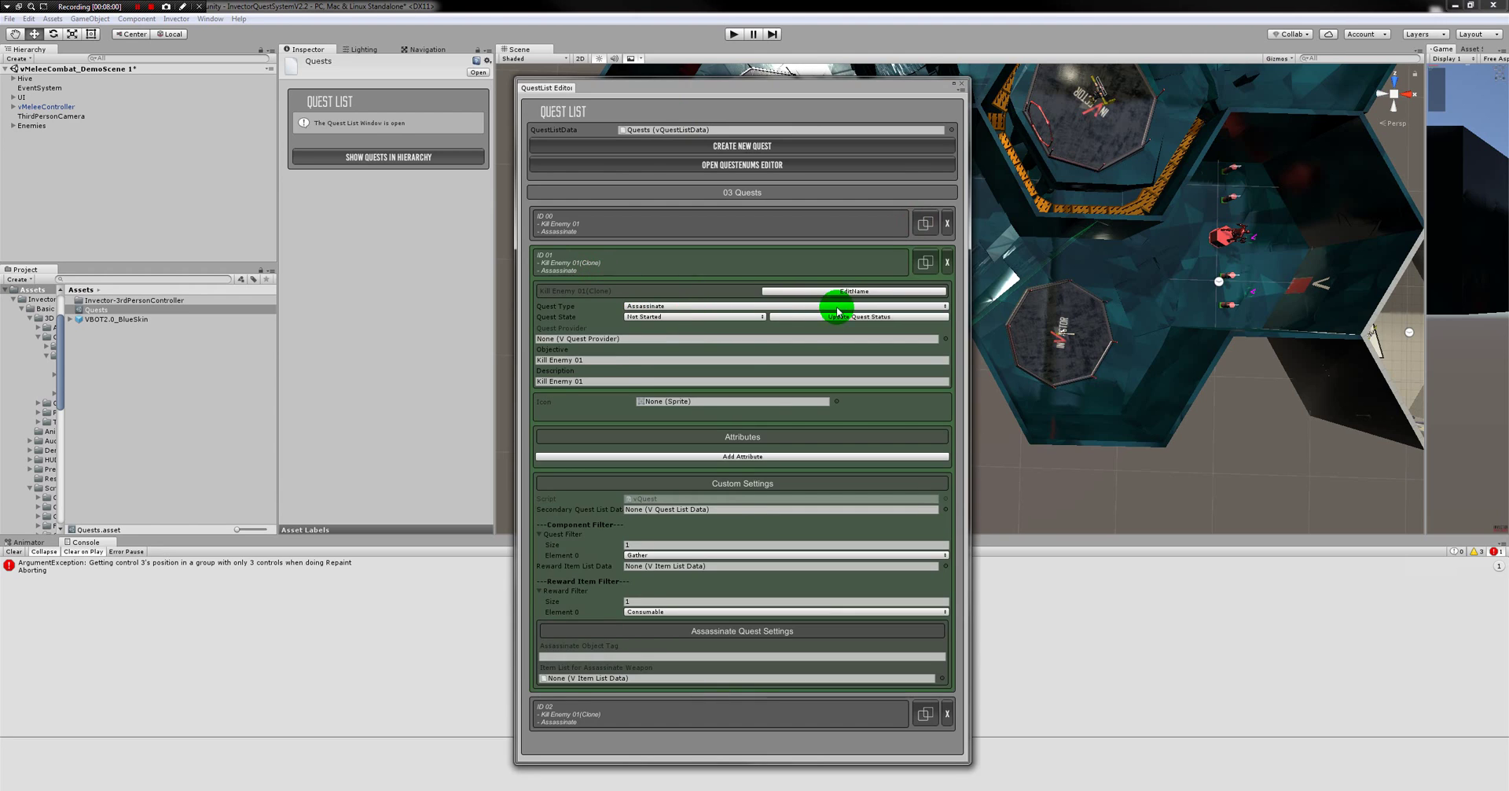
pyautogui.click(848, 292)
pyautogui.click(670, 305)
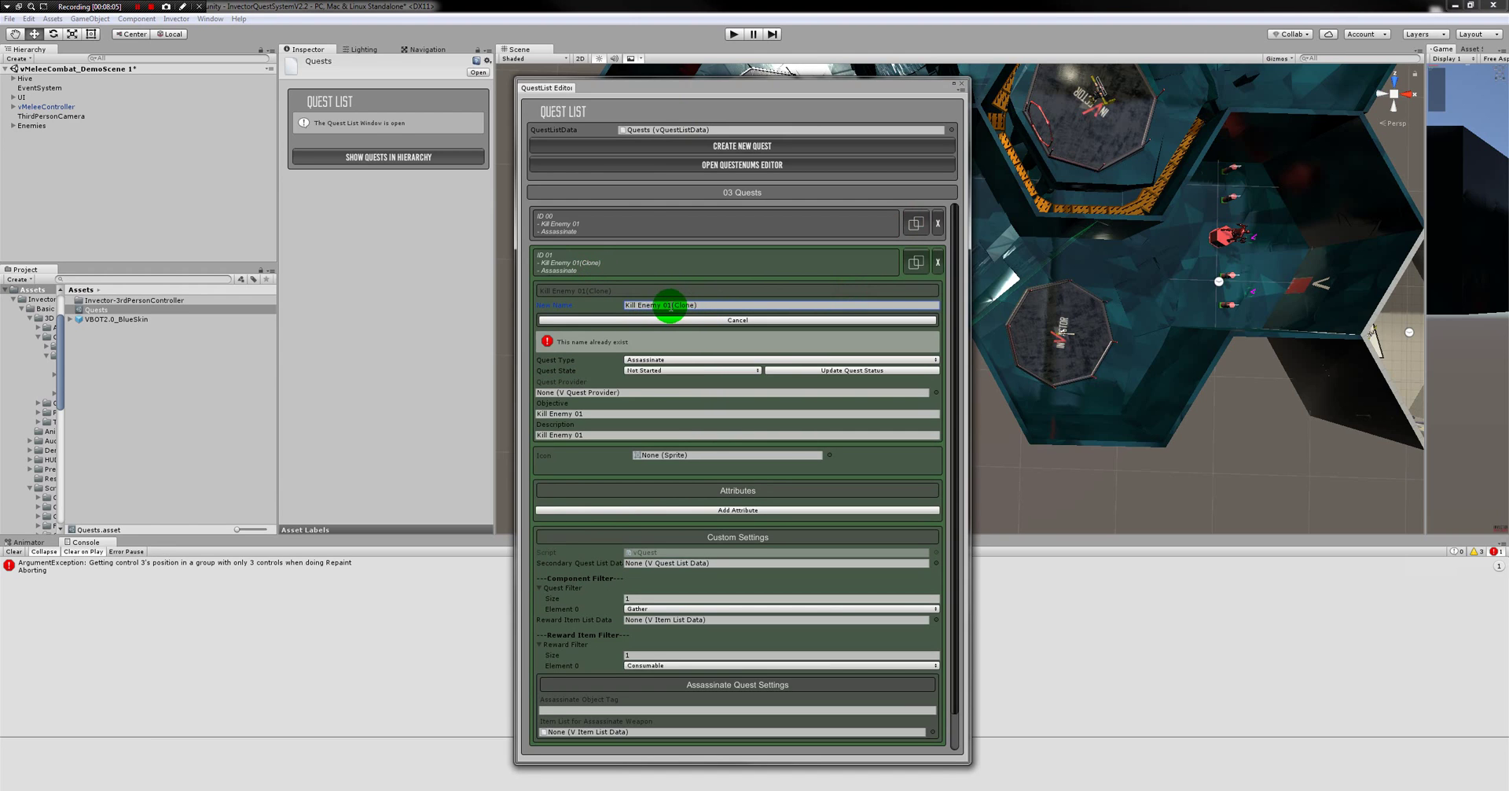
pyautogui.moveTo(627, 305); pyautogui.dragTo(672, 305)
pyautogui.write('Kill Enemy 02')
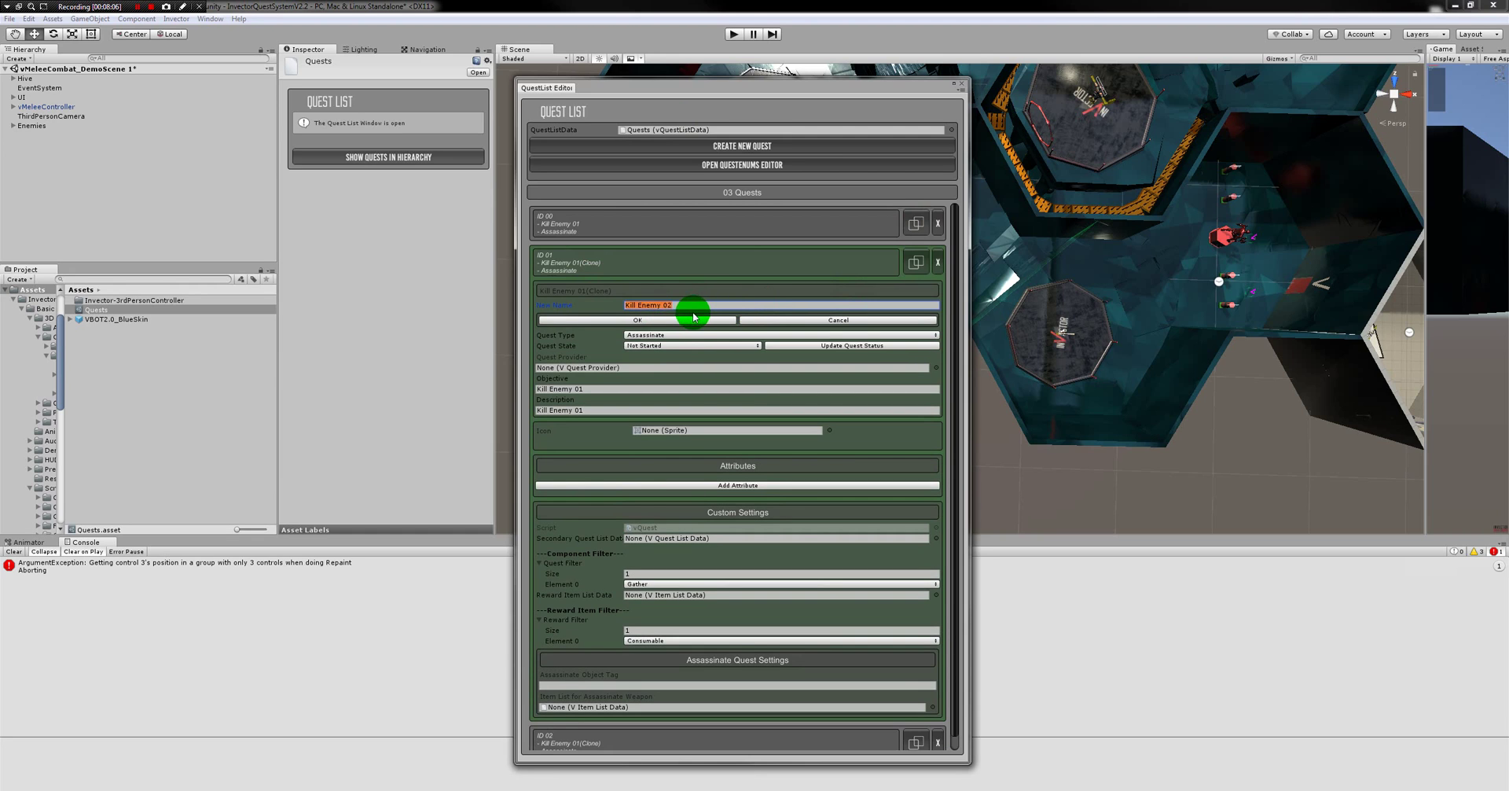
pyautogui.click(682, 318)
pyautogui.click(576, 370)
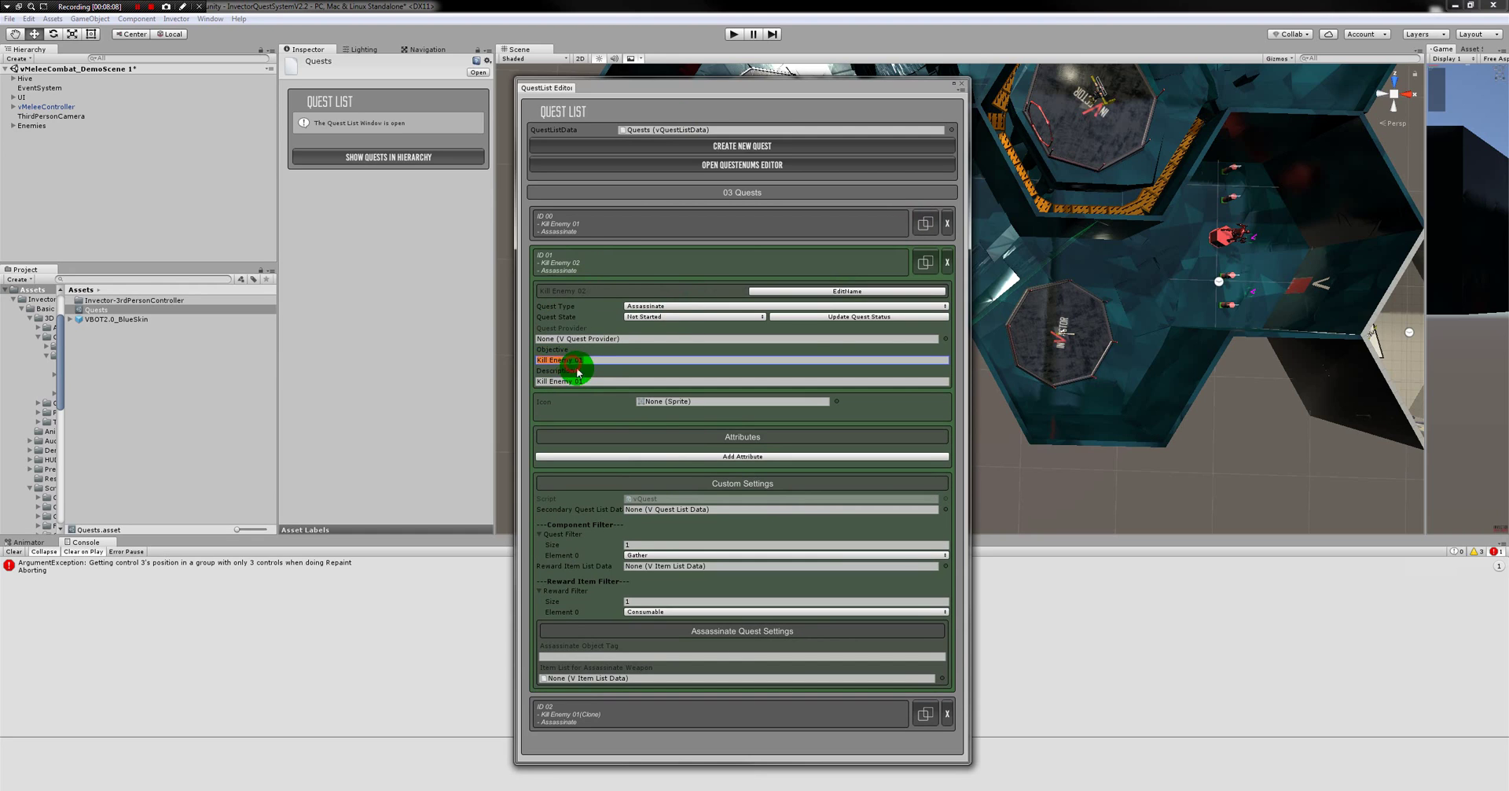
pyautogui.click(572, 380)
pyautogui.write('Kill Enemy 02')
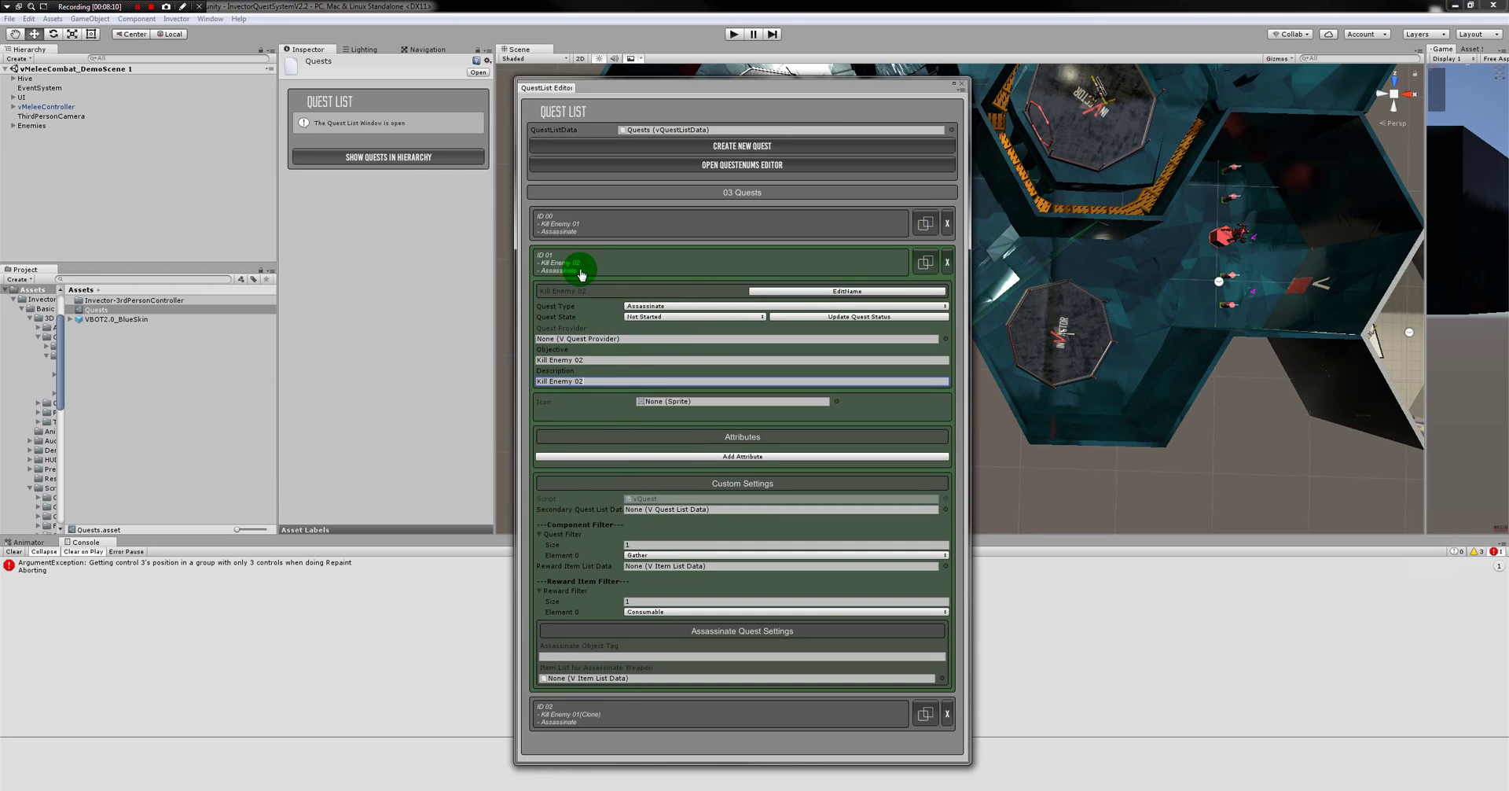
pyautogui.click(586, 271)
# Enter "Kill Enemy 03" as the new name for the second duplicated quest
pyautogui.click(612, 304)
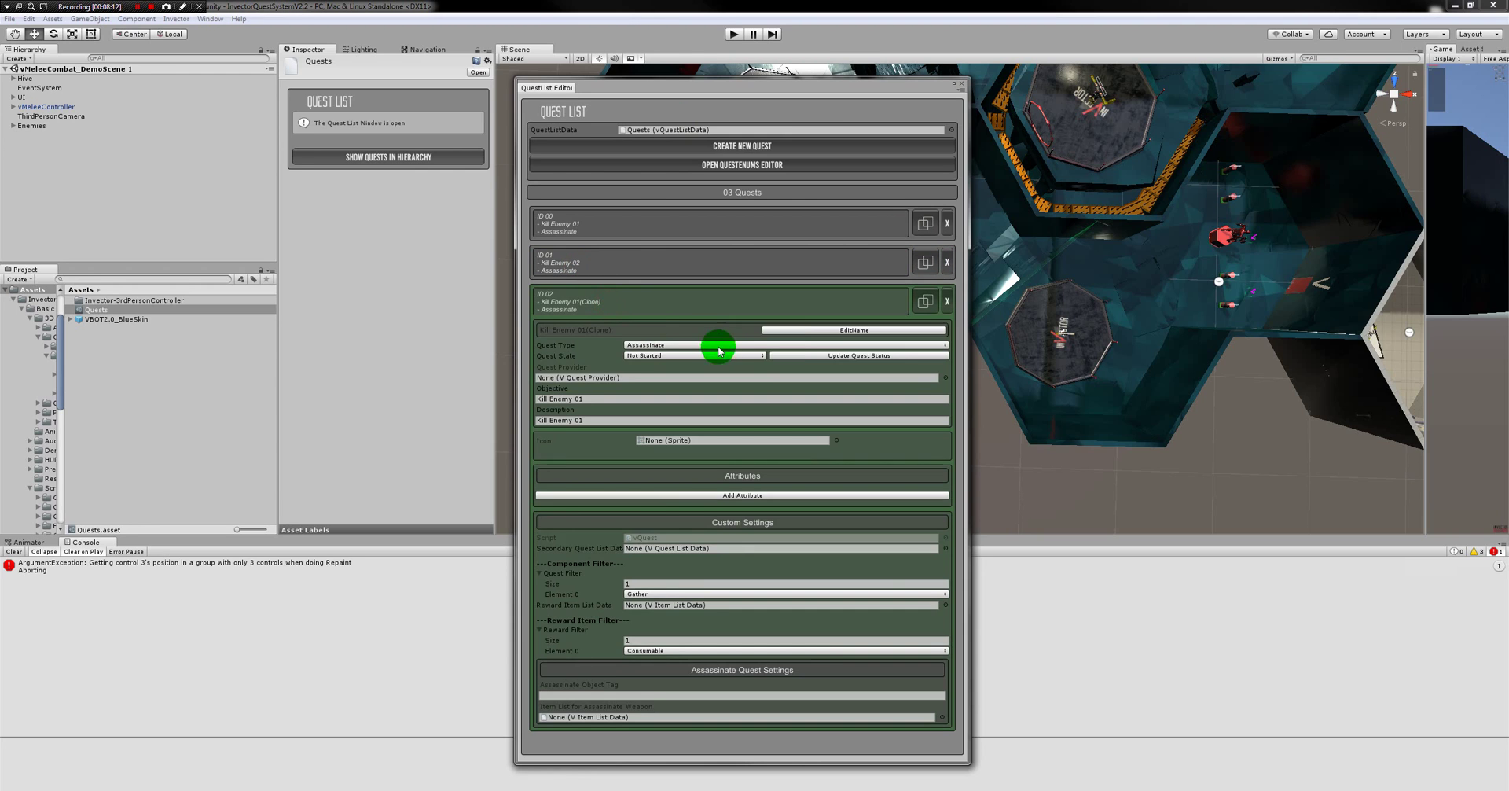
pyautogui.click(798, 331)
pyautogui.click(686, 343)
pyautogui.press('BackSpace')
pyautogui.press('BackSpace')
pyautogui.press('BackSpace')
pyautogui.press('BackSpace')
pyautogui.press('BackSpace')
pyautogui.press('BackSpace')
pyautogui.press('BackSpace')
pyautogui.press('BackSpace')
pyautogui.press('BackSpace')
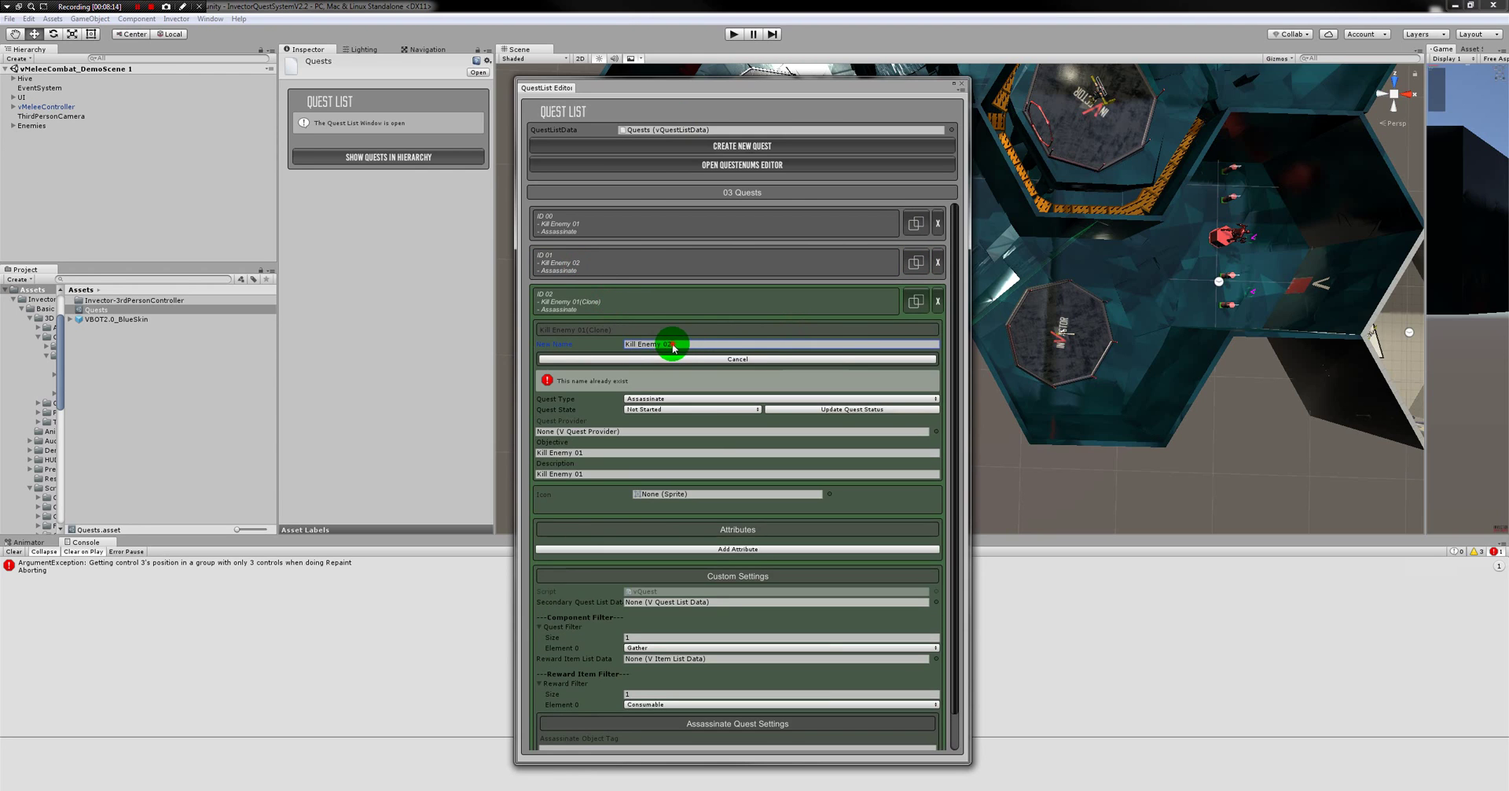
pyautogui.write('04')
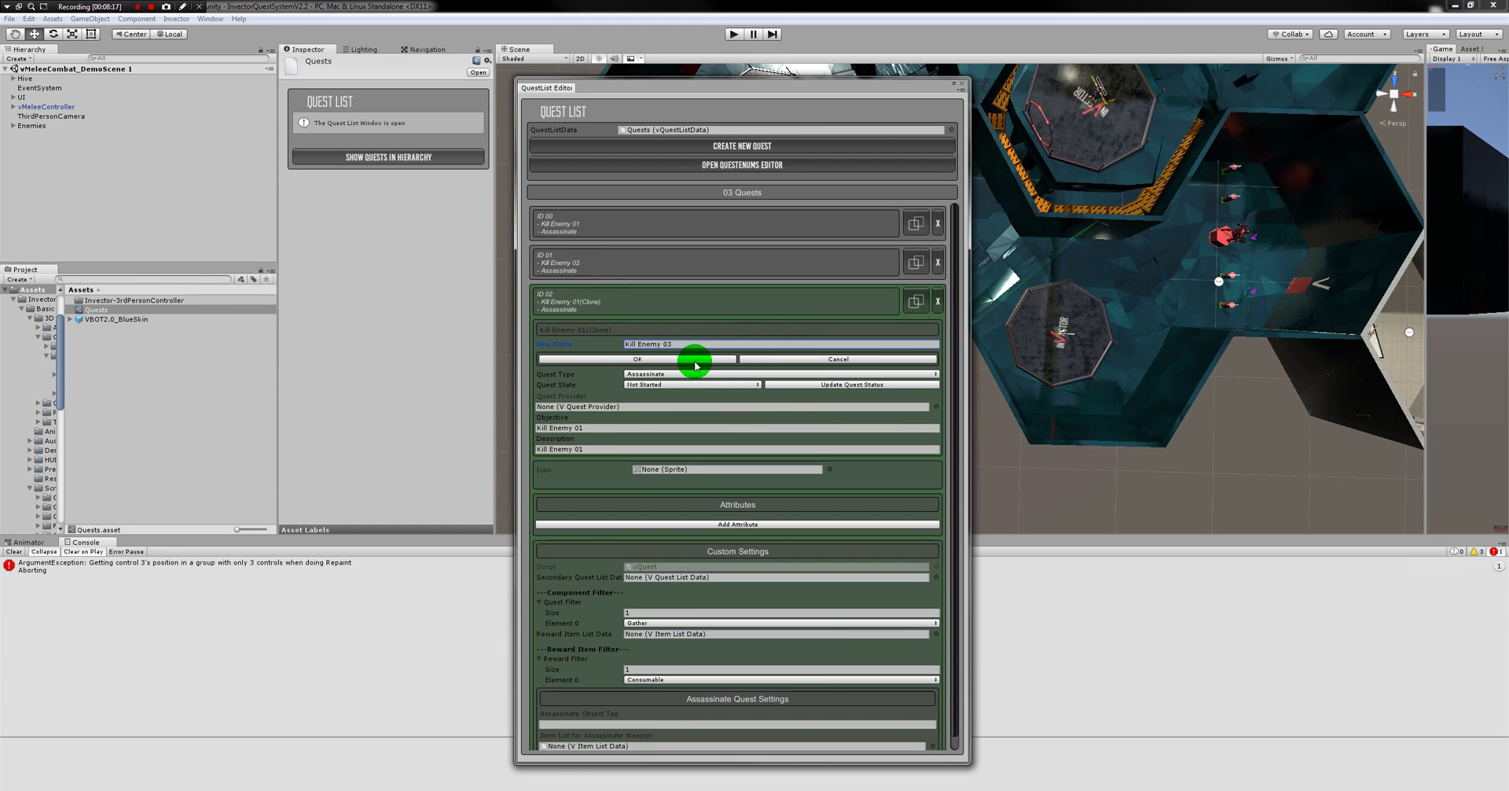
# Set the second duplicate's objective and description to "Kill Enemy 03" and apply its new name
pyautogui.click(593, 428)
pyautogui.write('Kill Enemy 03')
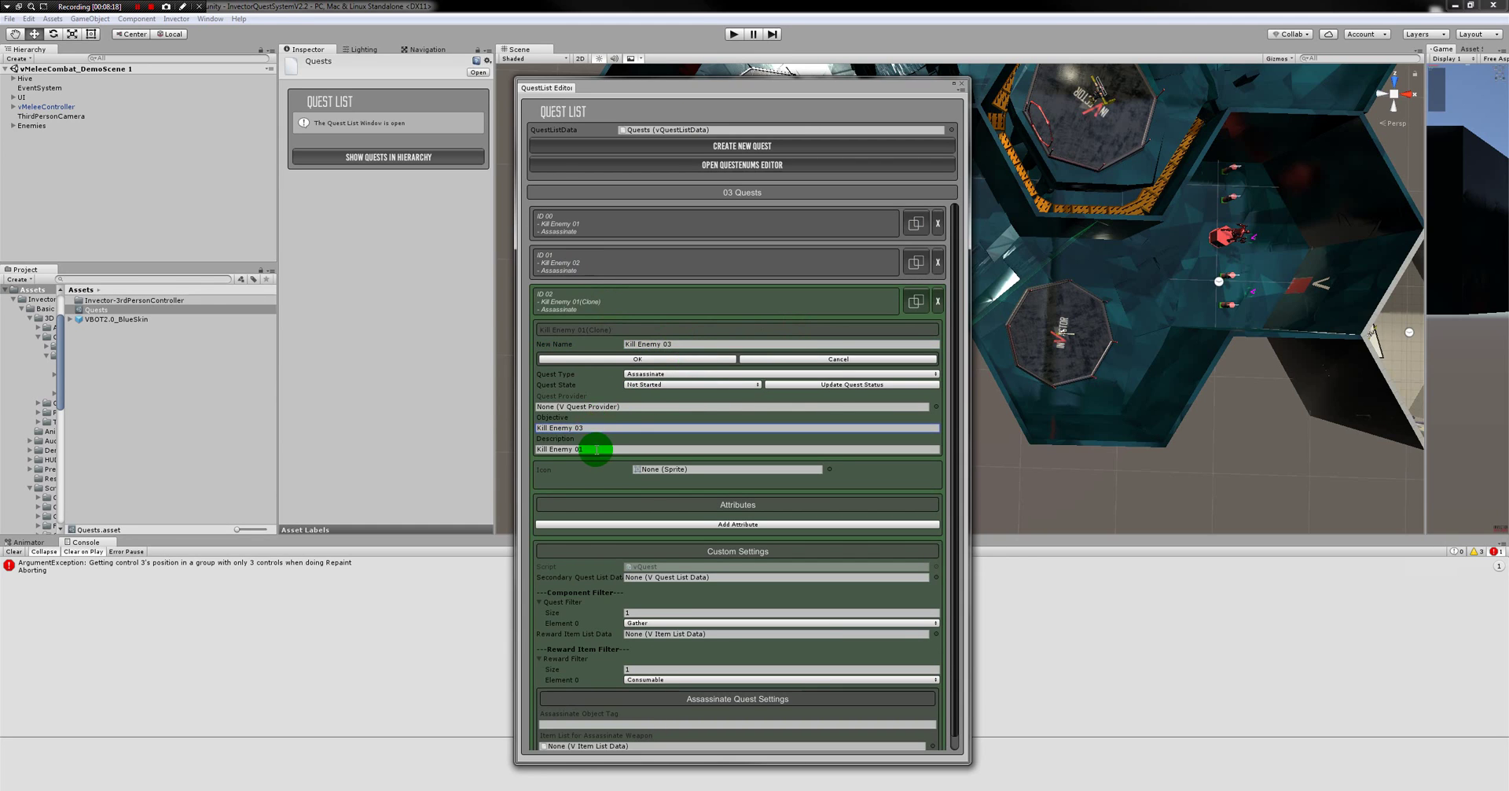
pyautogui.click(593, 448)
pyautogui.write('Kill Enemy 03')
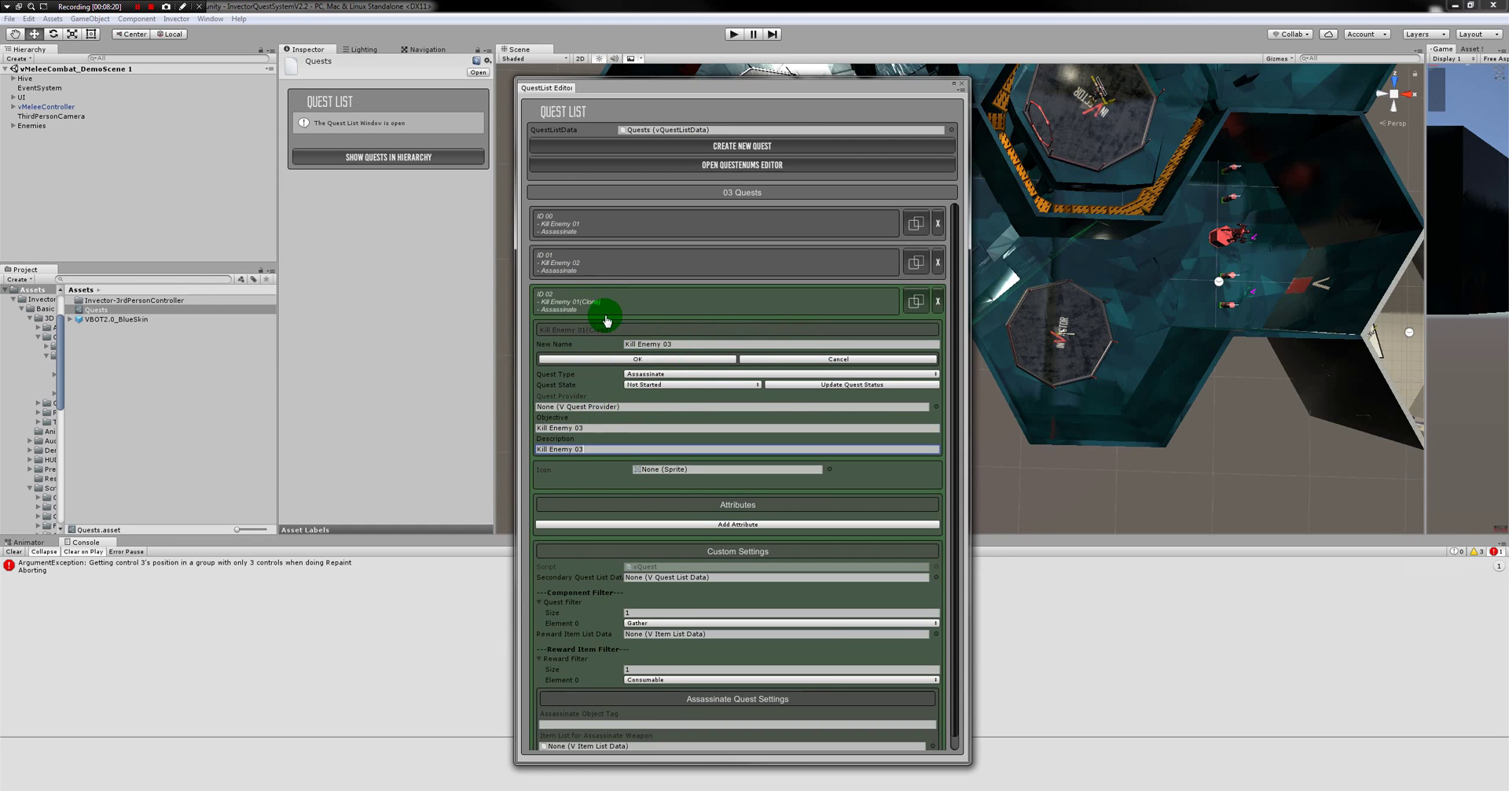
pyautogui.click(645, 360)
pyautogui.click(609, 305)
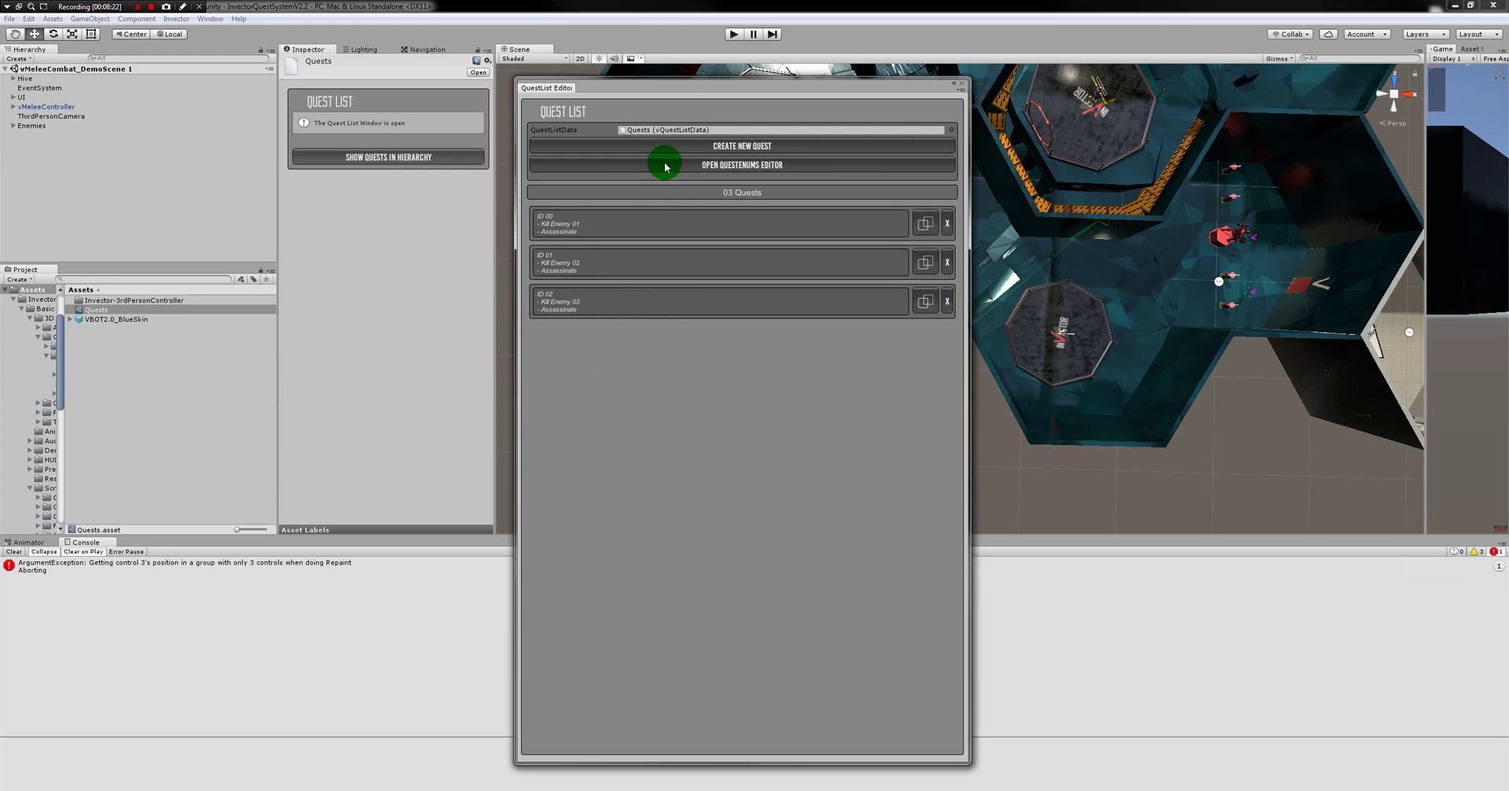
# Start a new Gather quest with the name and objective "Collect Sprite" and the description "Collect Sprite0"
pyautogui.click(612, 146)
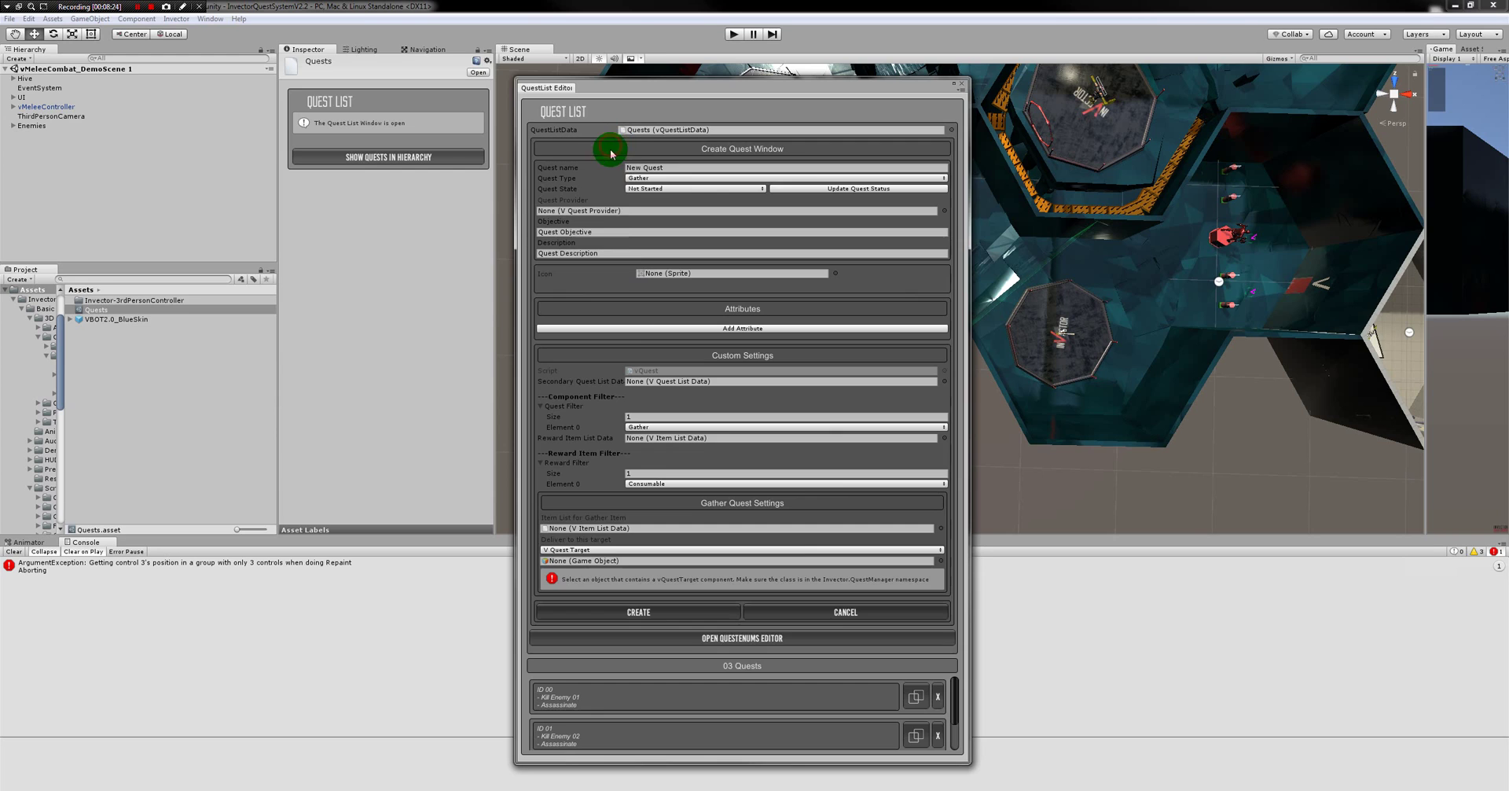
pyautogui.click(629, 168)
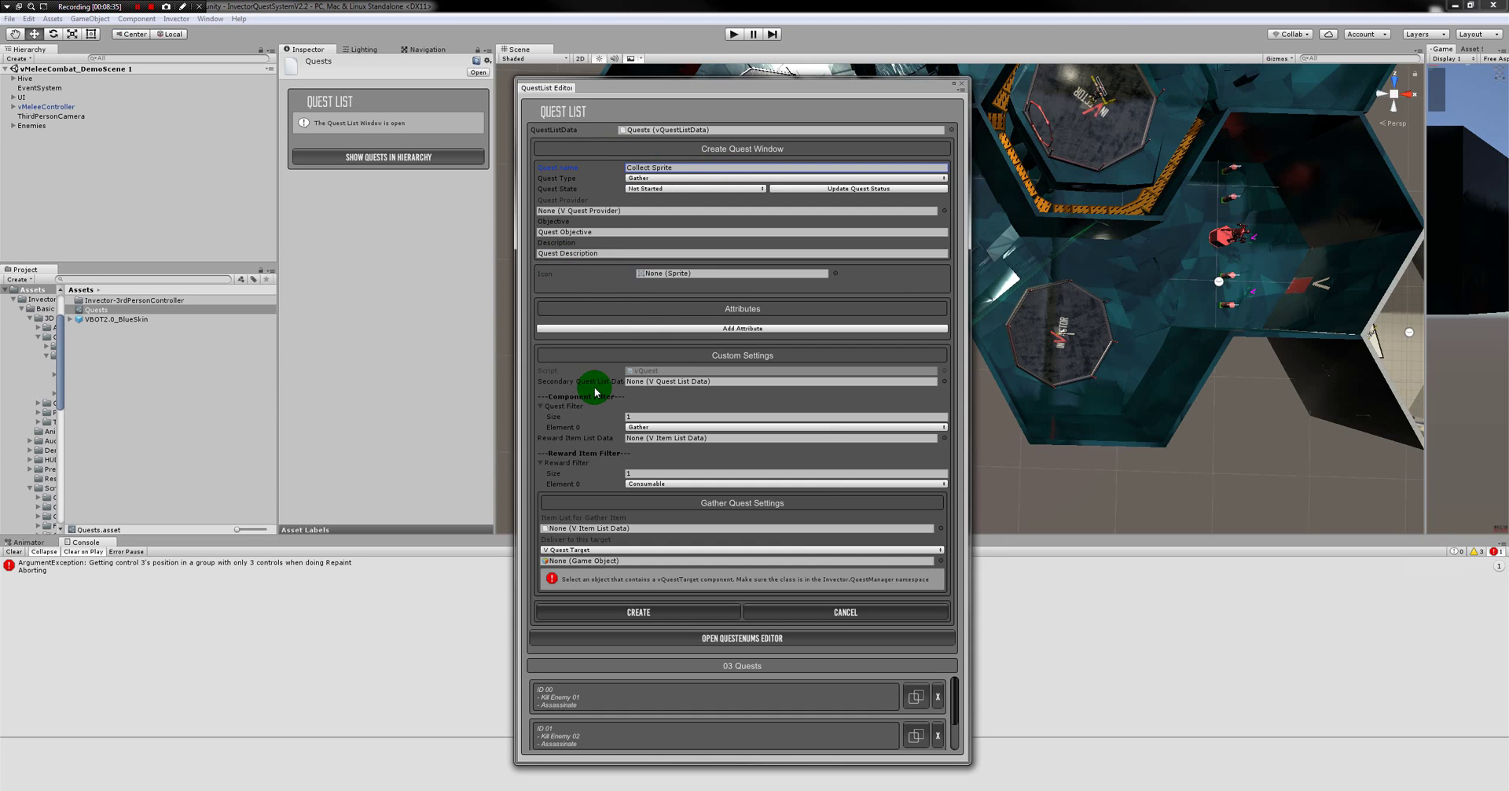
pyautogui.click(673, 168)
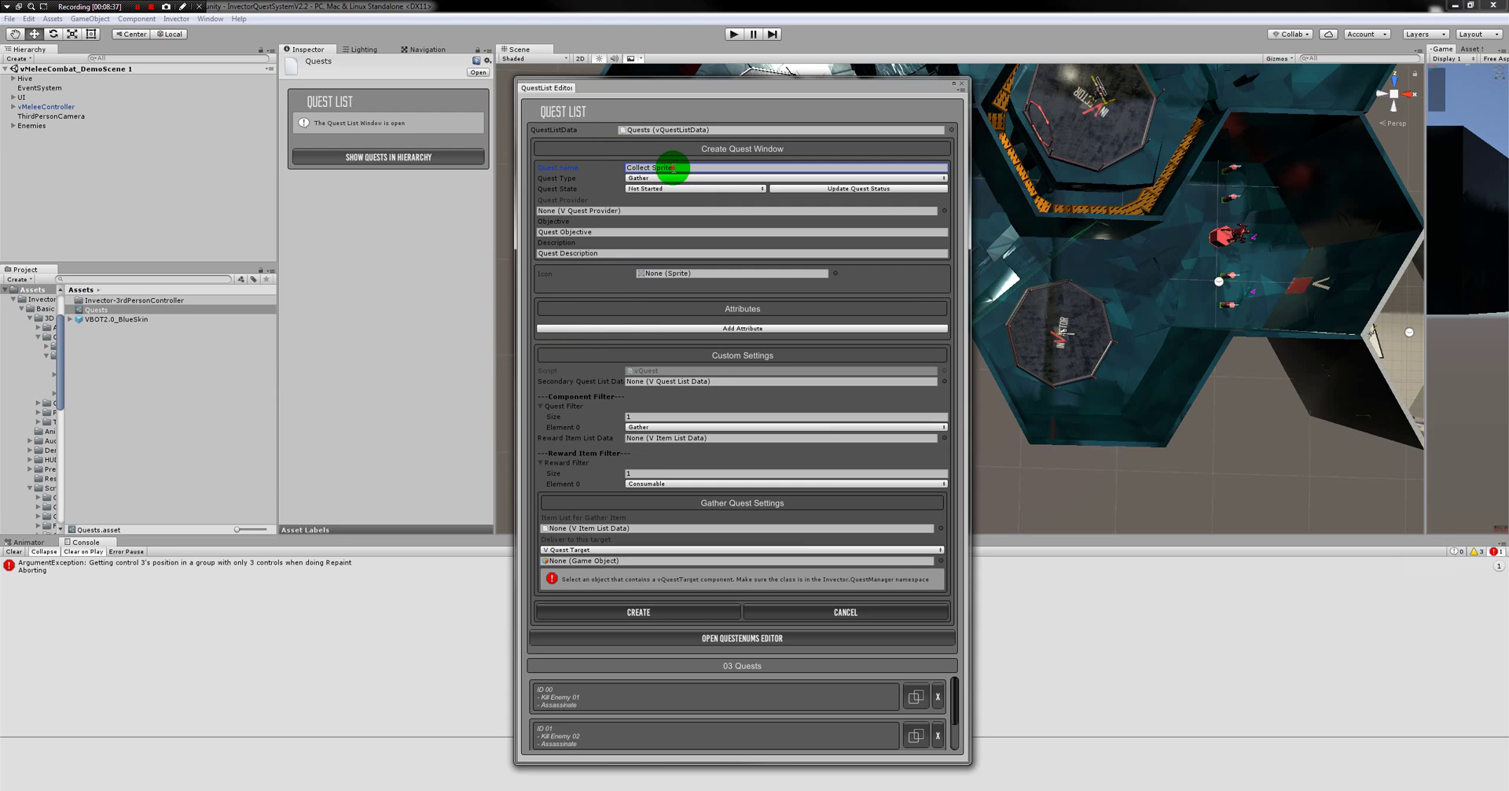
pyautogui.click(591, 232)
pyautogui.write('Collect Sprite')
pyautogui.click(578, 253)
pyautogui.write('Collect Sprite')
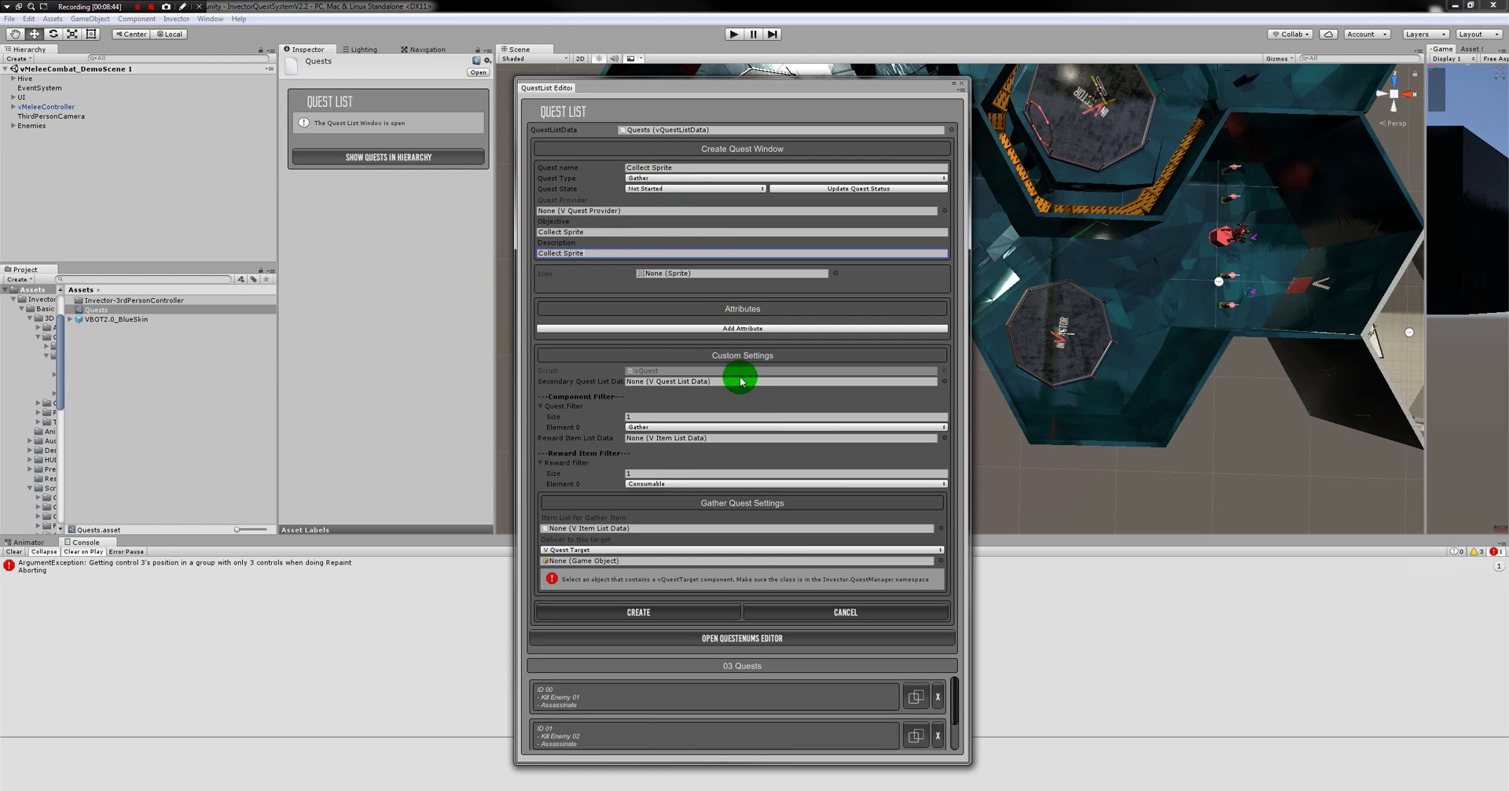
pyautogui.write('0')
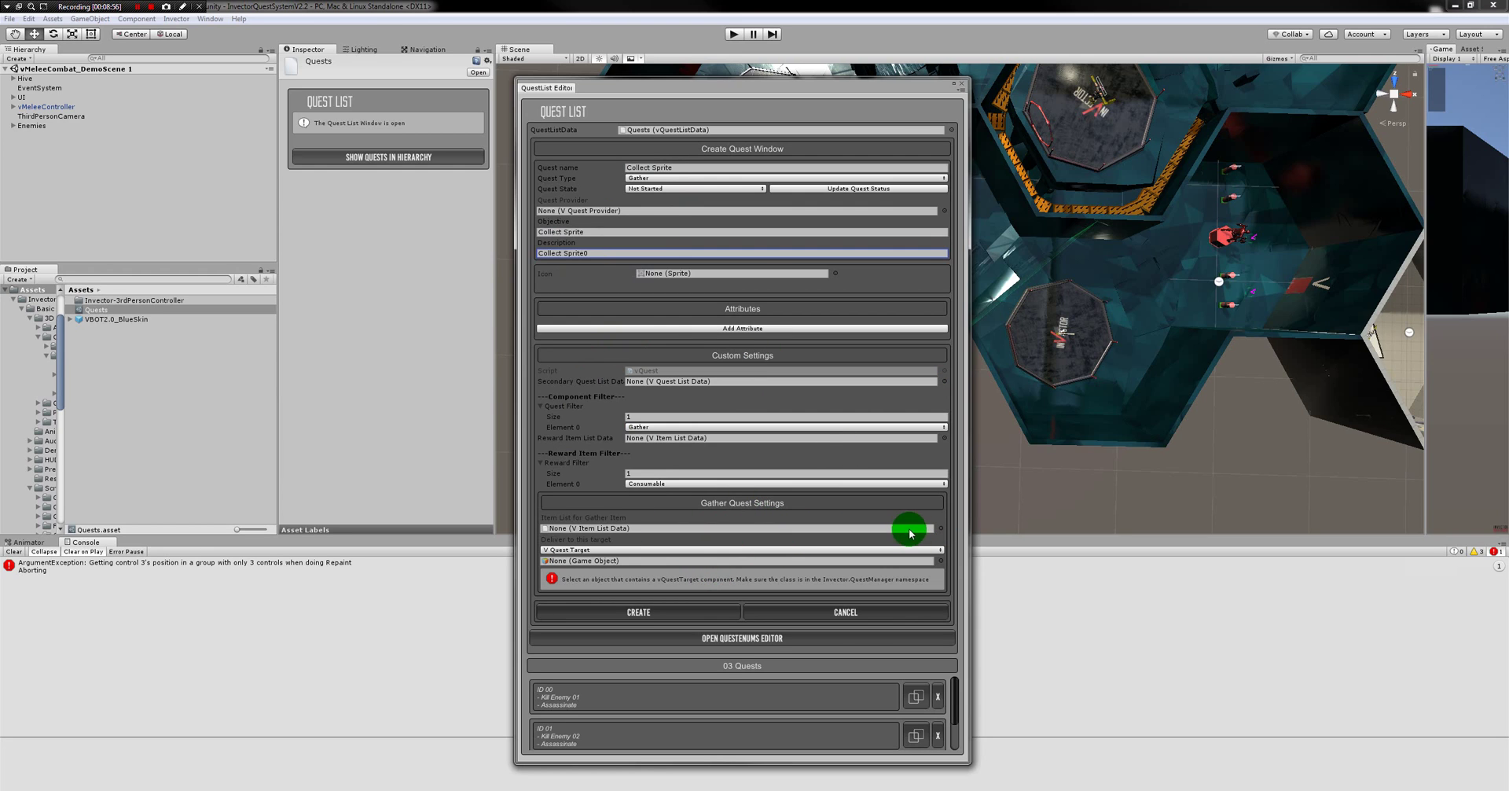
# Assign the Invector ItemManager's vMelee_ItemListData as the quest's gather item list and choose Sprite as the item to gather
pyautogui.click(941, 528)
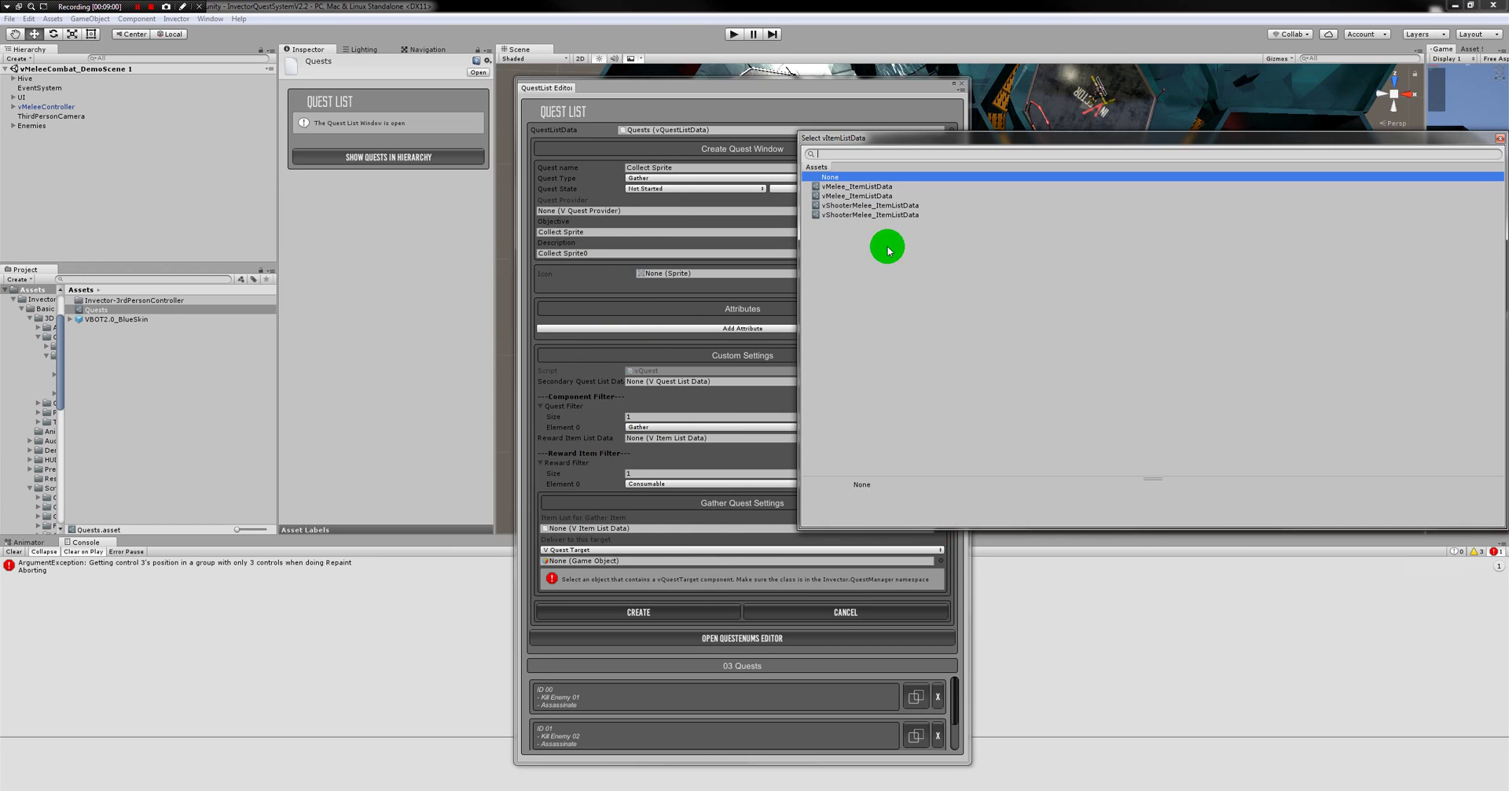
pyautogui.click(867, 197)
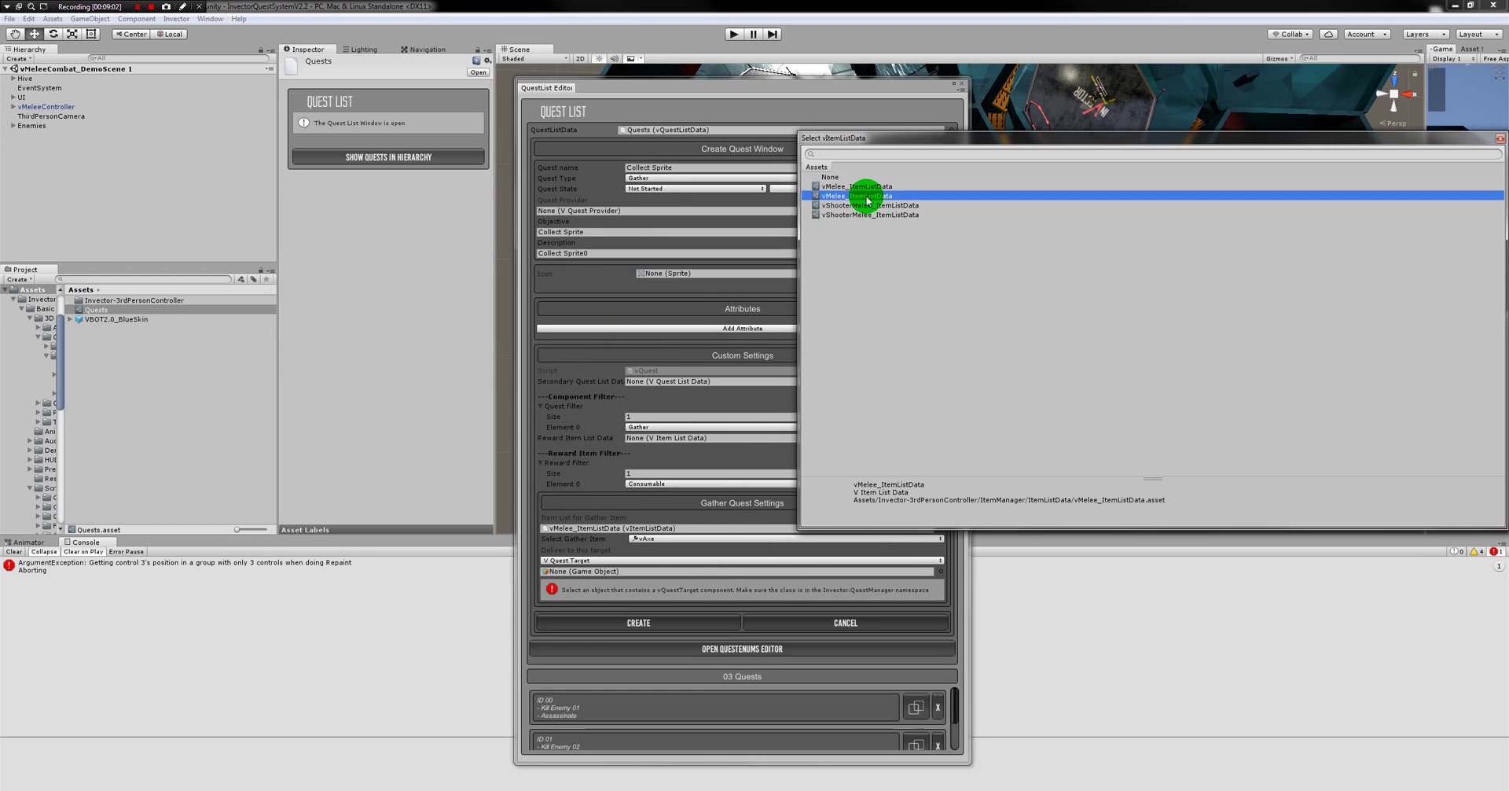
pyautogui.click(867, 202)
pyautogui.click(641, 539)
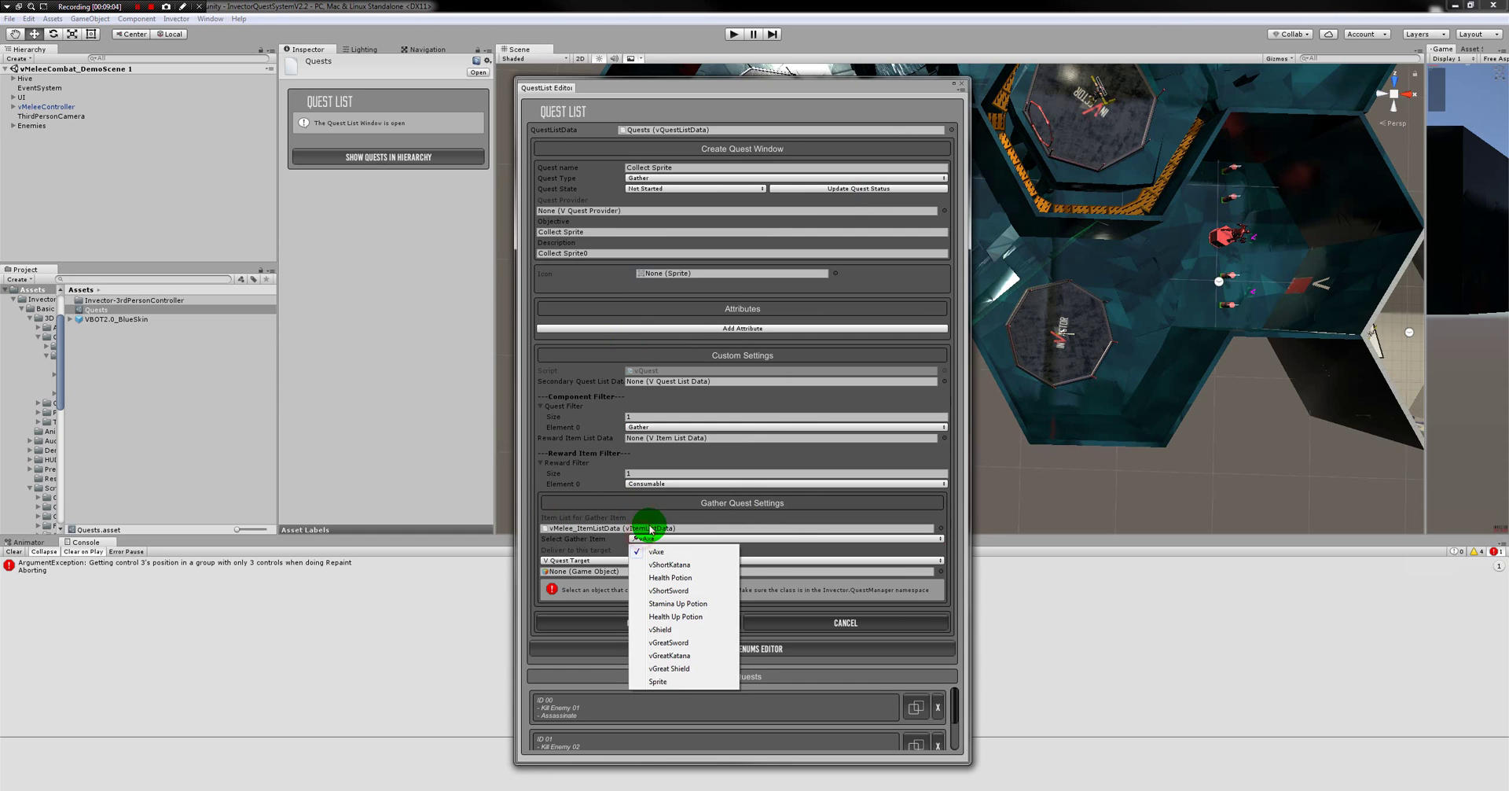
pyautogui.click(664, 682)
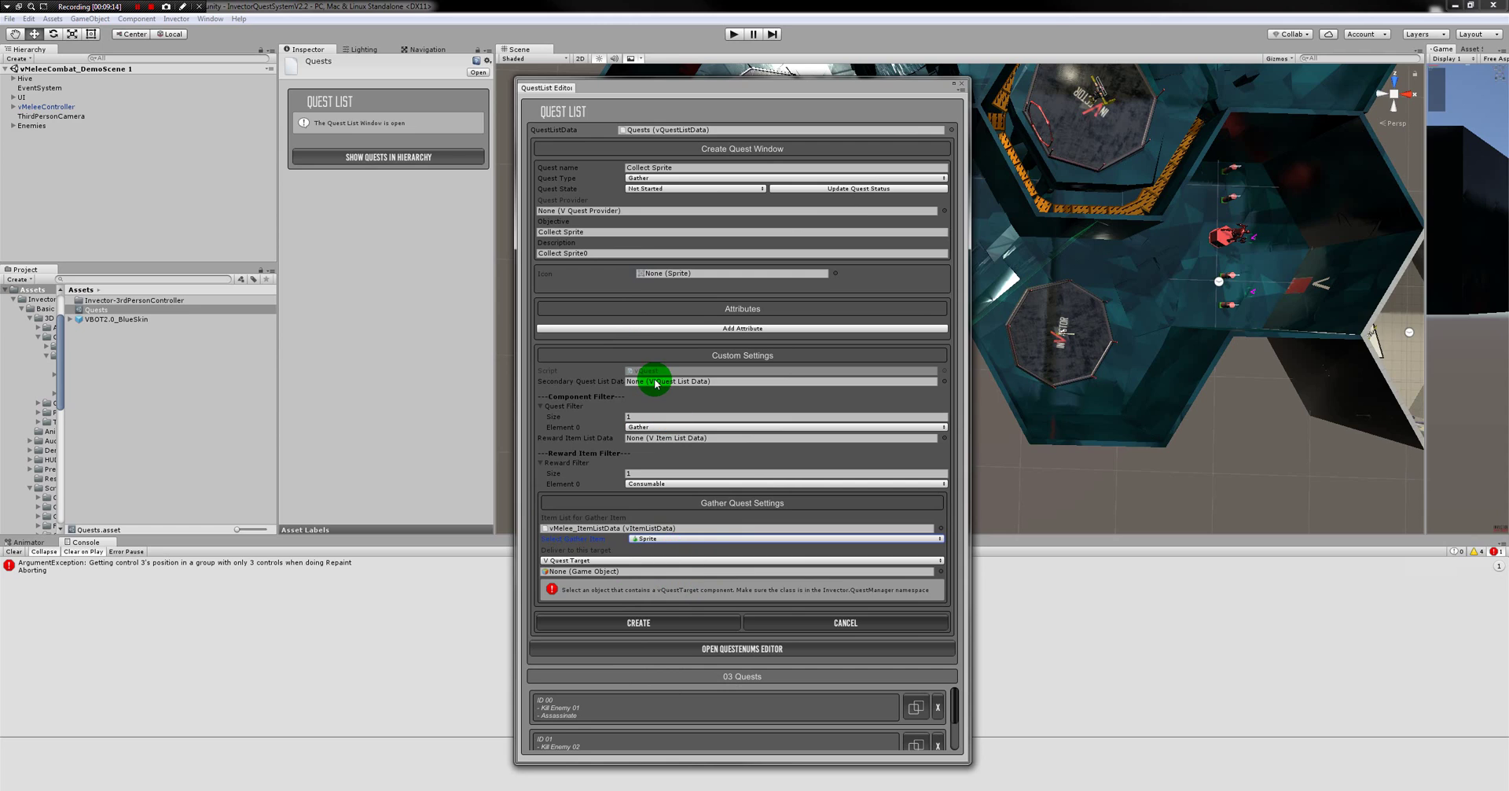
# Correct the gather quest's description to "Collect Sprite" and add a Quest Amount attribute with the value 2
pyautogui.click(596, 252)
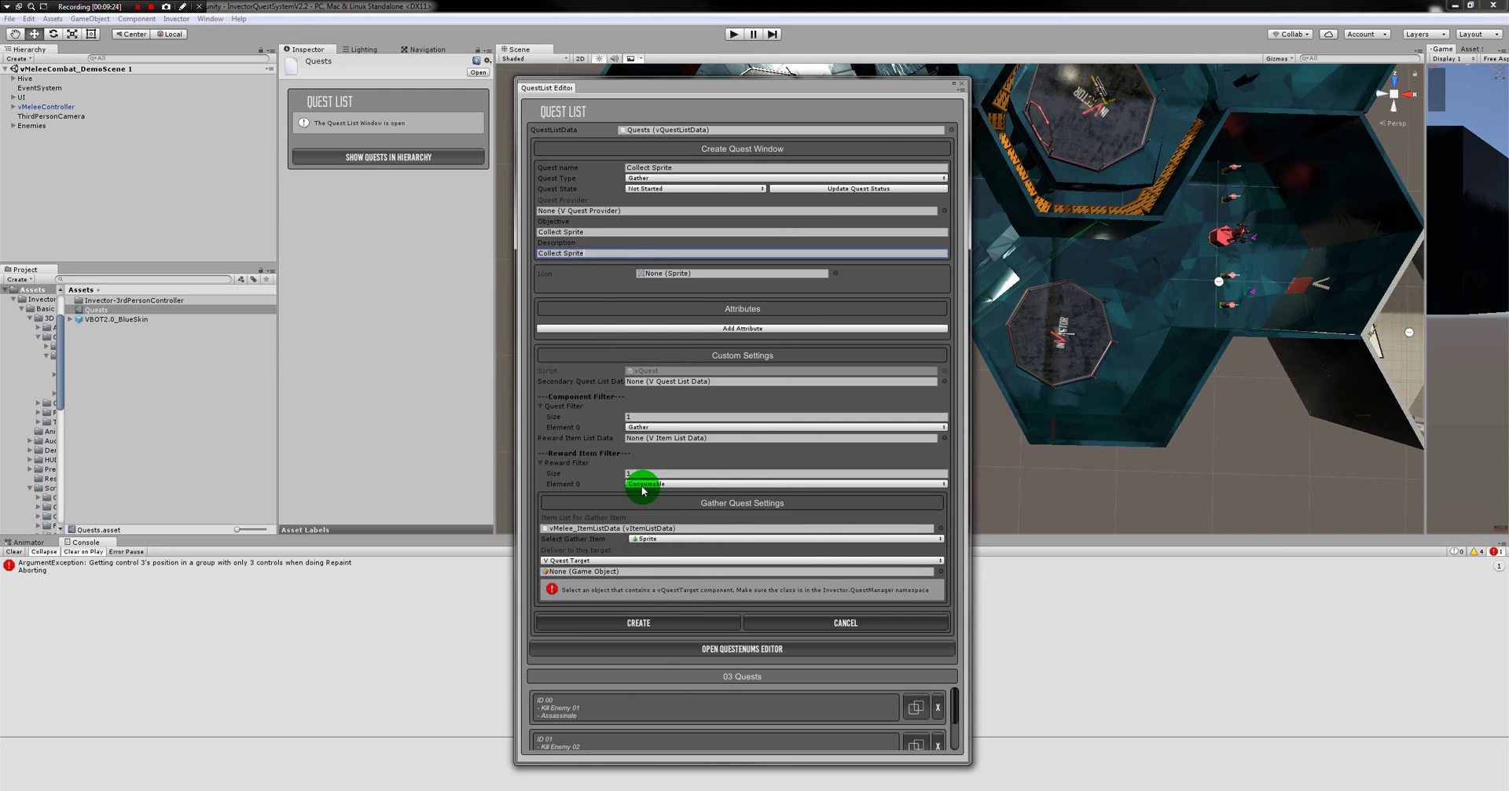
pyautogui.click(678, 330)
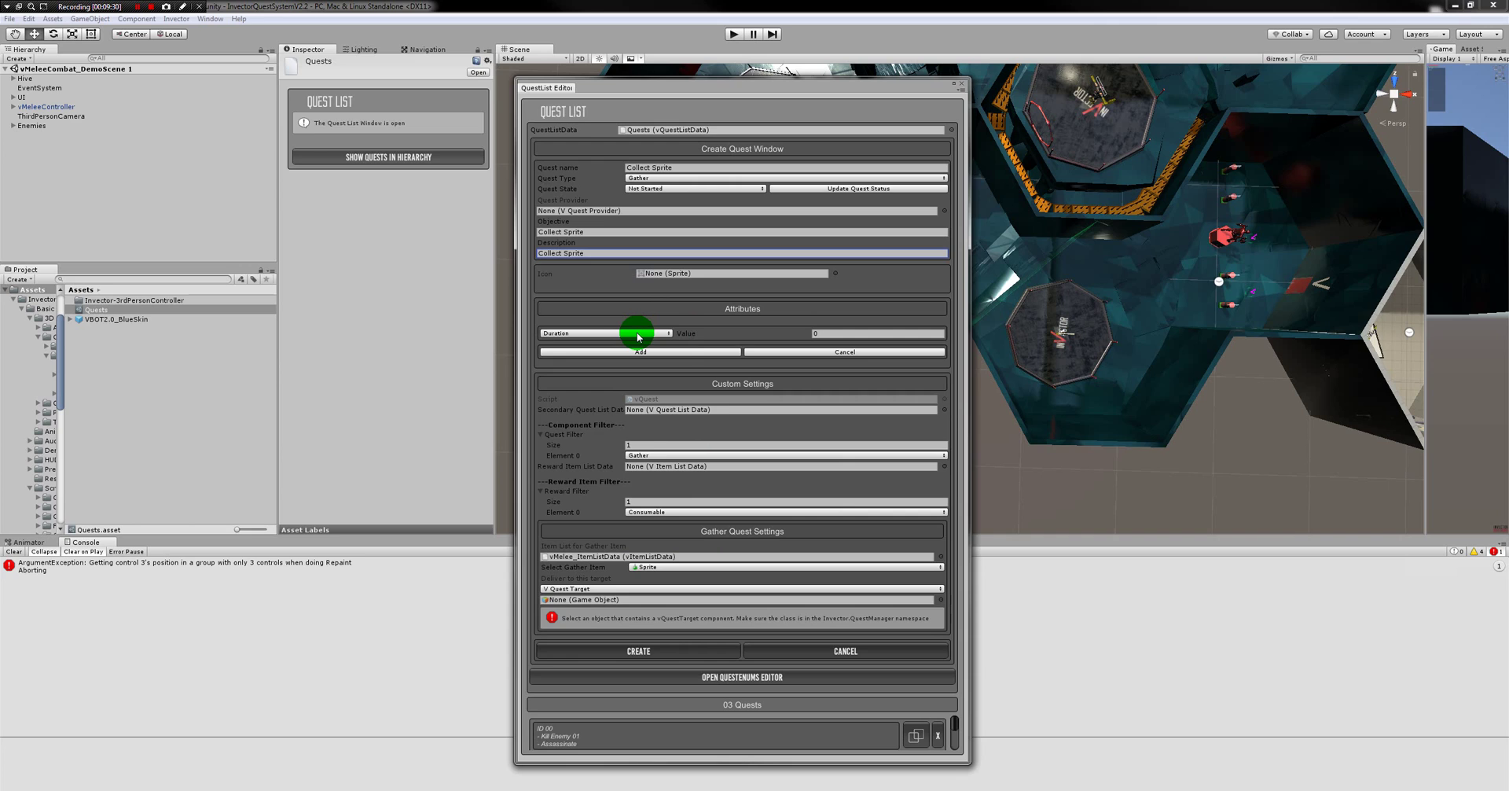
pyautogui.click(638, 334)
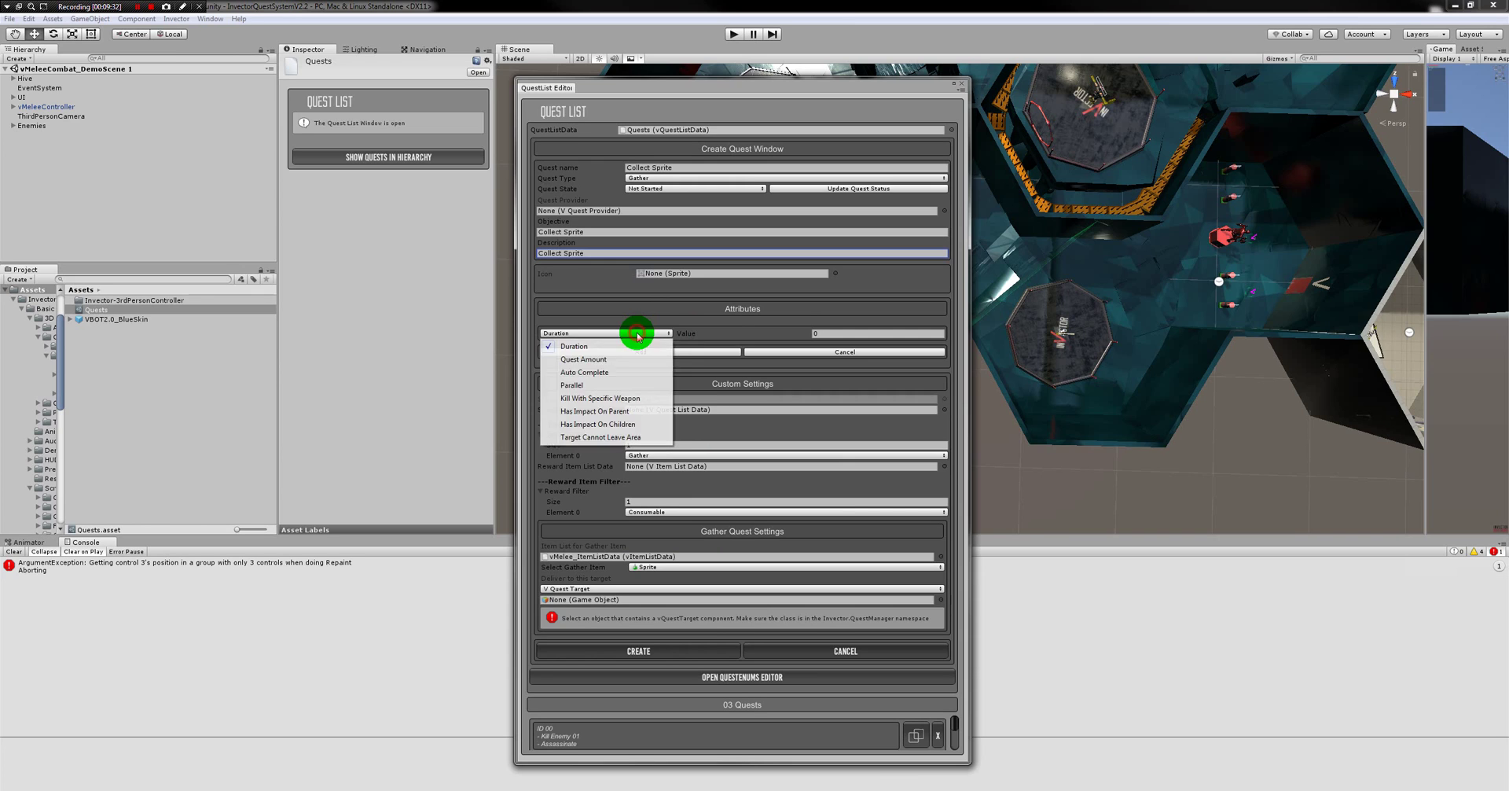
pyautogui.click(591, 354)
pyautogui.click(603, 353)
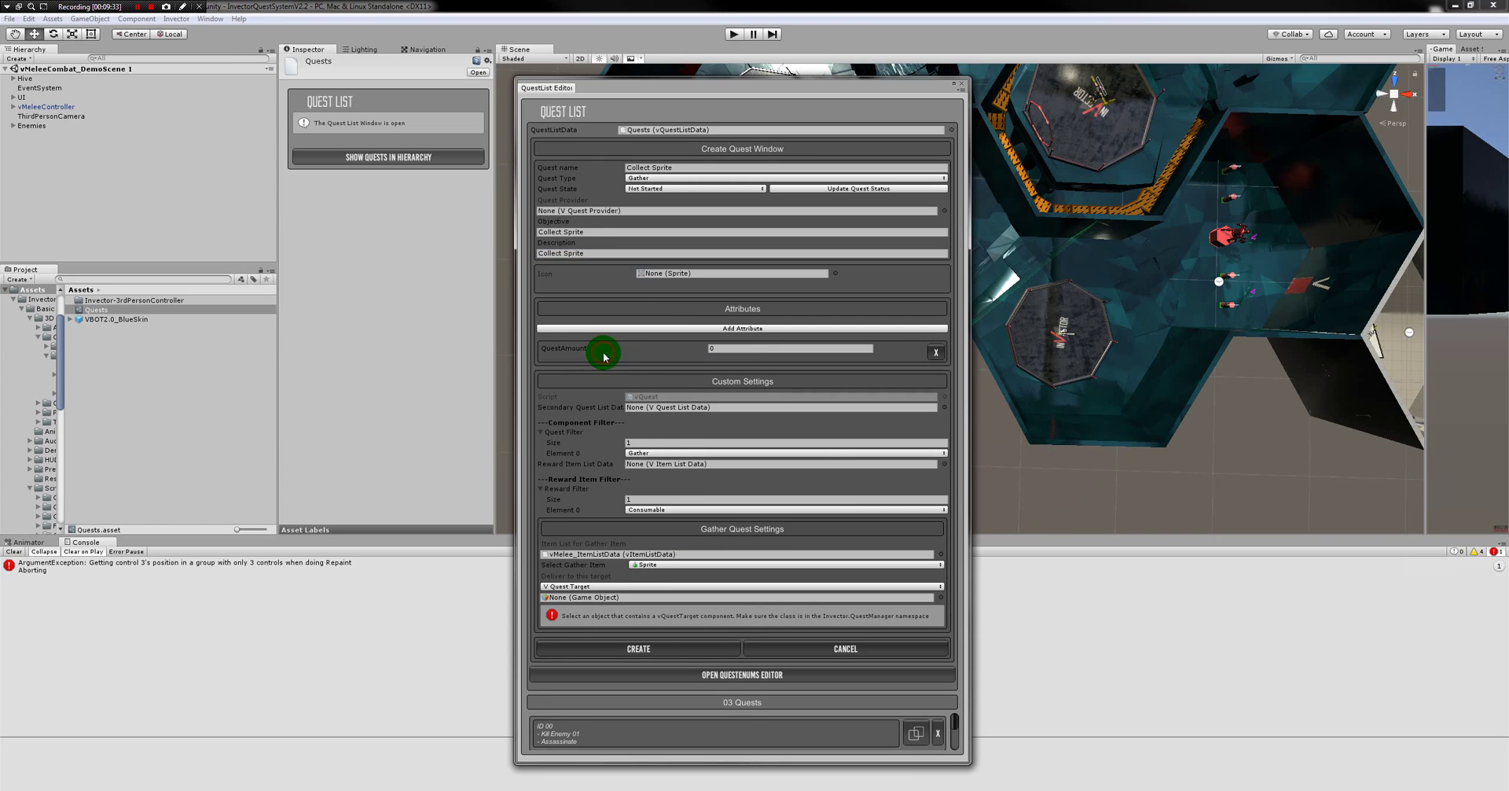
pyautogui.click(712, 349)
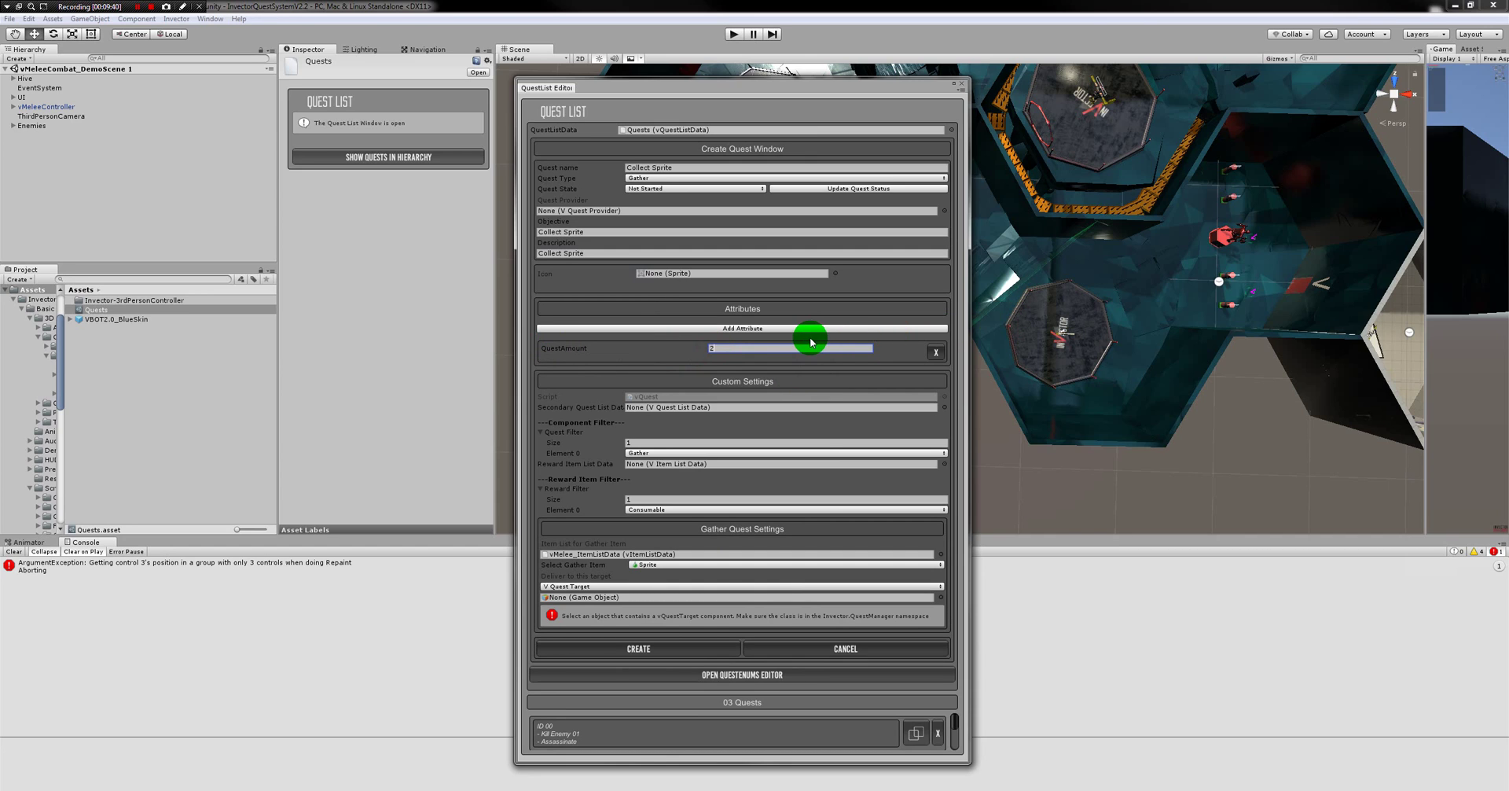
# Add an enabled Parallel attribute to the Collect Sprite quest
pyautogui.keyDown('alt'); pyautogui.moveTo(1037, 330); pyautogui.dragTo(735, 320); pyautogui.keyUp('alt')
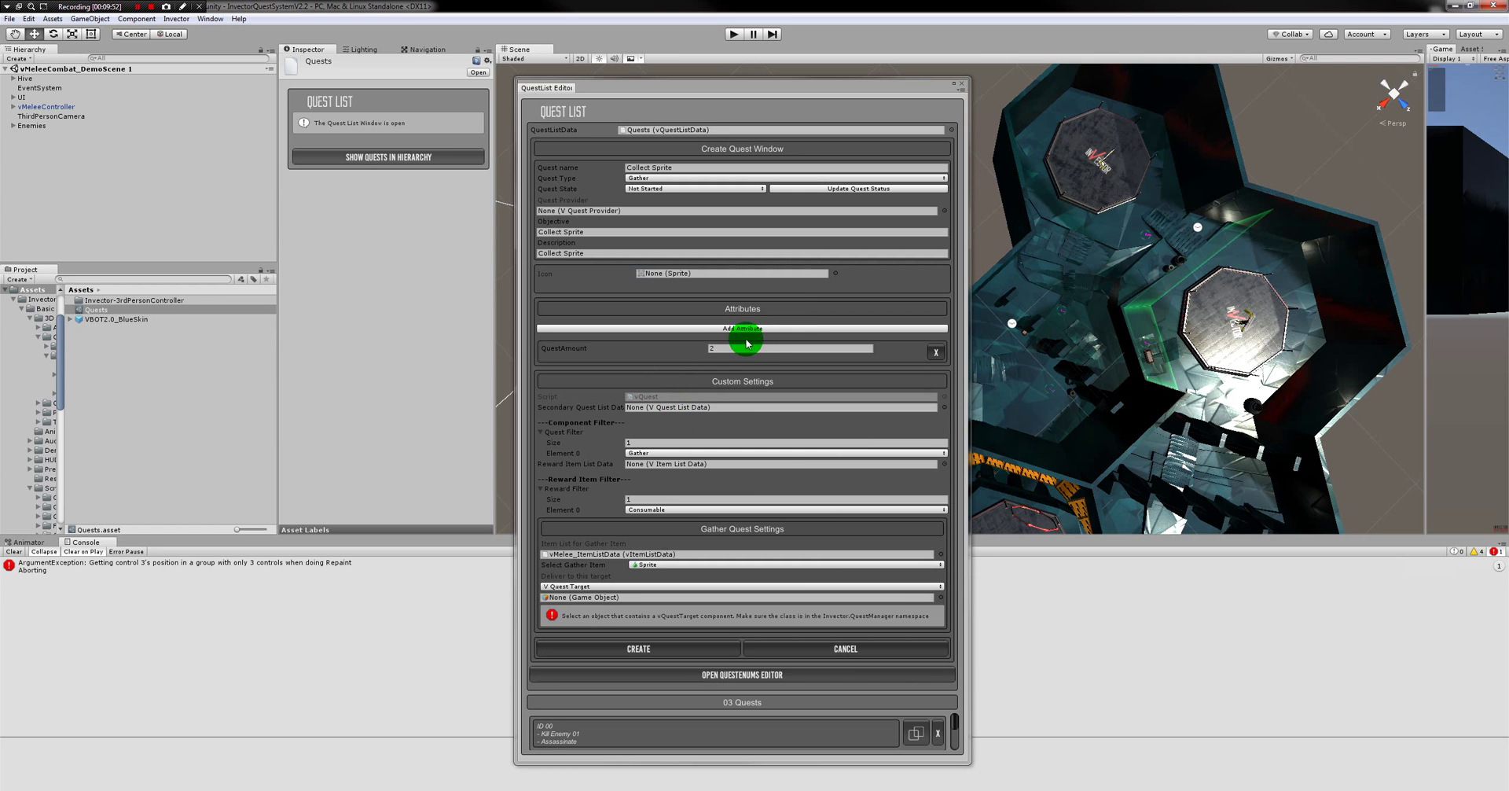
pyautogui.keyDown('alt'); pyautogui.moveTo(1083, 330); pyautogui.dragTo(987, 320); pyautogui.keyUp('alt')
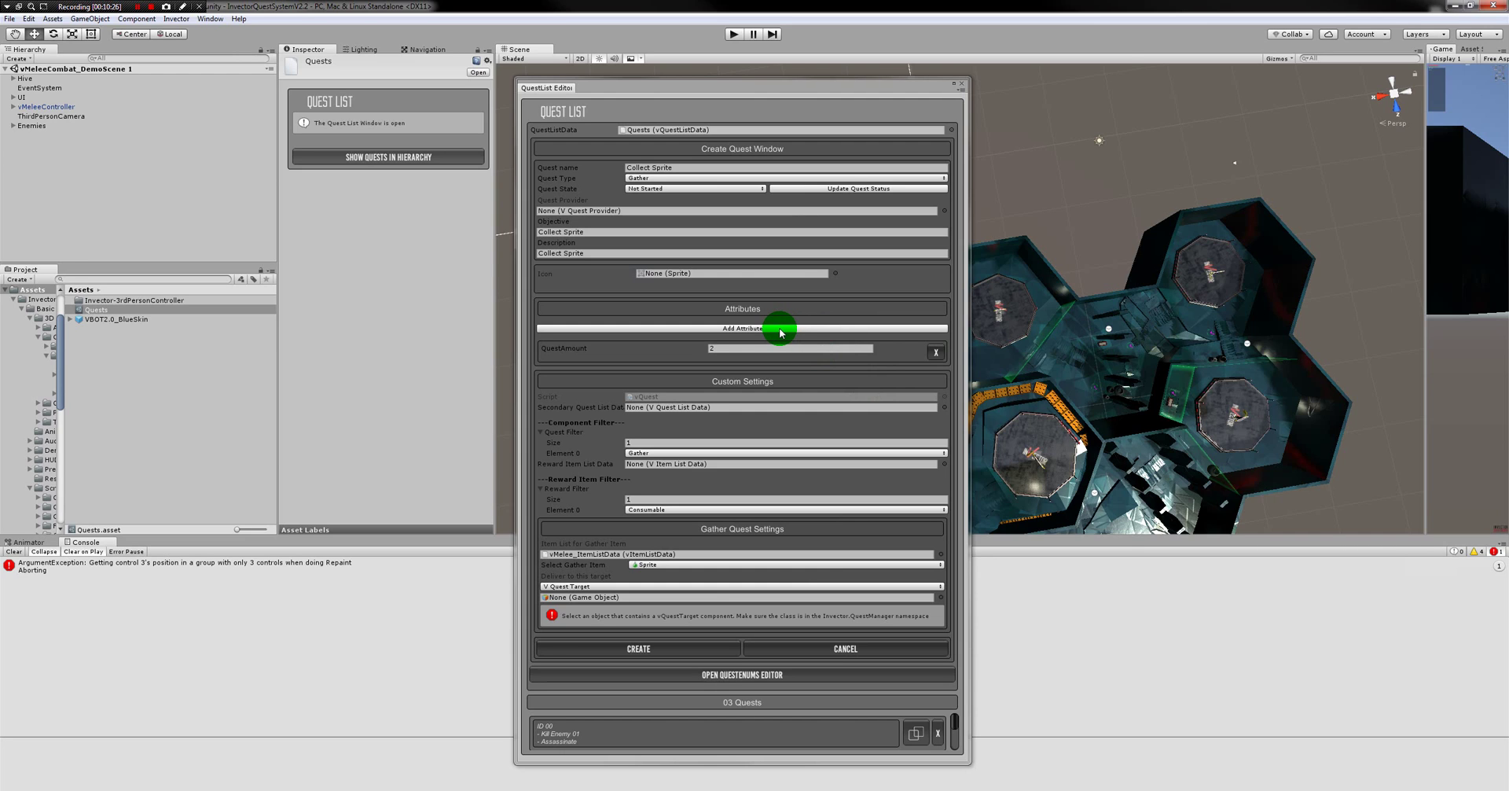
pyautogui.click(715, 329)
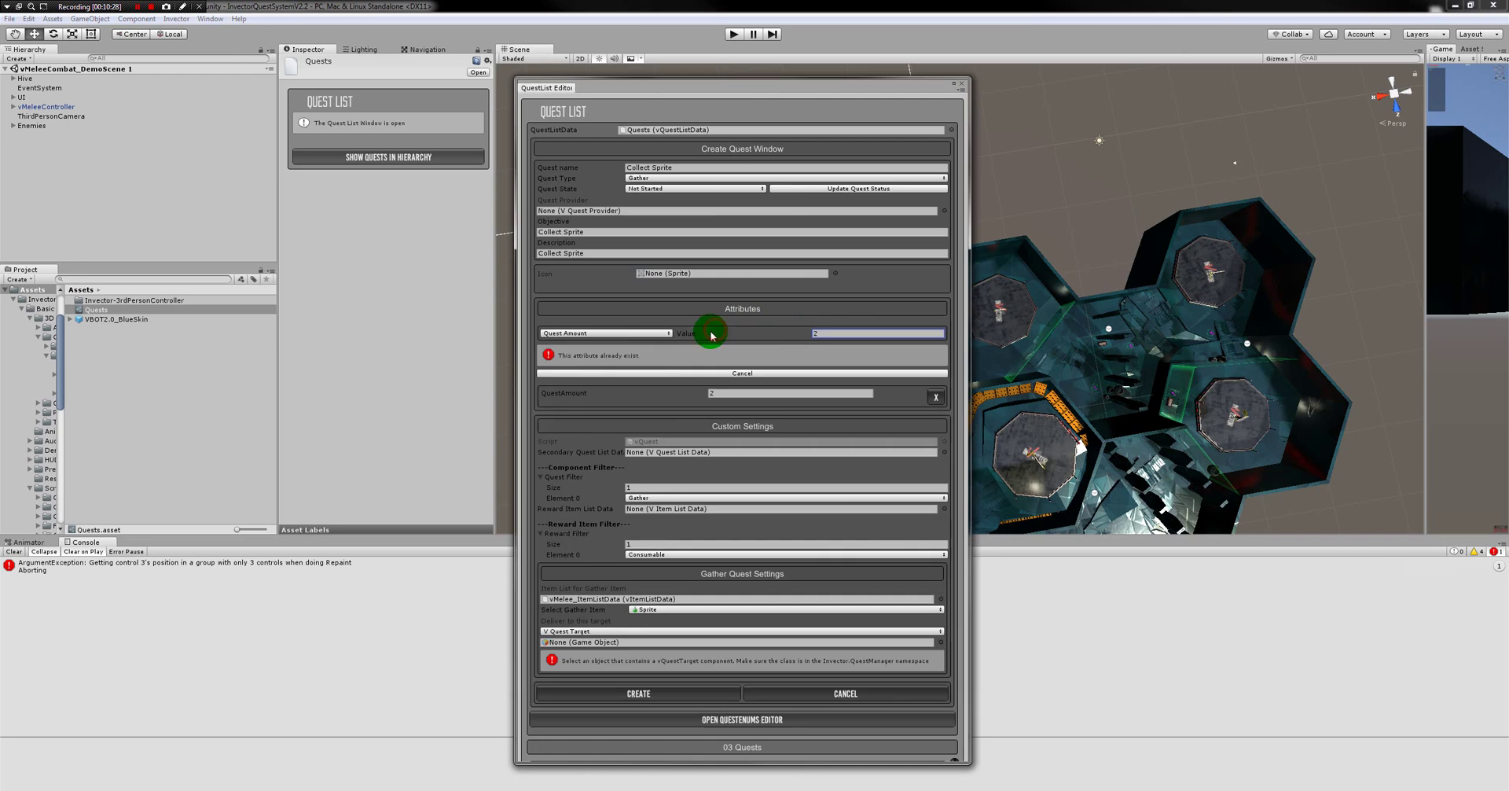
pyautogui.click(618, 339)
pyautogui.click(594, 380)
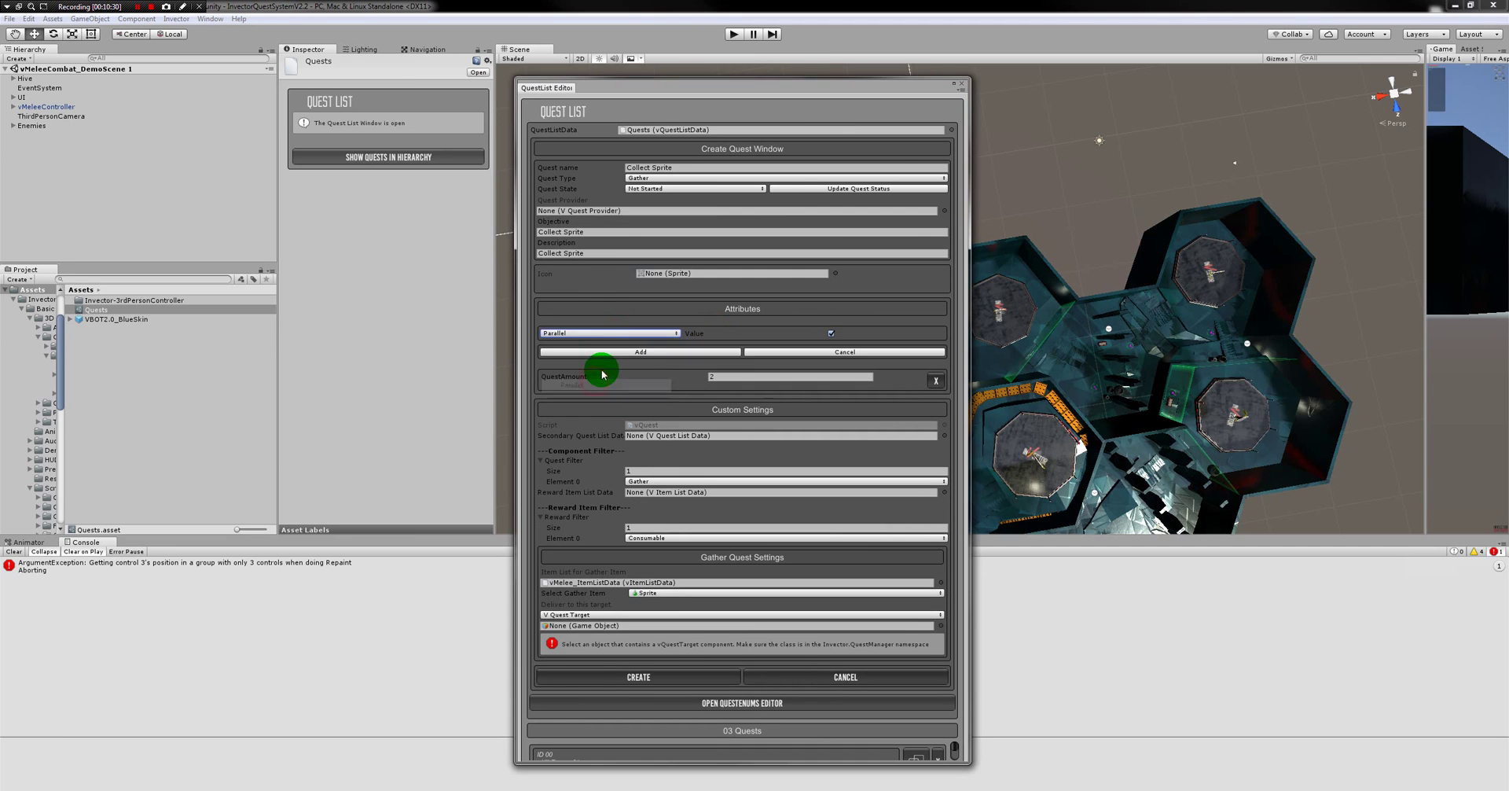
pyautogui.click(612, 355)
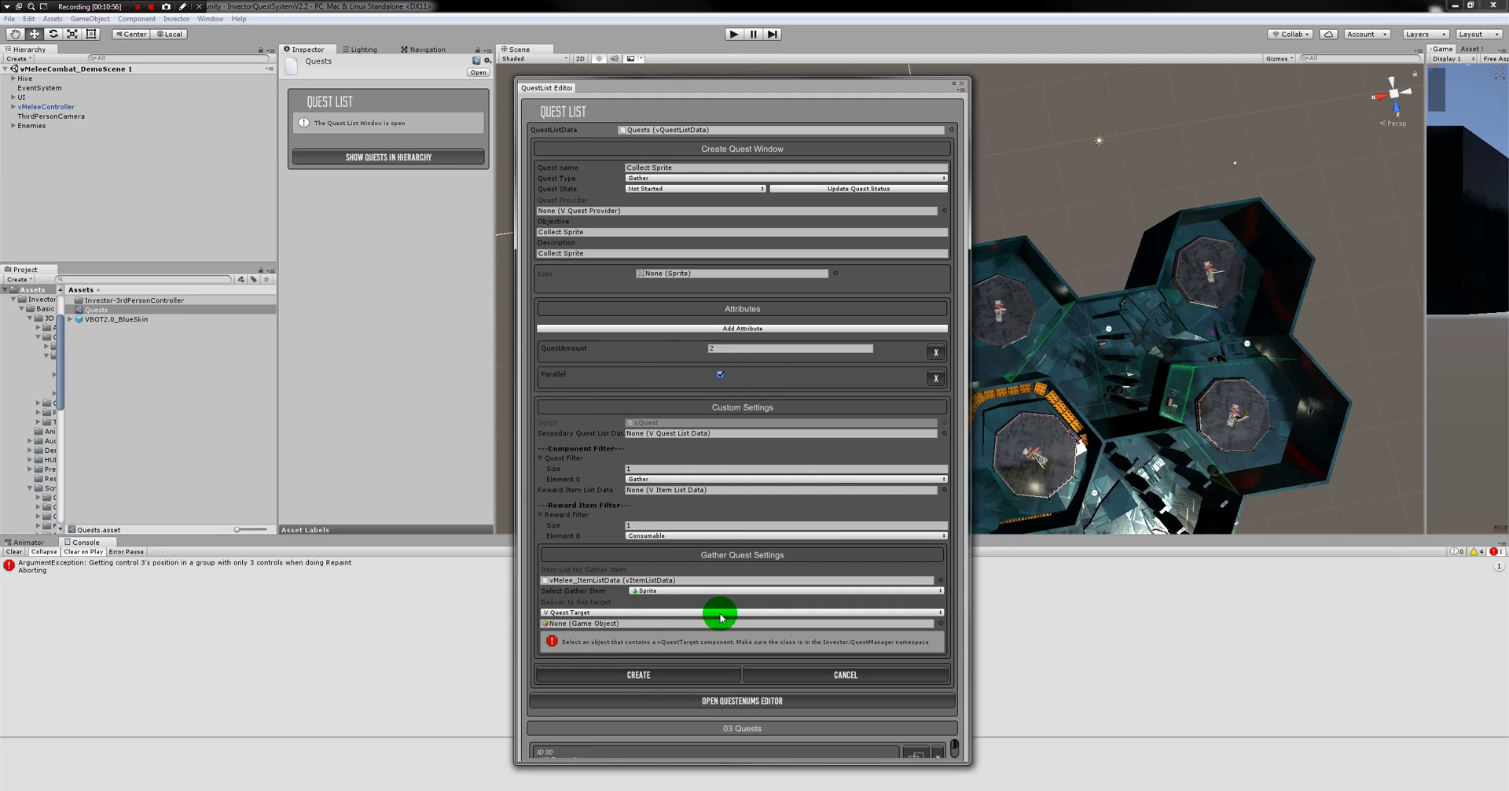
pyautogui.click(617, 612)
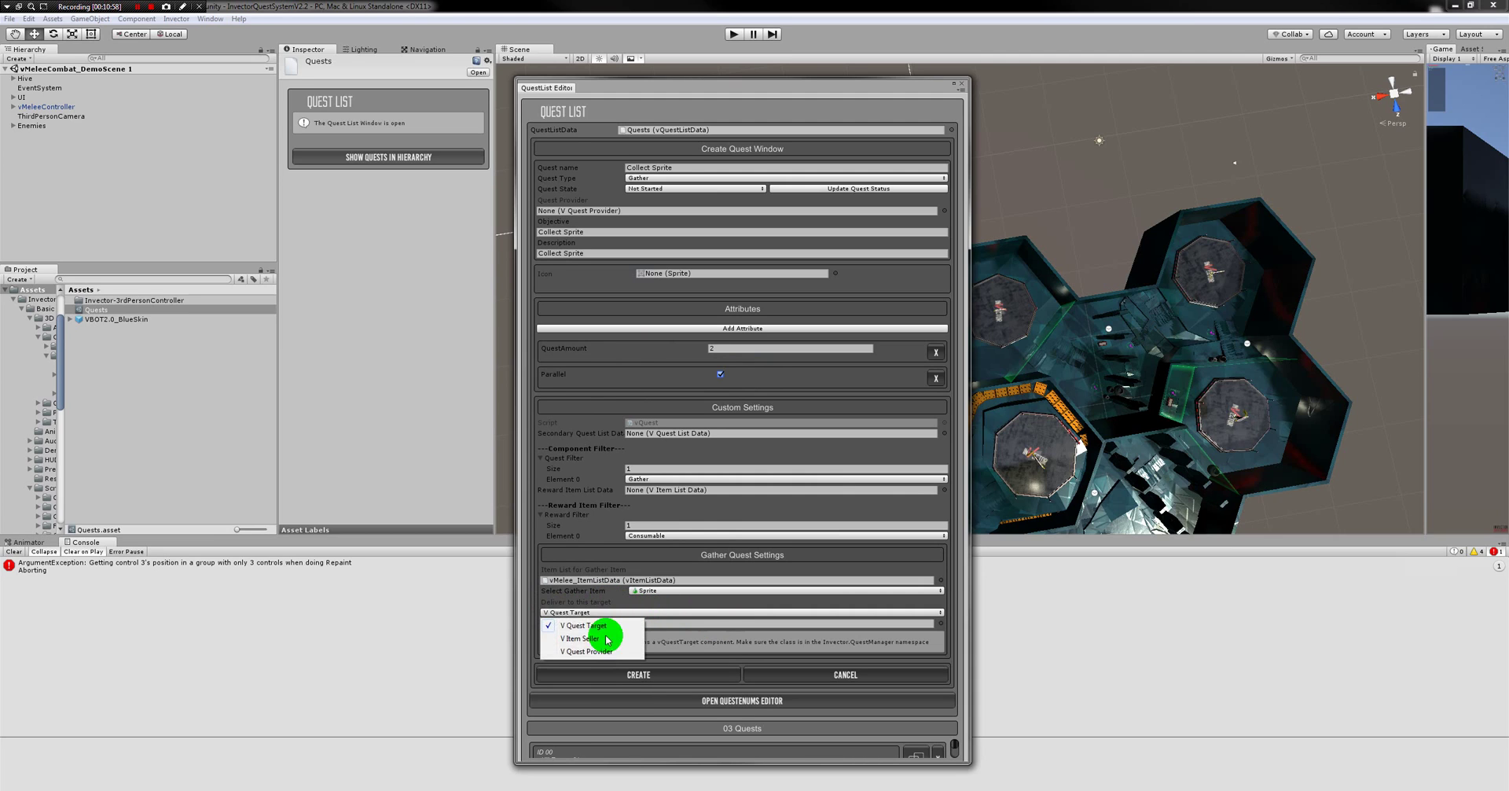
pyautogui.click(578, 625)
pyautogui.click(568, 612)
pyautogui.click(568, 610)
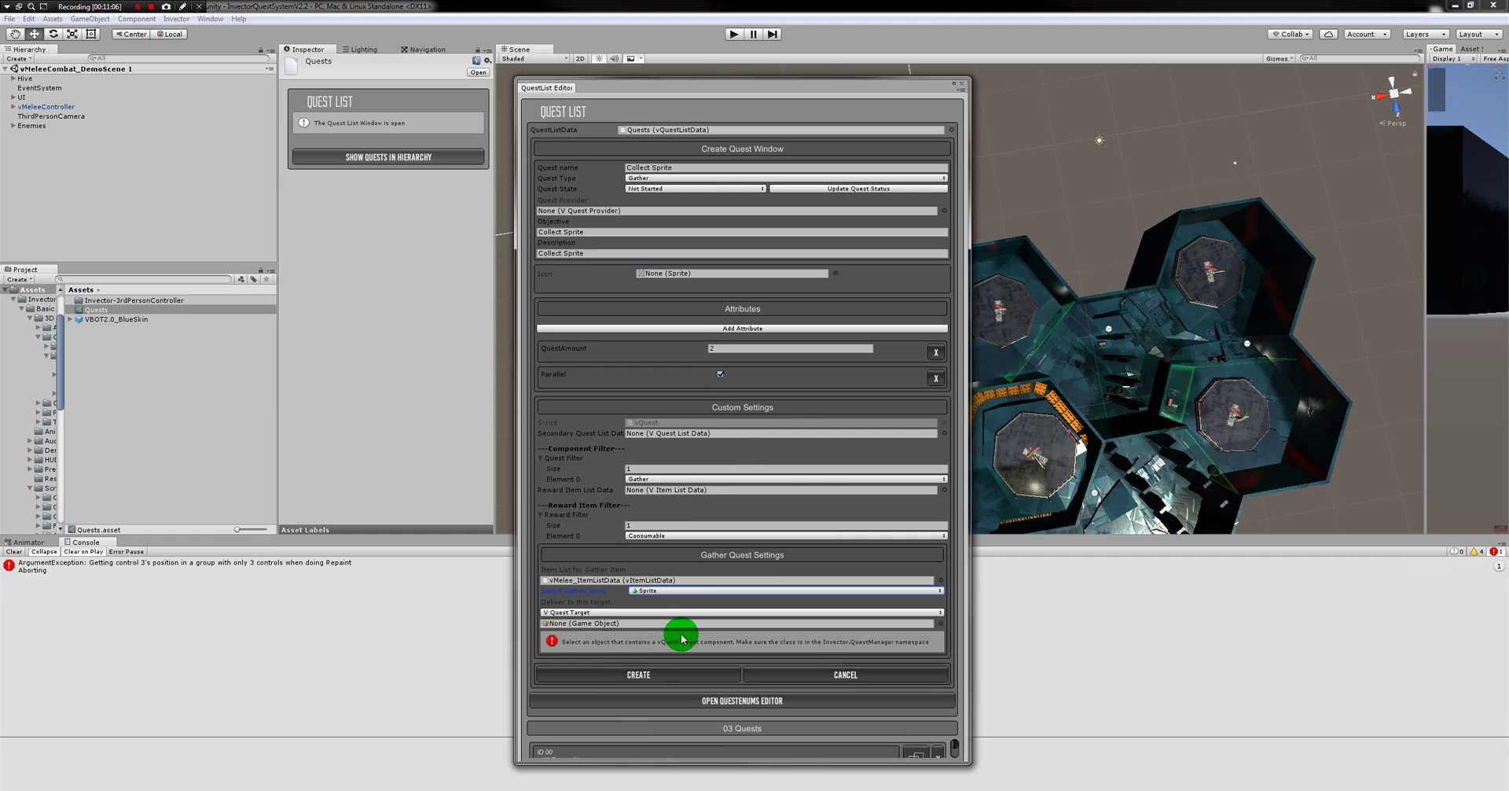
pyautogui.click(717, 329)
pyautogui.click(589, 333)
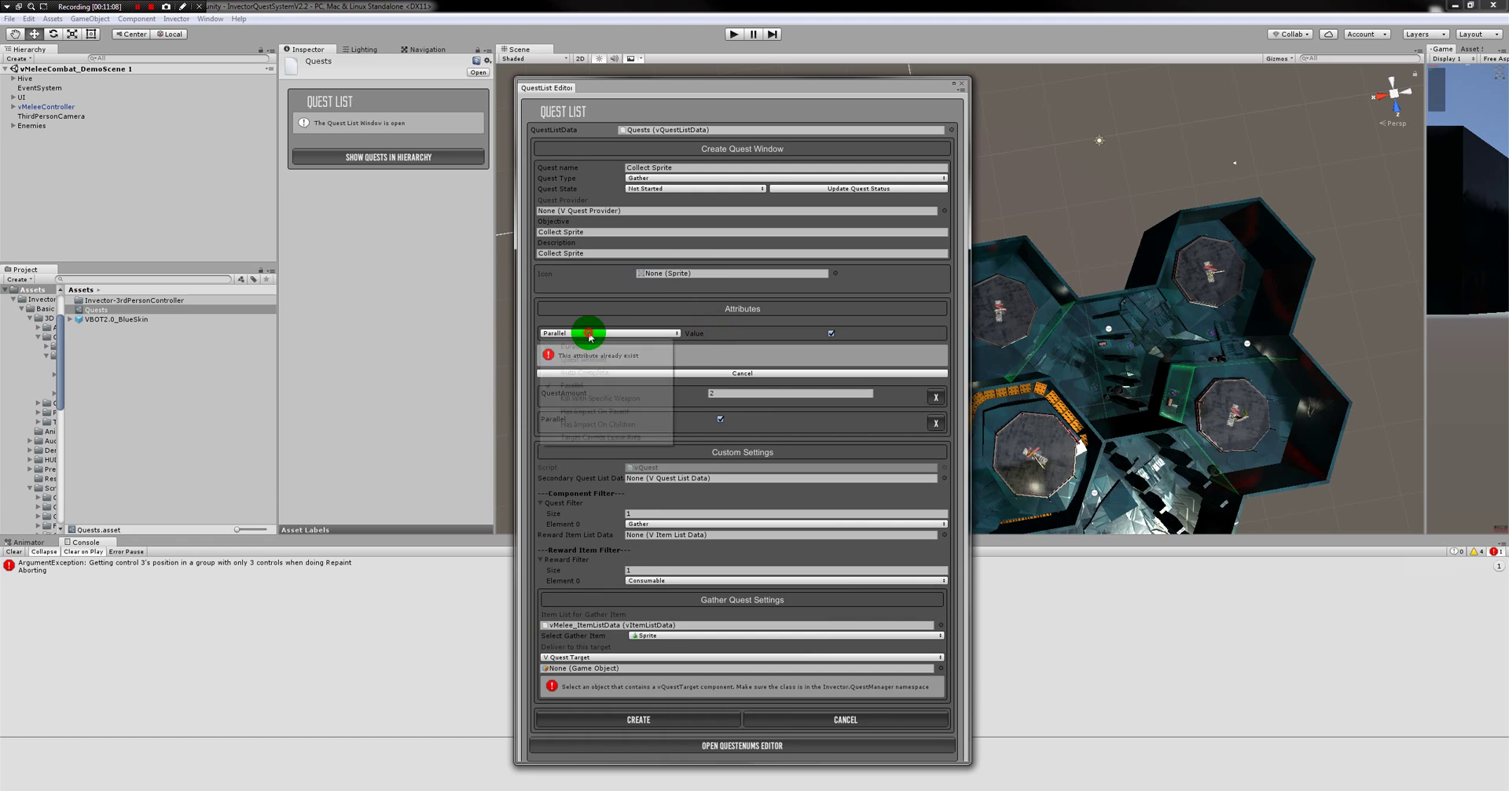
pyautogui.click(588, 374)
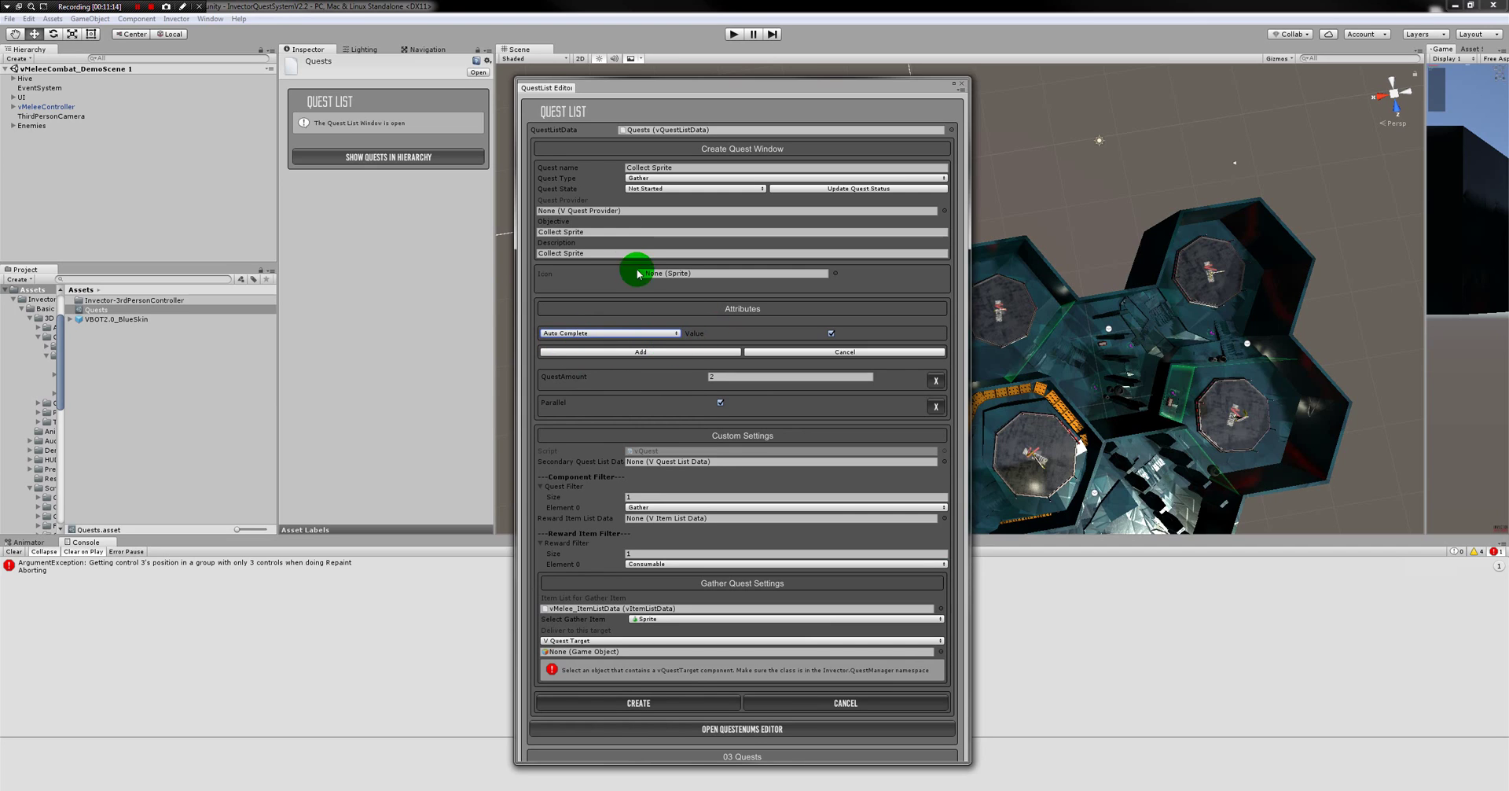
pyautogui.click(700, 352)
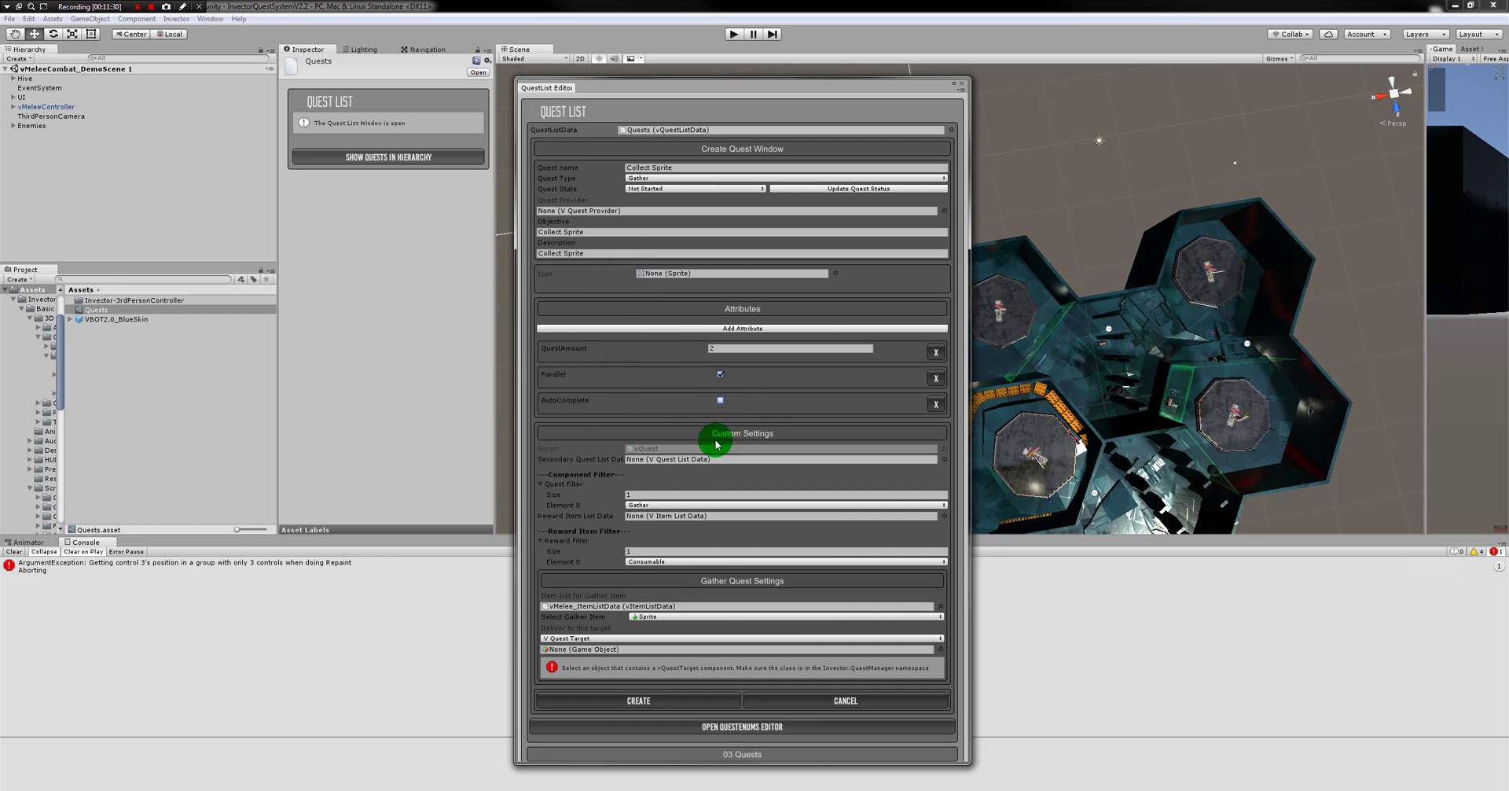
pyautogui.click(719, 400)
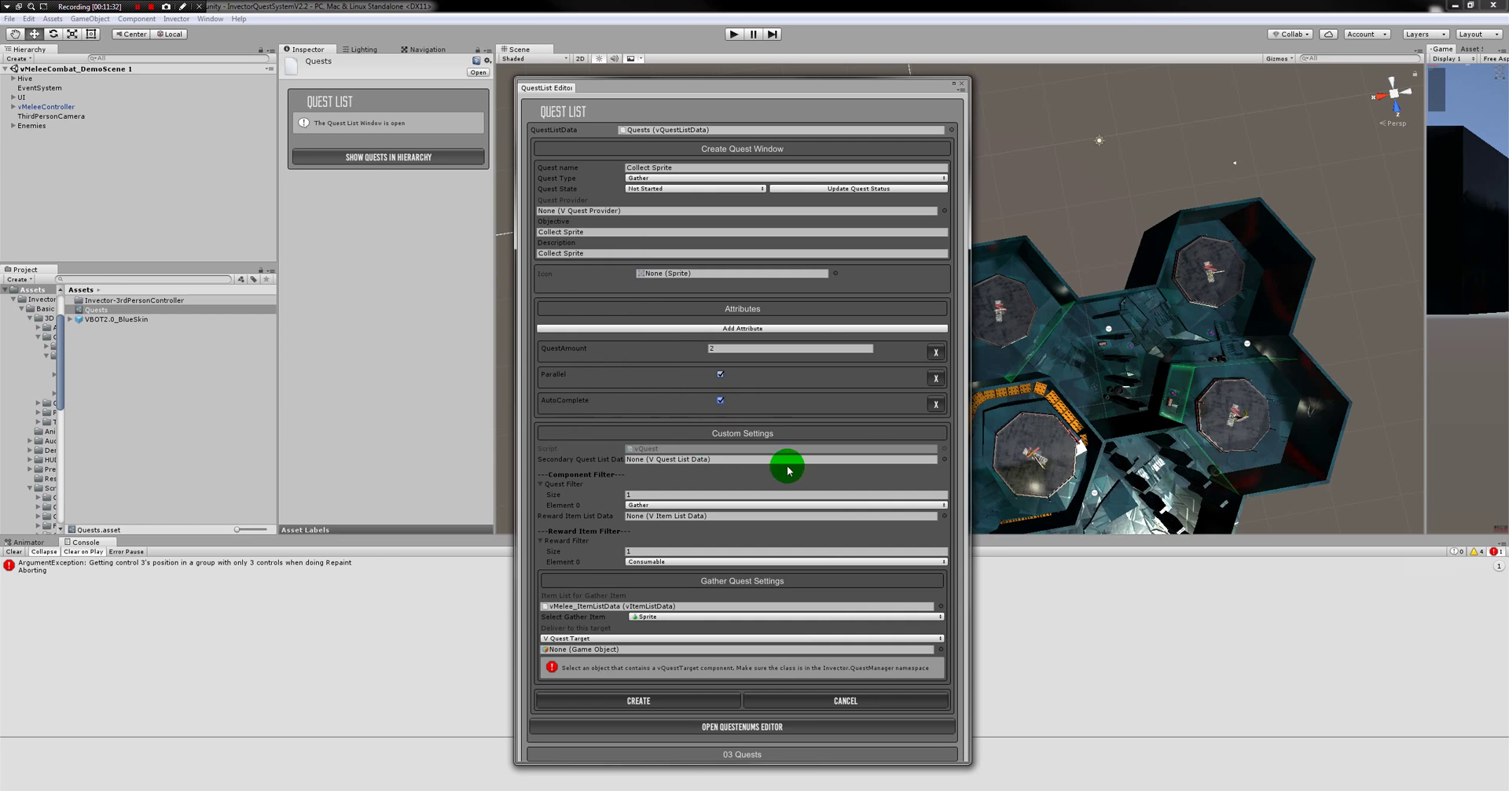
pyautogui.click(935, 406)
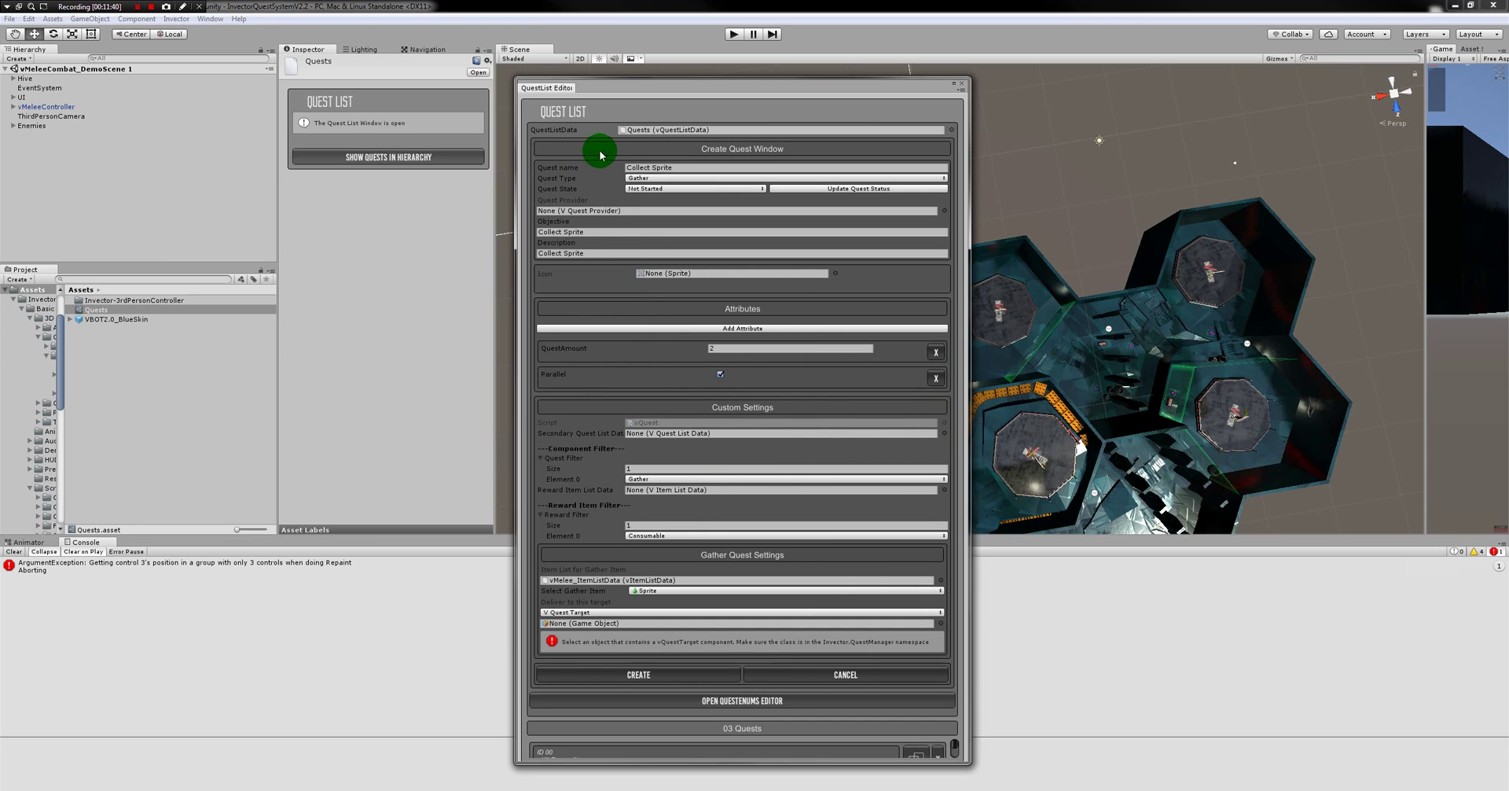
# Create the Collect Sprite quest and start a new quest named "Kill my enemies and bring me sprite"
pyautogui.click(607, 674)
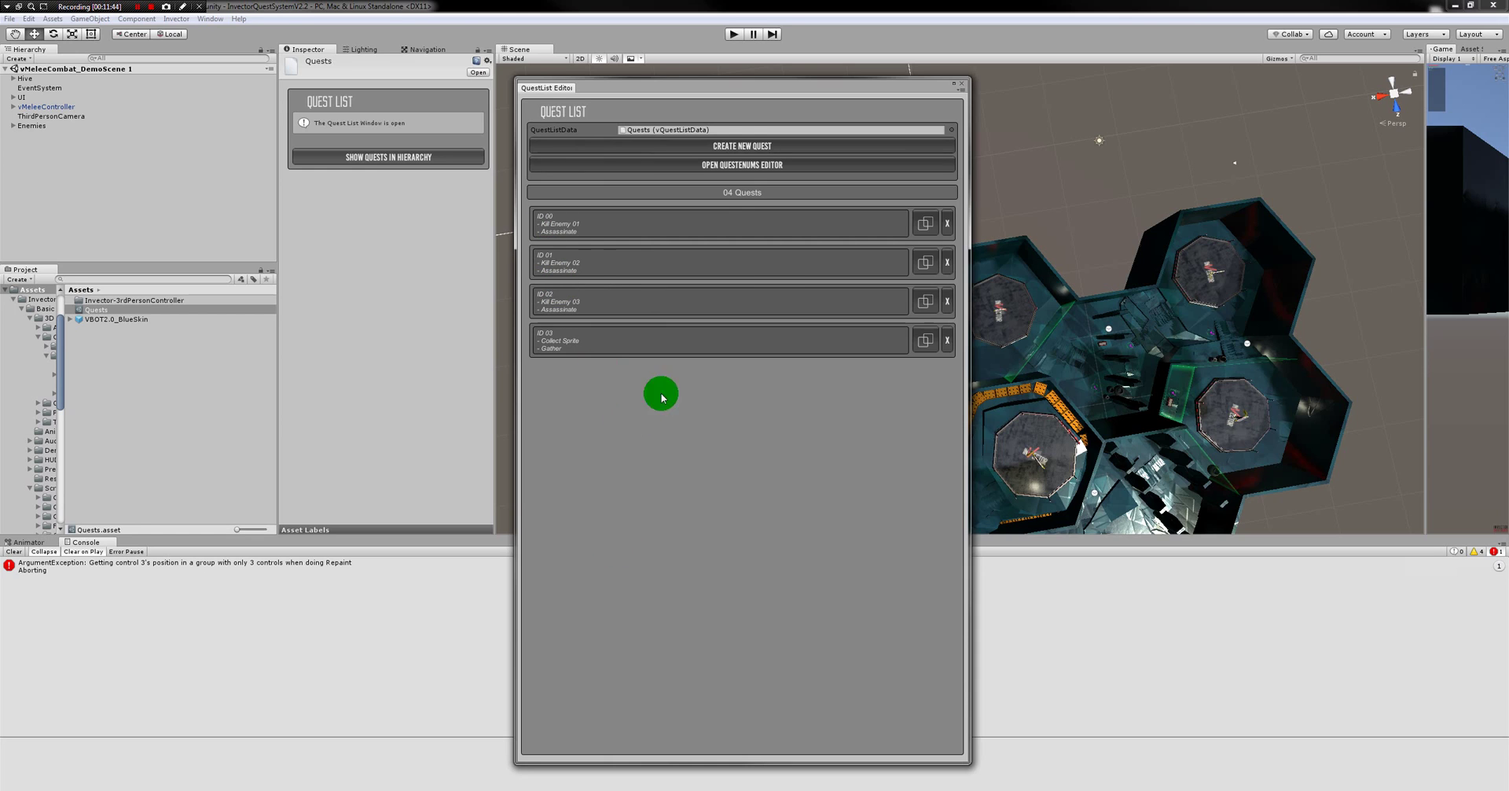
pyautogui.click(730, 150)
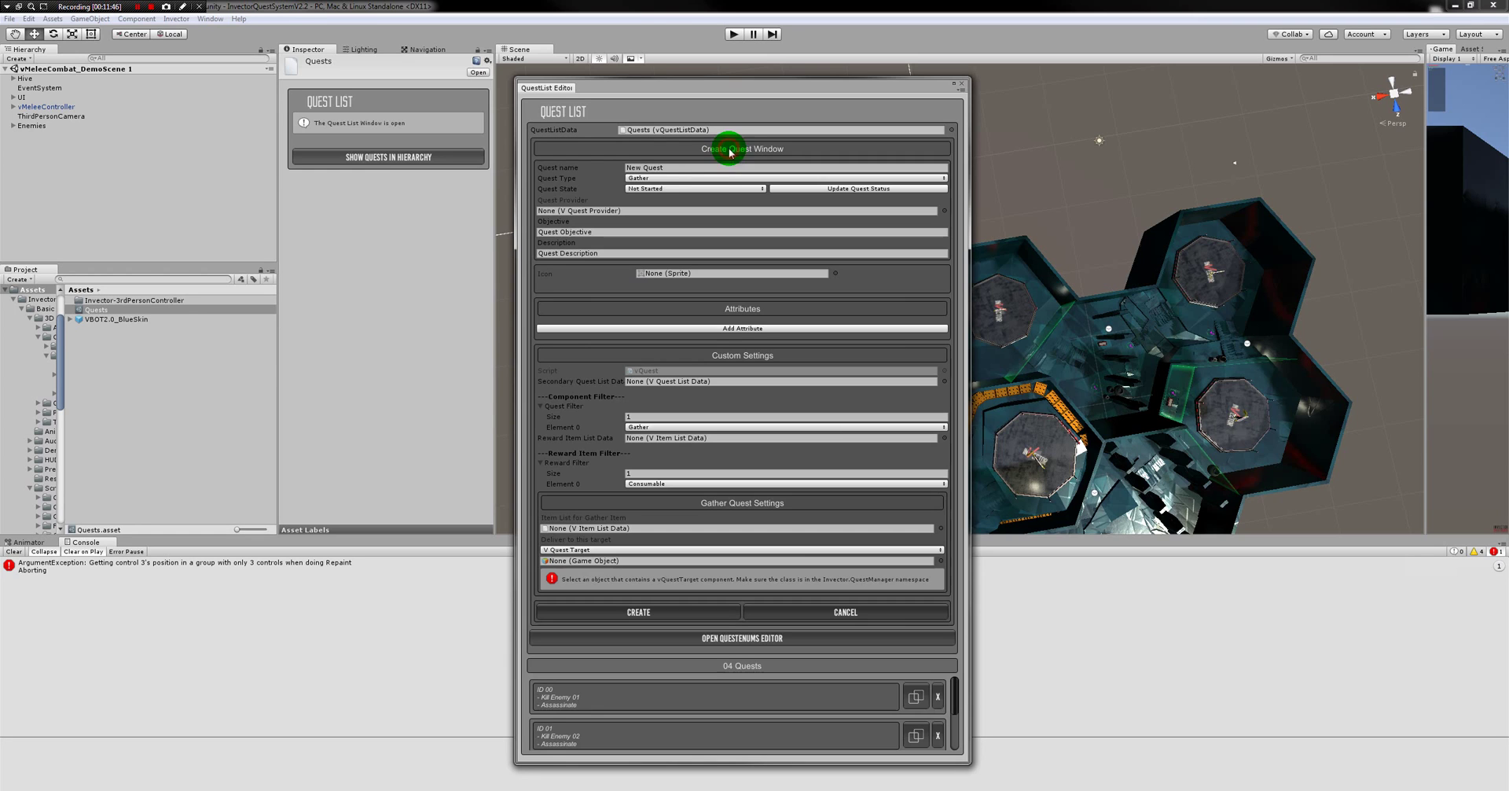
pyautogui.click(621, 168)
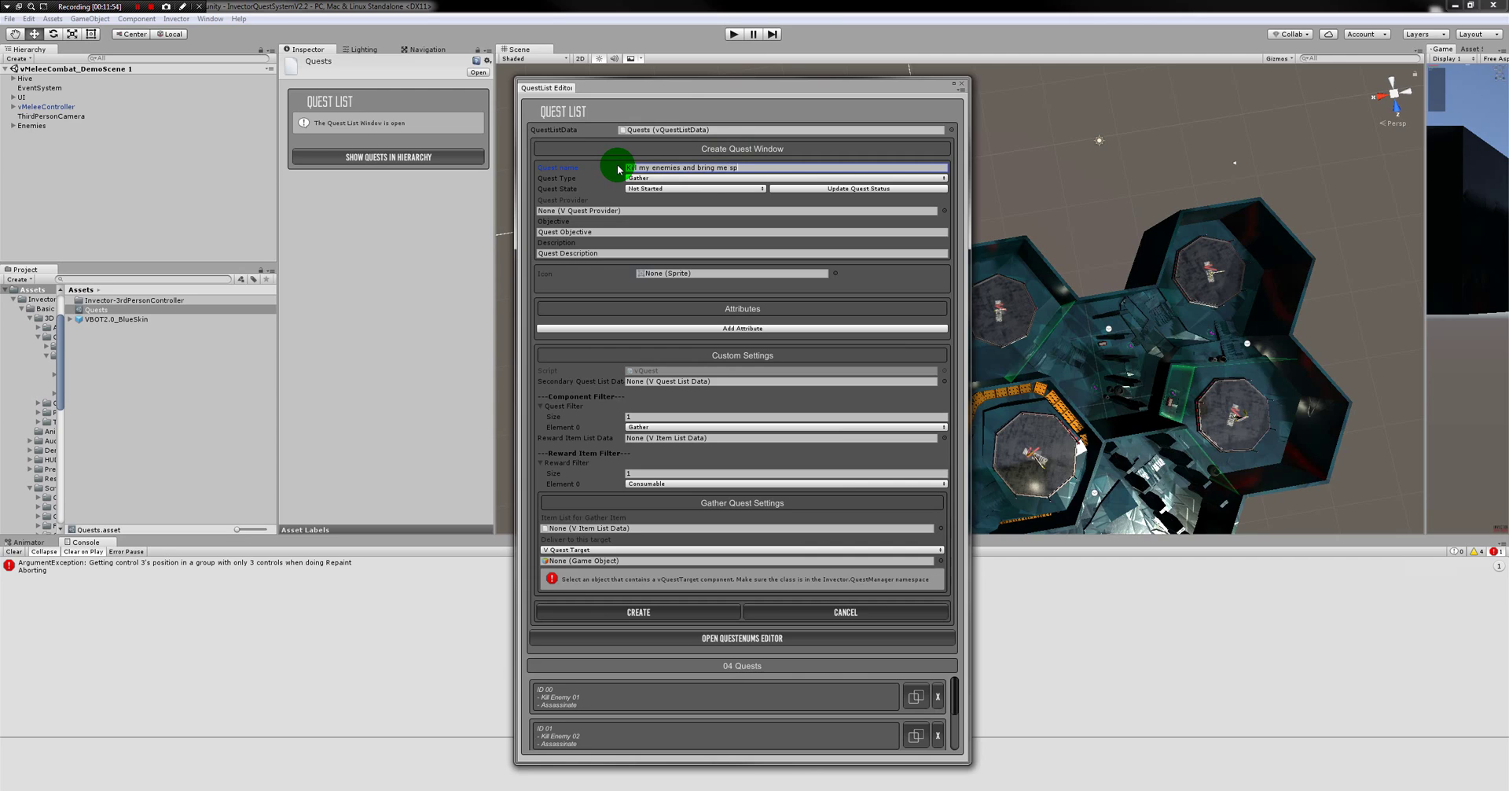
# Enter the new quest's objective as two starred lines: "* Kill the three enemies" and "* Bring 2 sprite bottles"
pyautogui.click(596, 232)
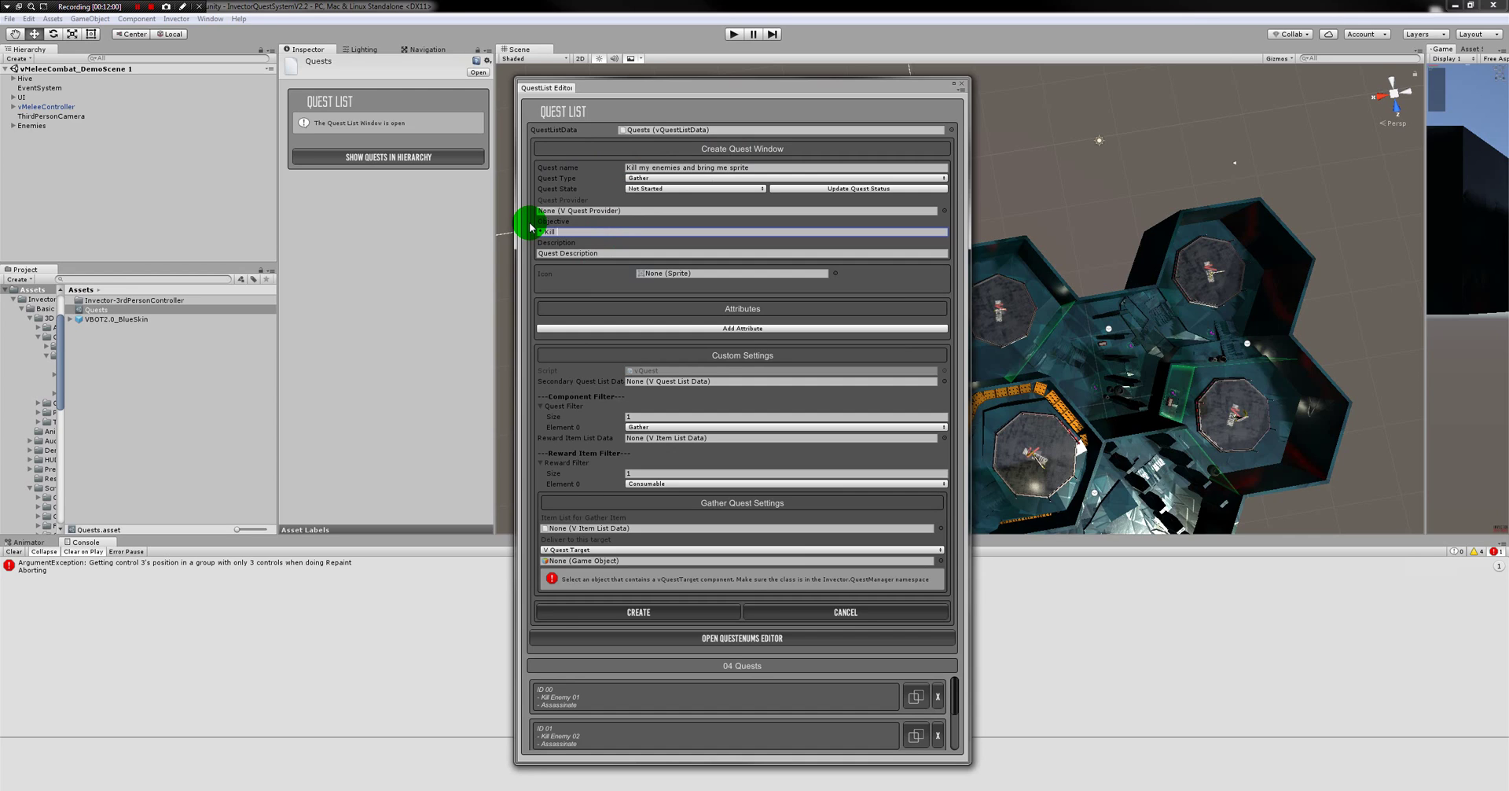
pyautogui.write('Kill the three enemieses')
pyautogui.tripleClick(643, 234)
pyautogui.click(649, 235)
pyautogui.press('Return')
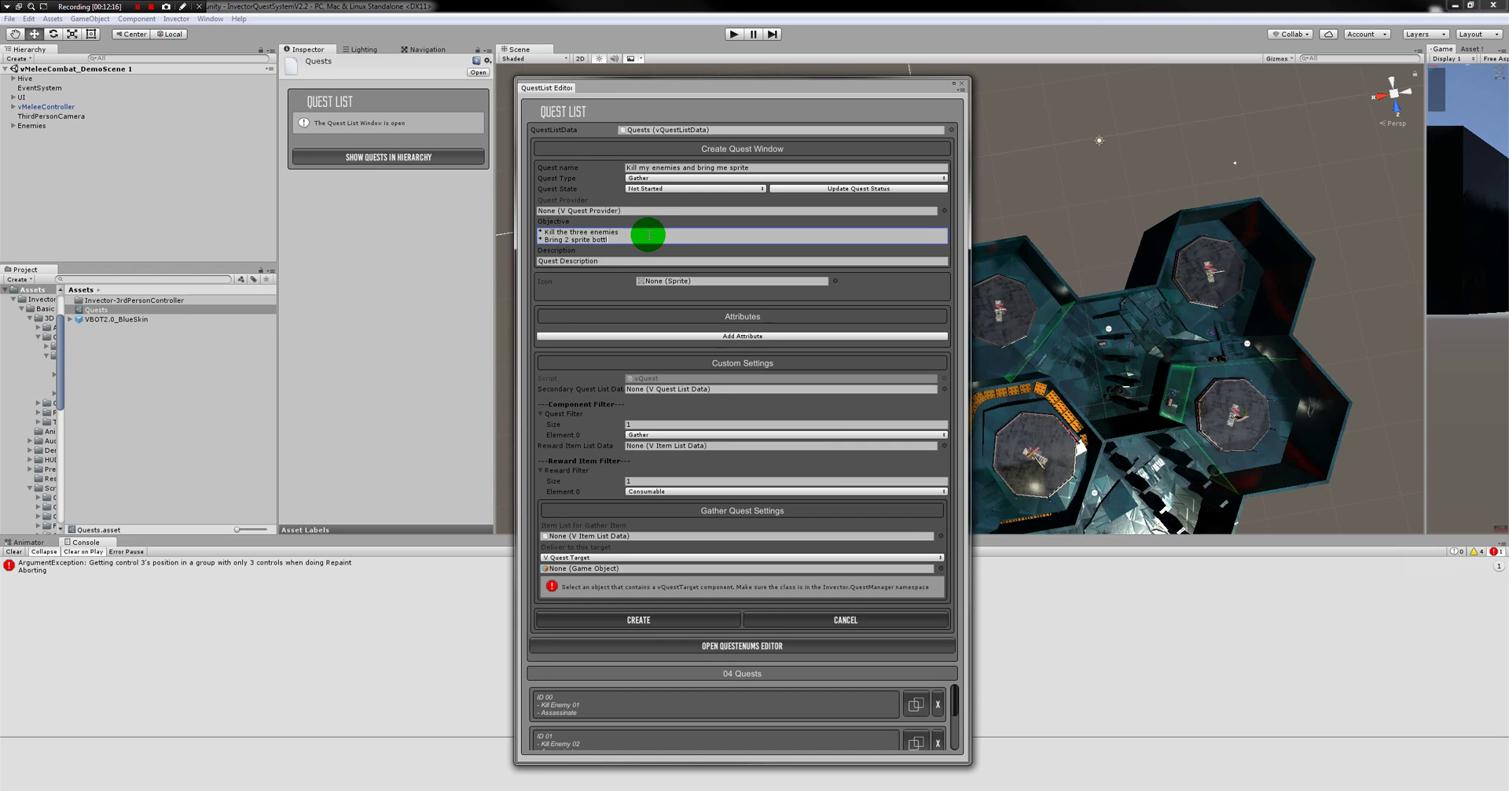
# Copy the quest name "Kill my enemies and bring me sprite" into the description
pyautogui.click(664, 167)
pyautogui.hotkey('ctrl', 'c')
pyautogui.click(601, 261)
pyautogui.hotkey('ctrl', 'v')
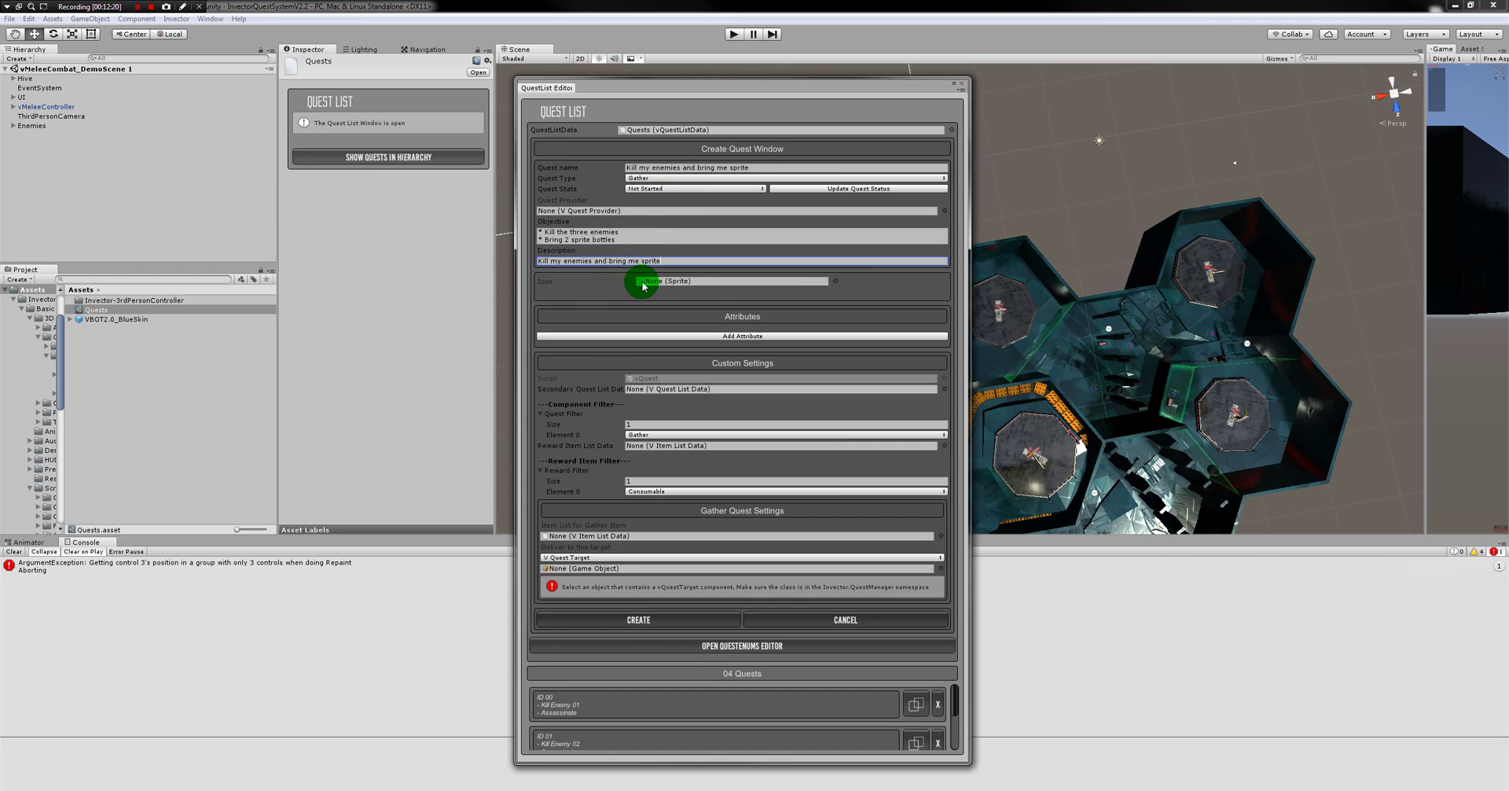
# Assign the V_potion_mana sprite as the new quest's icon
pyautogui.click(835, 281)
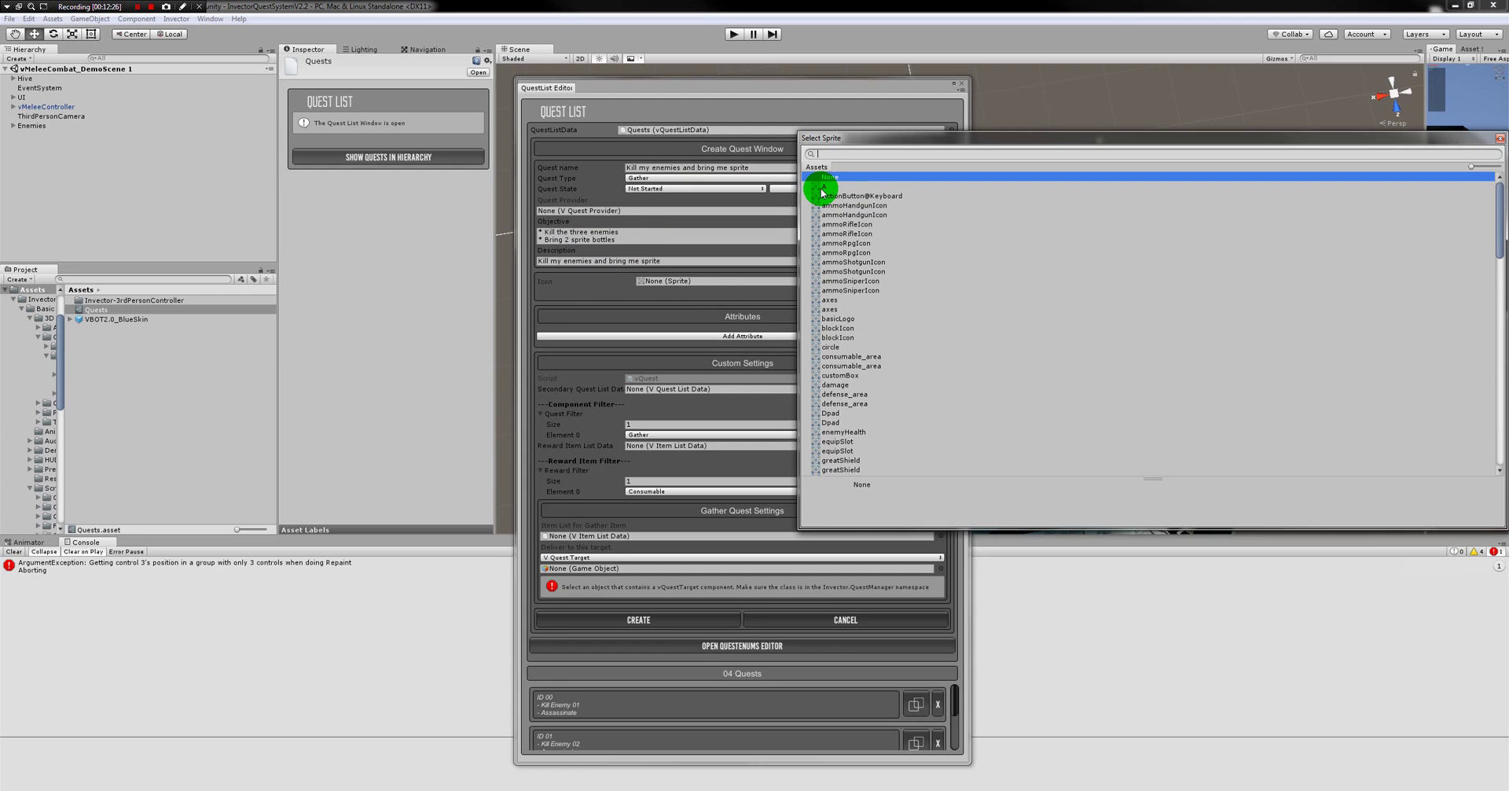
pyautogui.write('v')
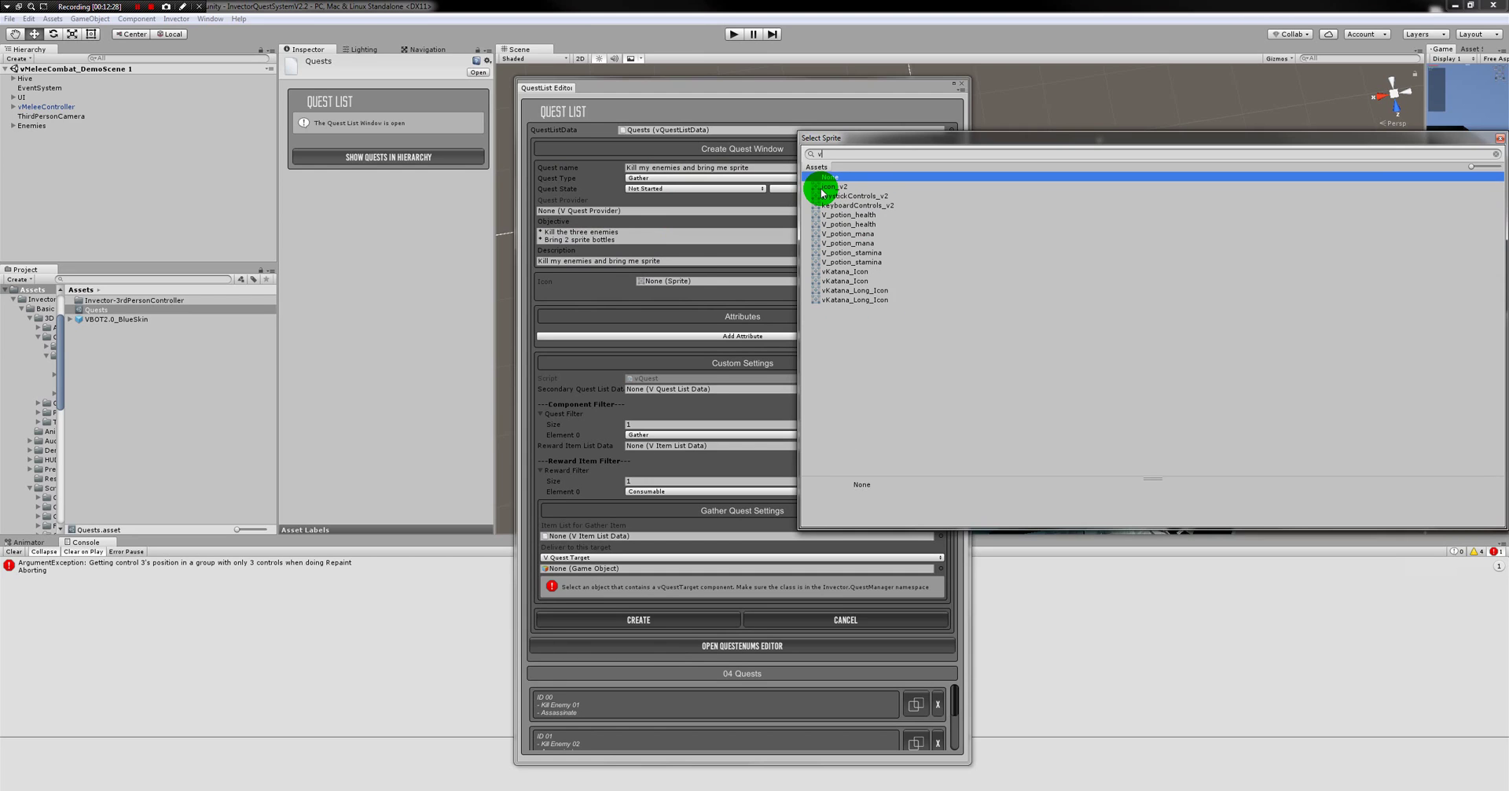
pyautogui.press('Down')
pyautogui.press('Down')
pyautogui.press('Down')
pyautogui.press('Down')
pyautogui.press('Down')
pyautogui.press('Down')
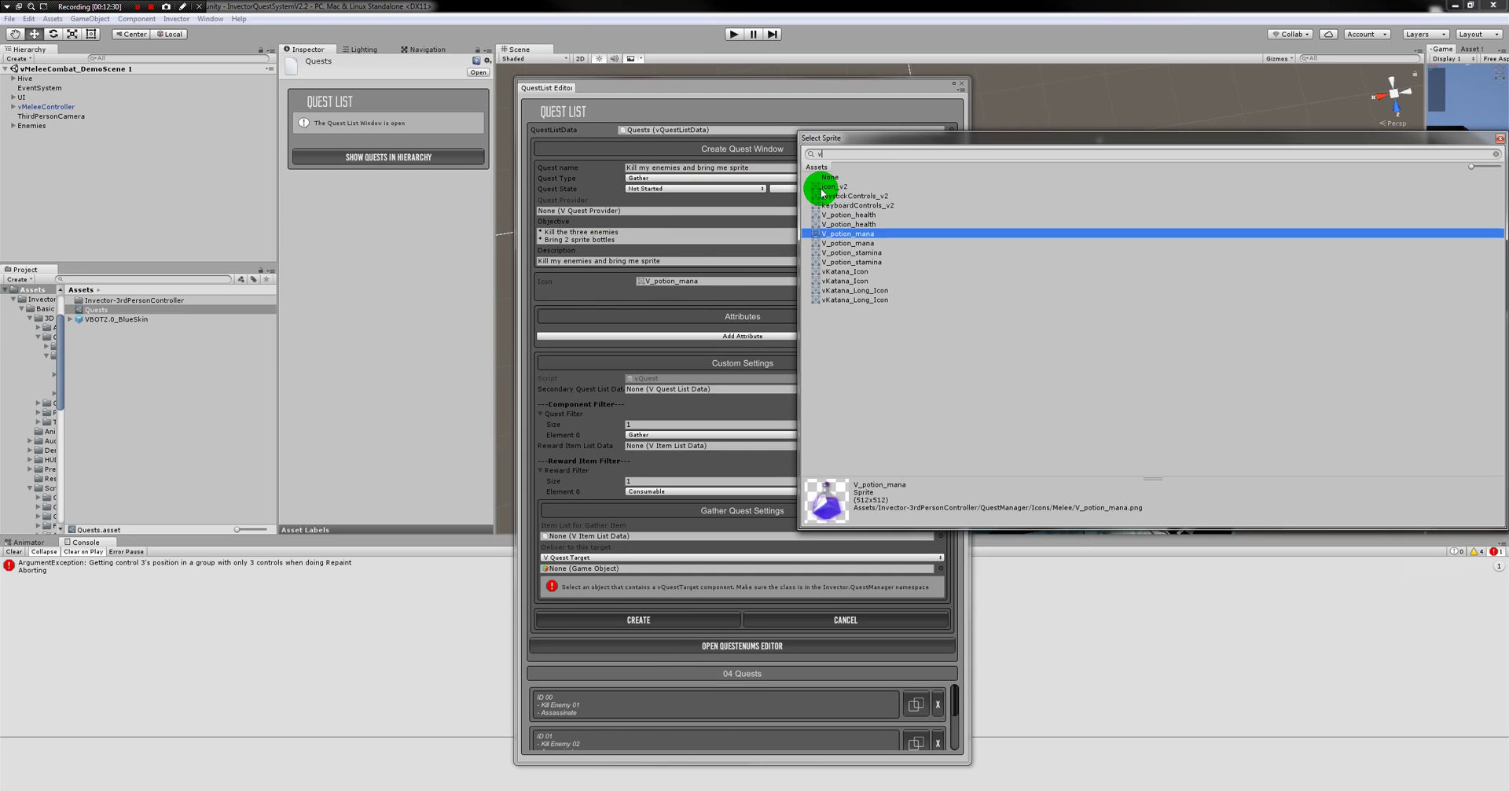
pyautogui.press('Down')
pyautogui.press('Down')
pyautogui.press('Down')
pyautogui.press('Up')
pyautogui.press('Up')
pyautogui.press('Up')
pyautogui.press('Return')
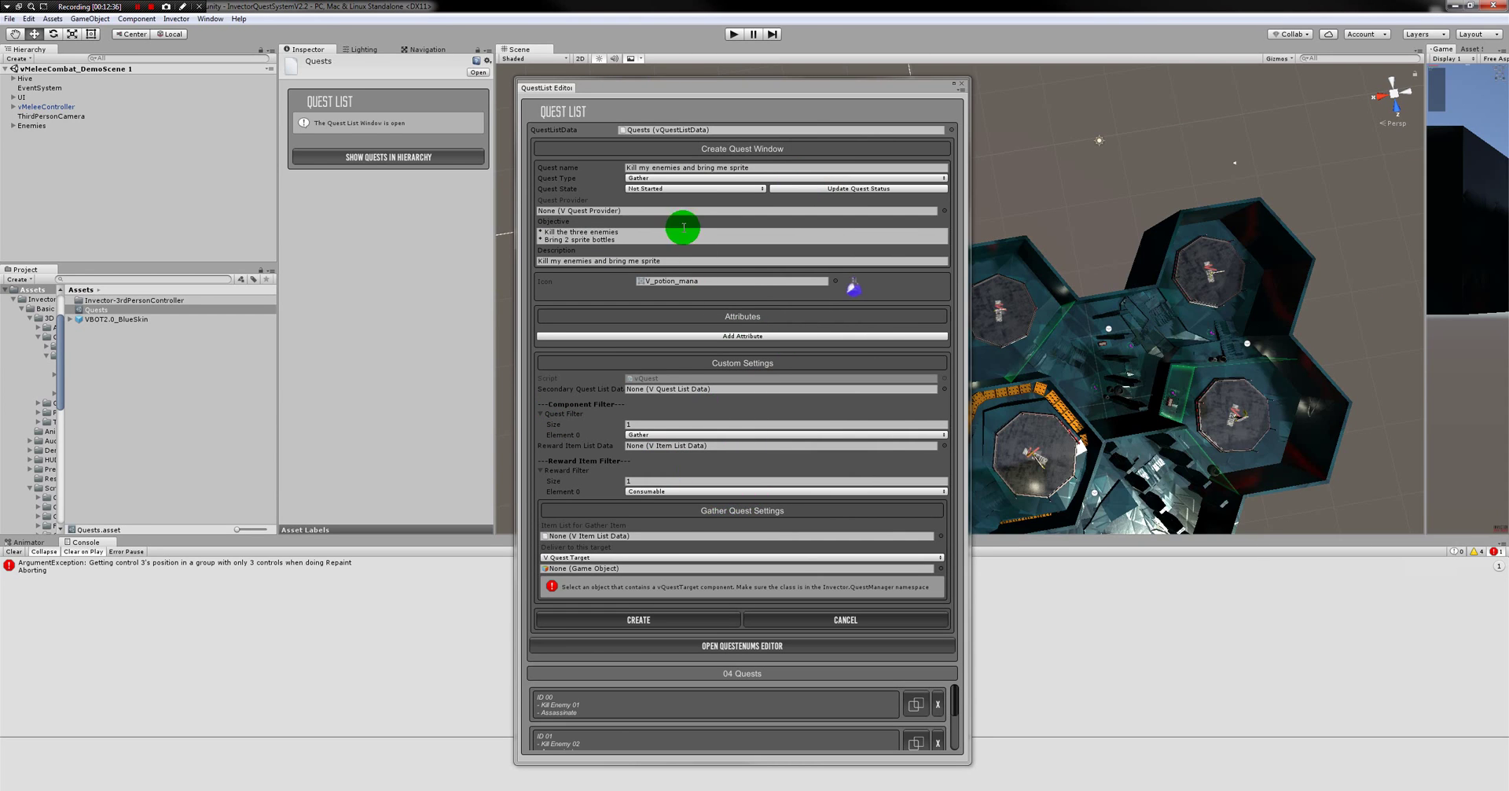
# Set the quest type to Multiple and assign the Quests asset as its secondary quest list data
pyautogui.click(640, 178)
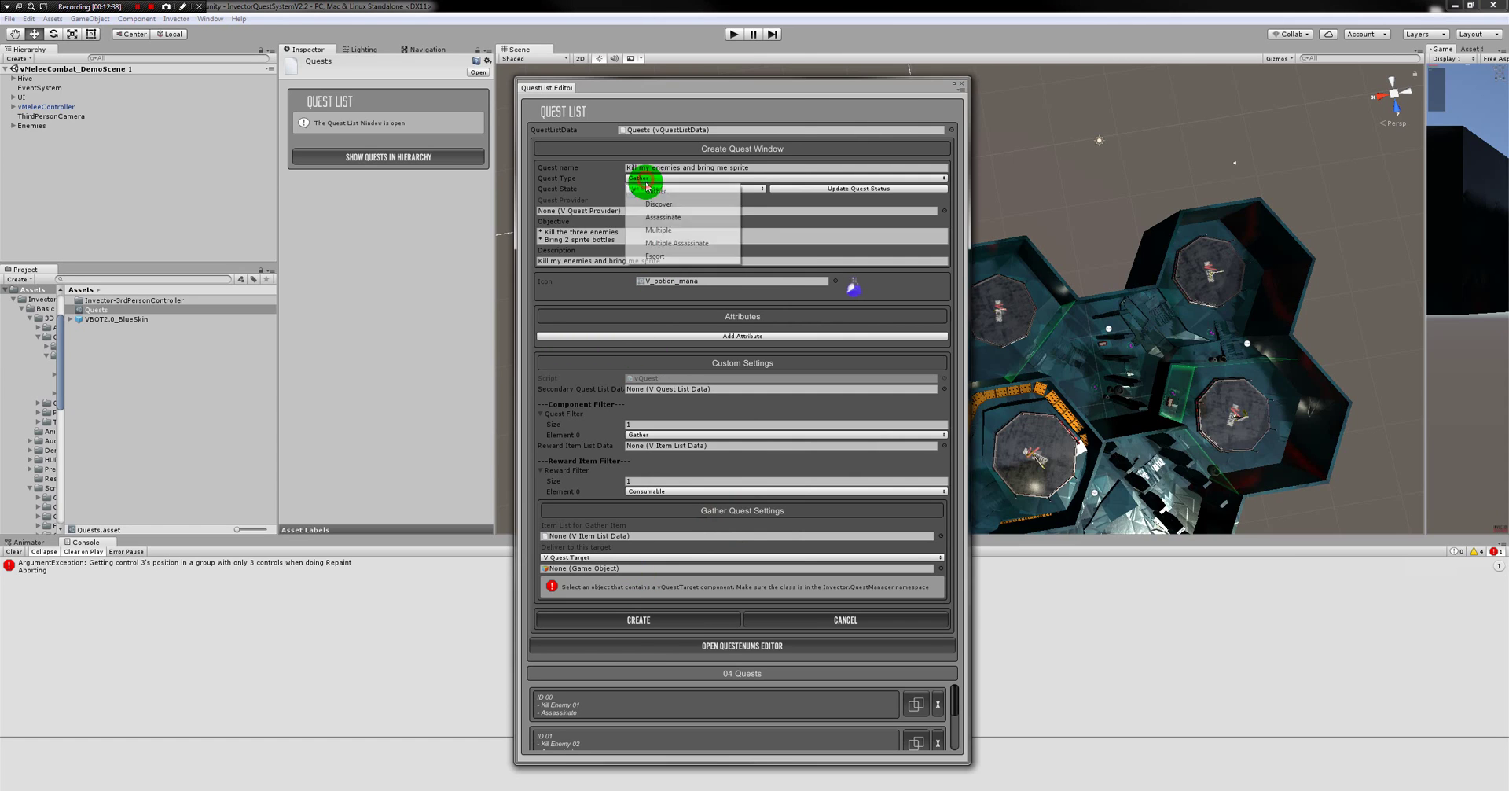
pyautogui.click(672, 230)
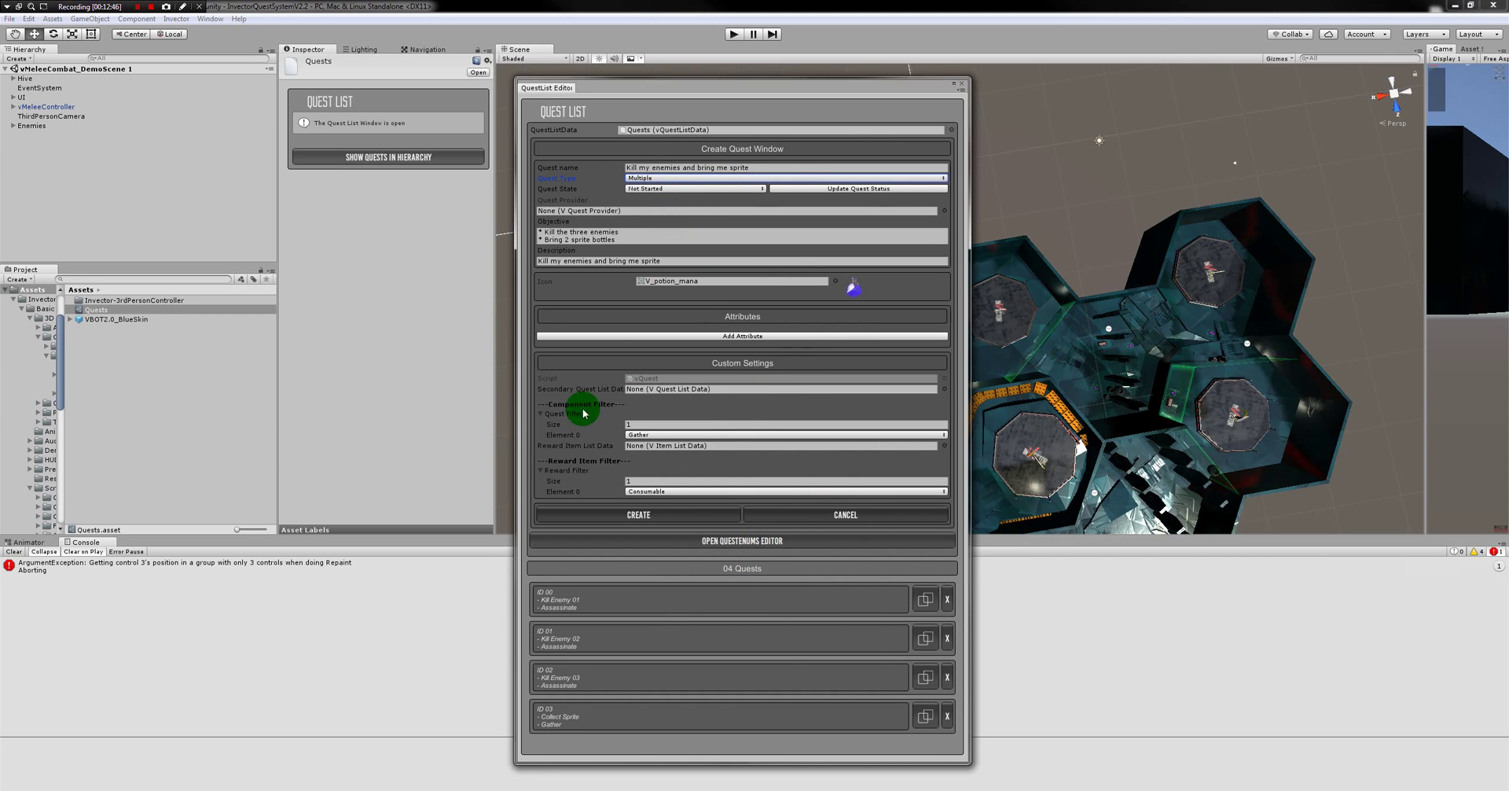
pyautogui.moveTo(968, 339); pyautogui.dragTo(1201, 347)
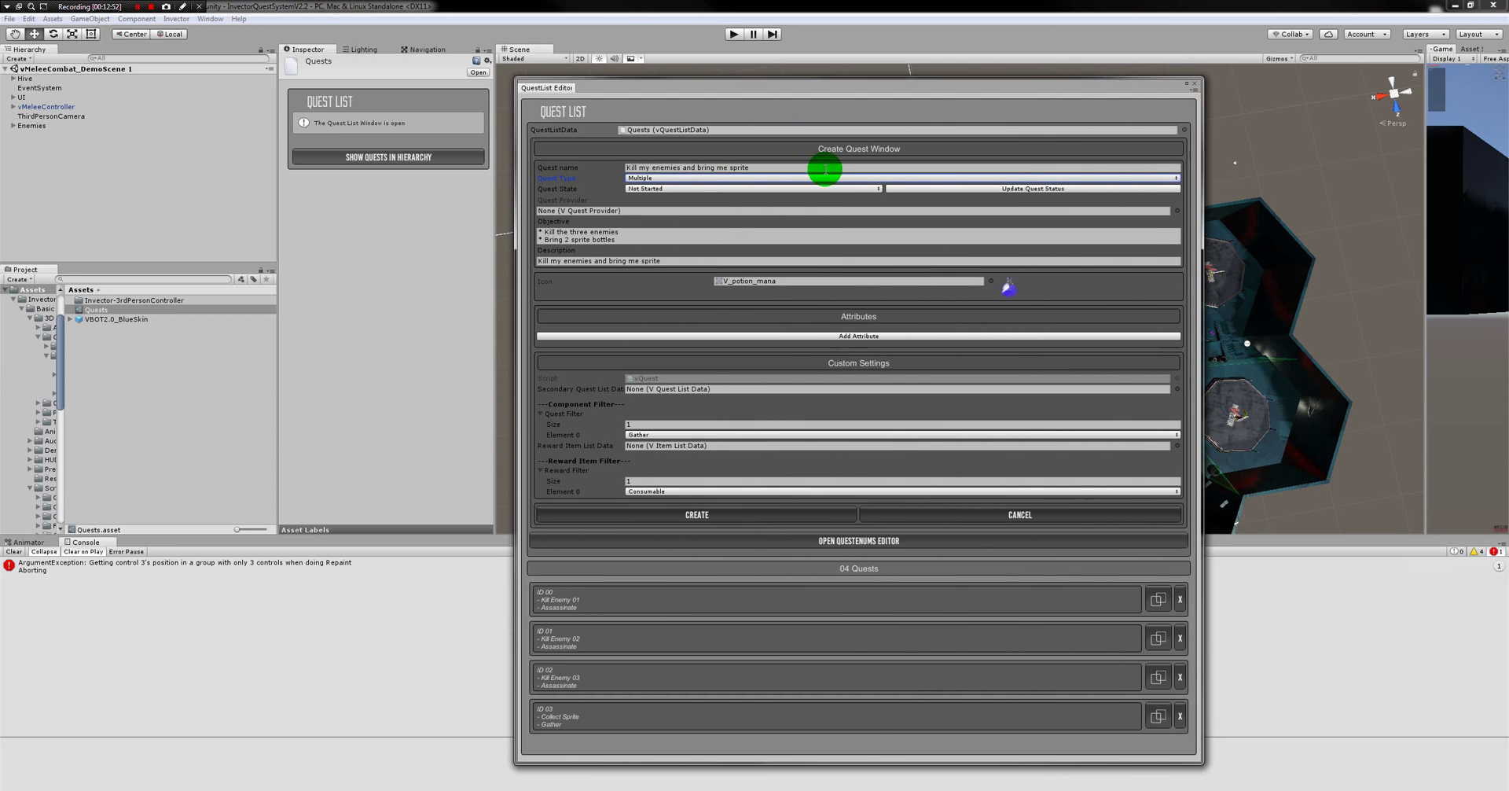
pyautogui.click(1176, 388)
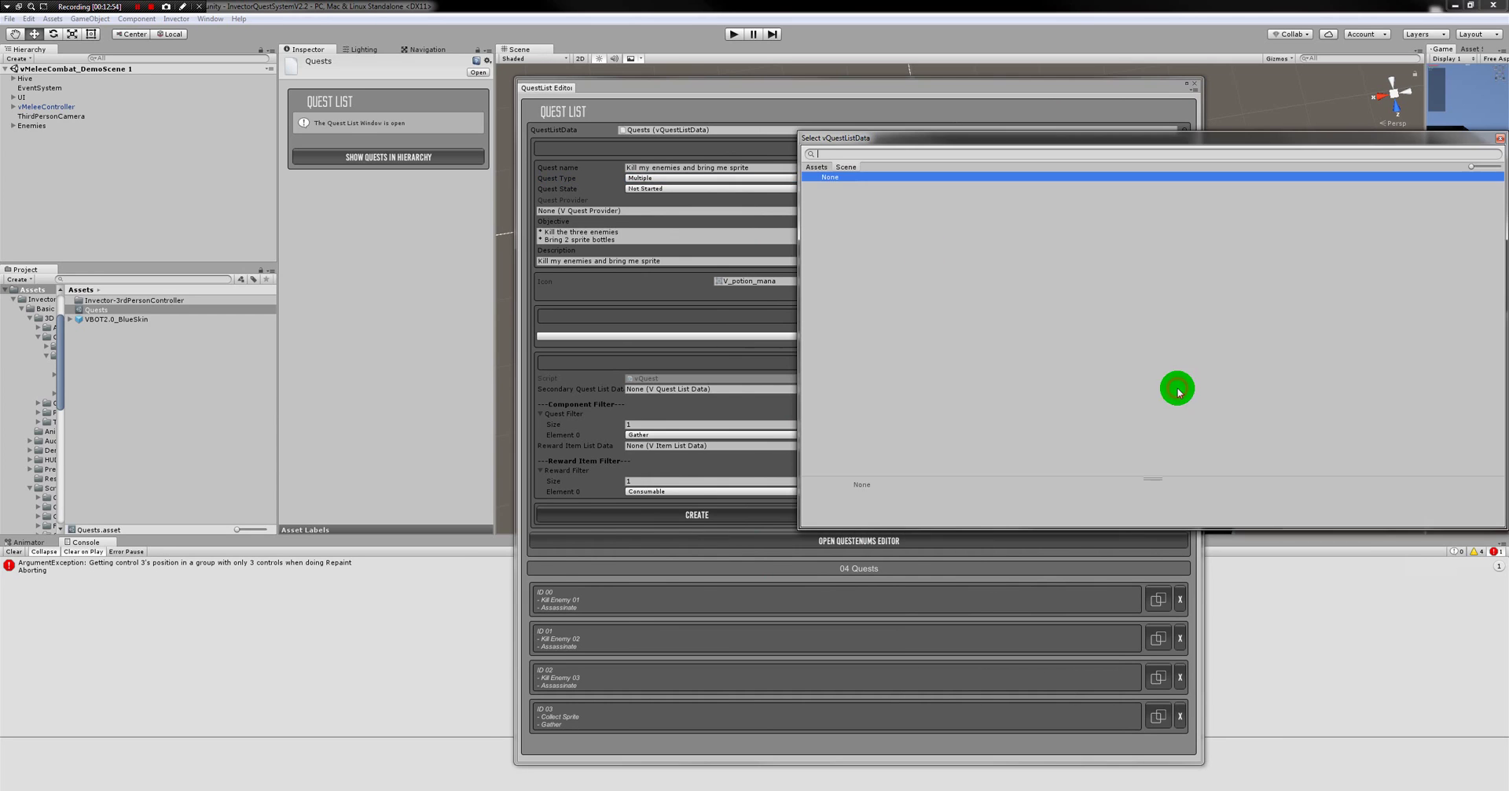
pyautogui.doubleClick(833, 186)
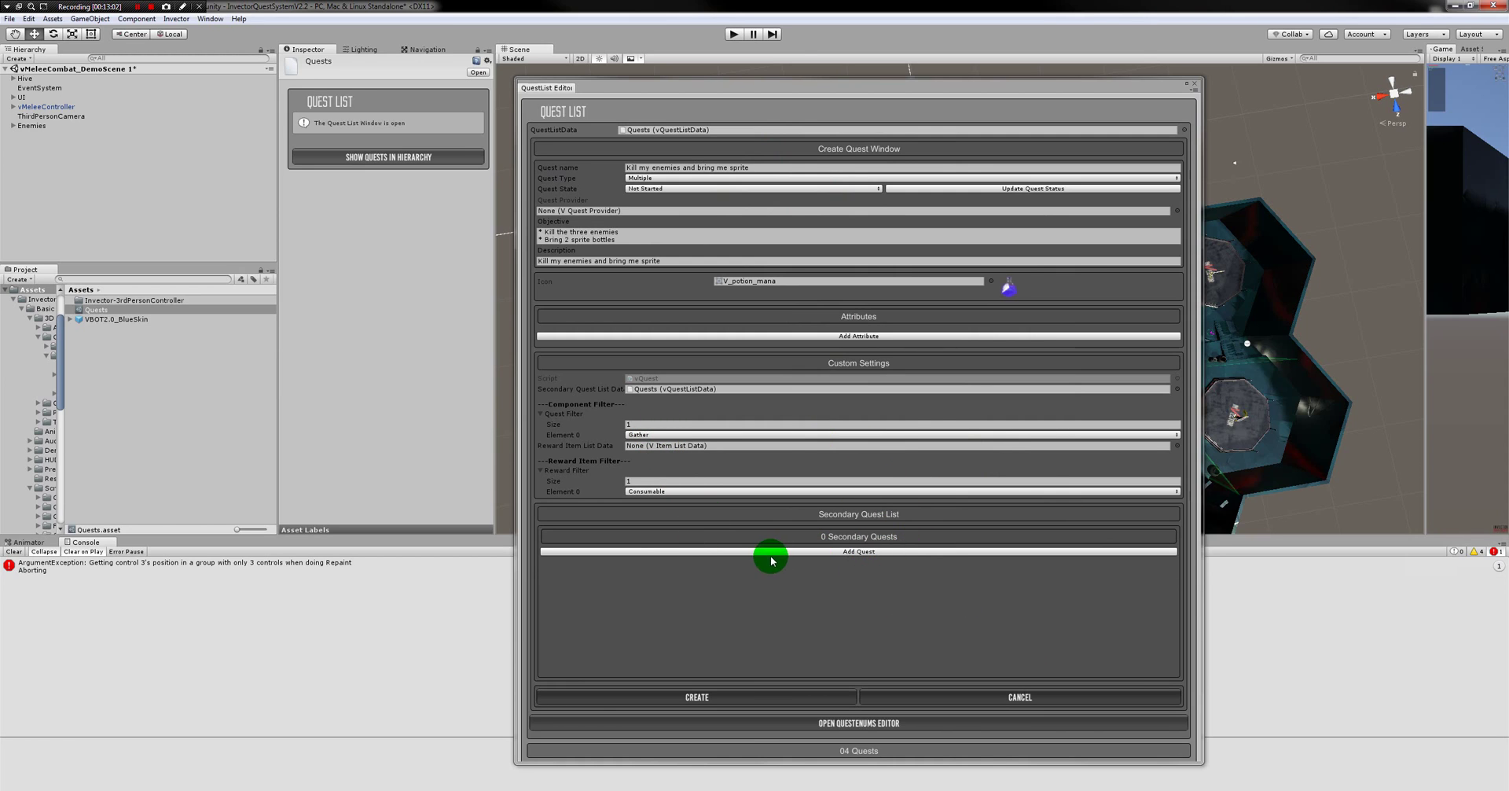
# Set the quest filter's Element 0 to Assassinate and add Kill Enemy 01 as a secondary quest
pyautogui.click(665, 434)
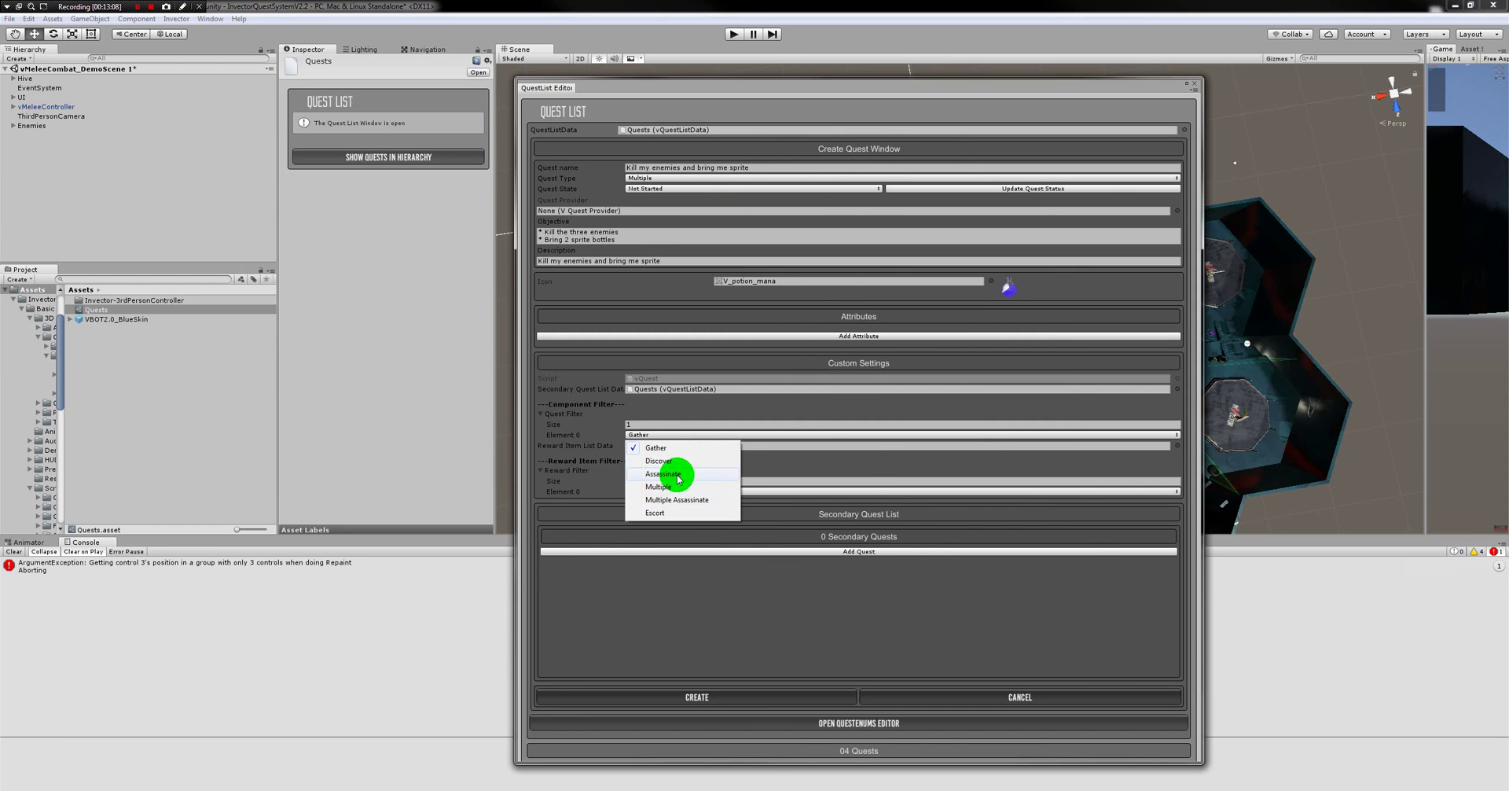
pyautogui.click(678, 474)
pyautogui.click(757, 552)
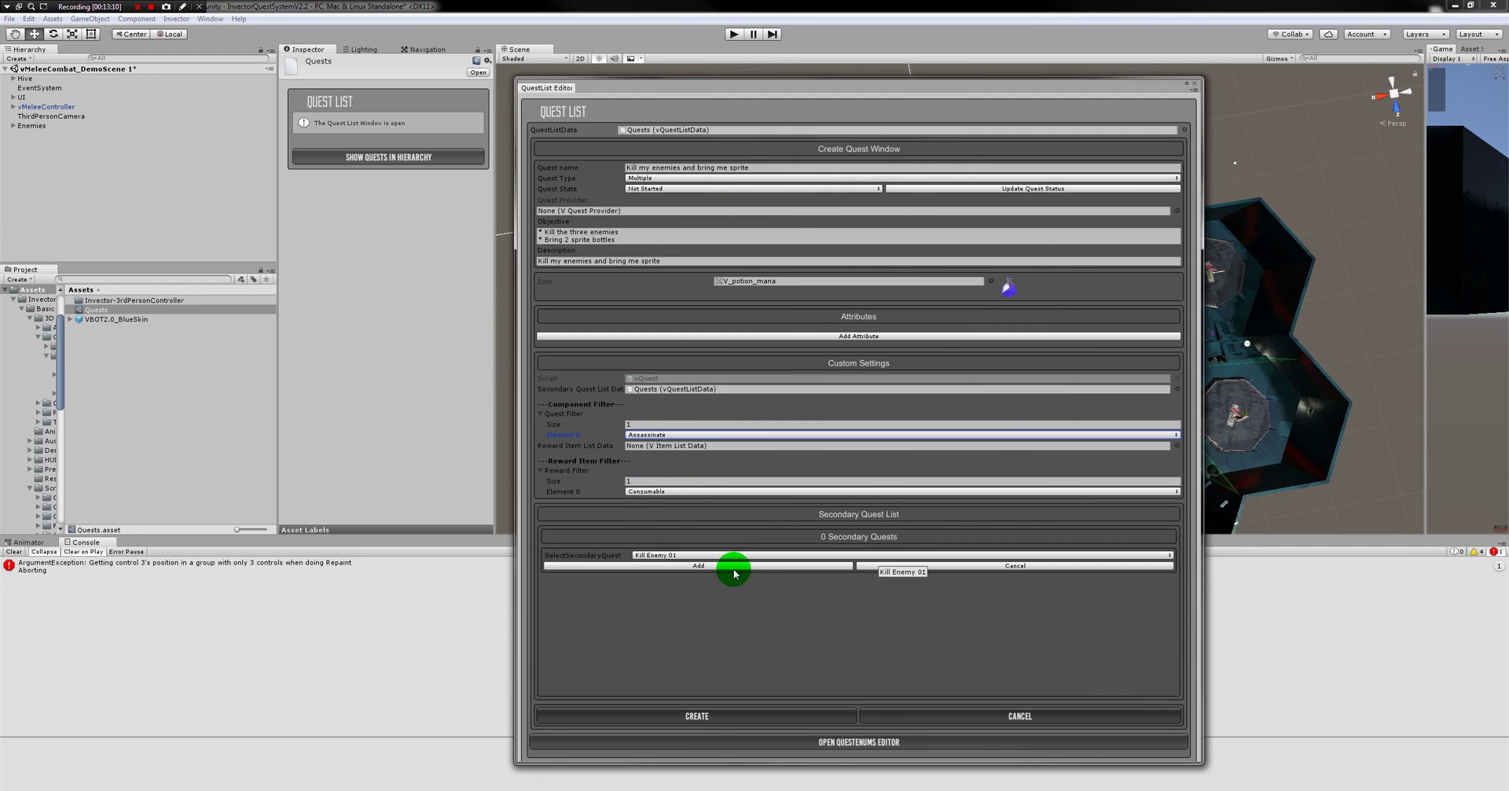
pyautogui.click(732, 571)
# Add Kill Enemy 02 and Kill Enemy 03 as further secondary quests of the new Multiple quest
pyautogui.click(697, 551)
pyautogui.click(697, 555)
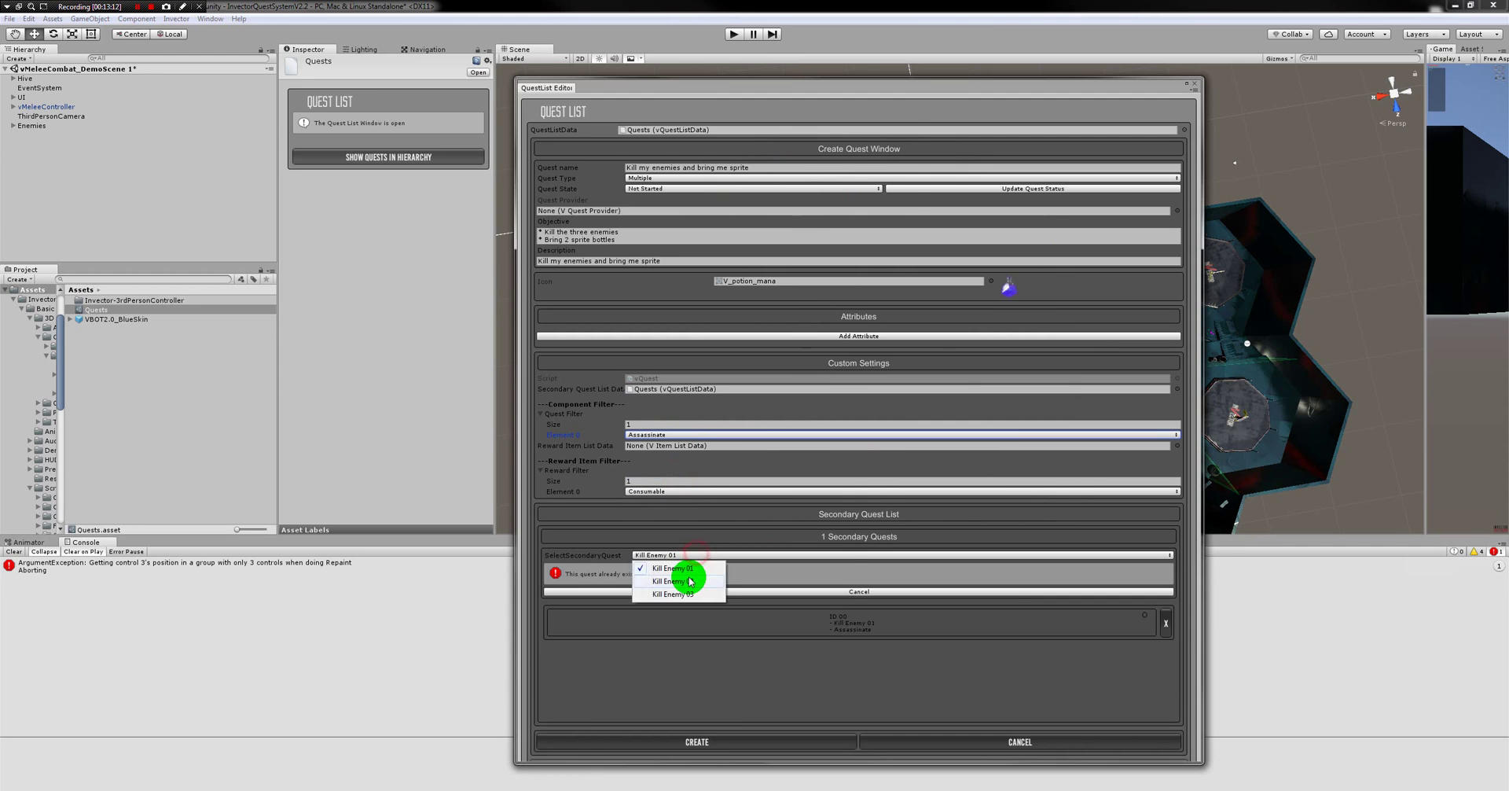
pyautogui.click(682, 589)
pyautogui.click(684, 565)
pyautogui.click(691, 551)
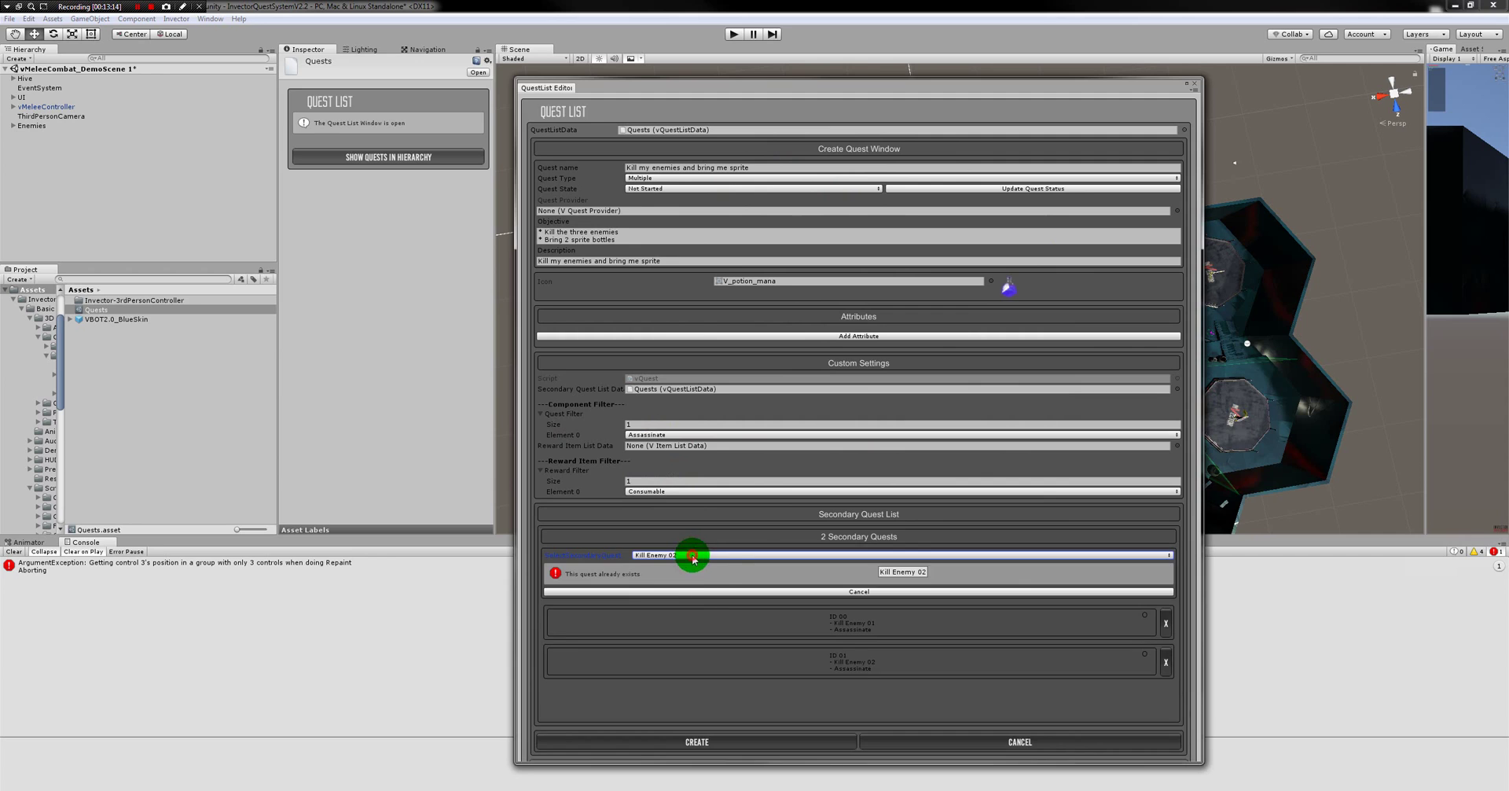
pyautogui.click(691, 555)
pyautogui.click(693, 594)
pyautogui.click(690, 565)
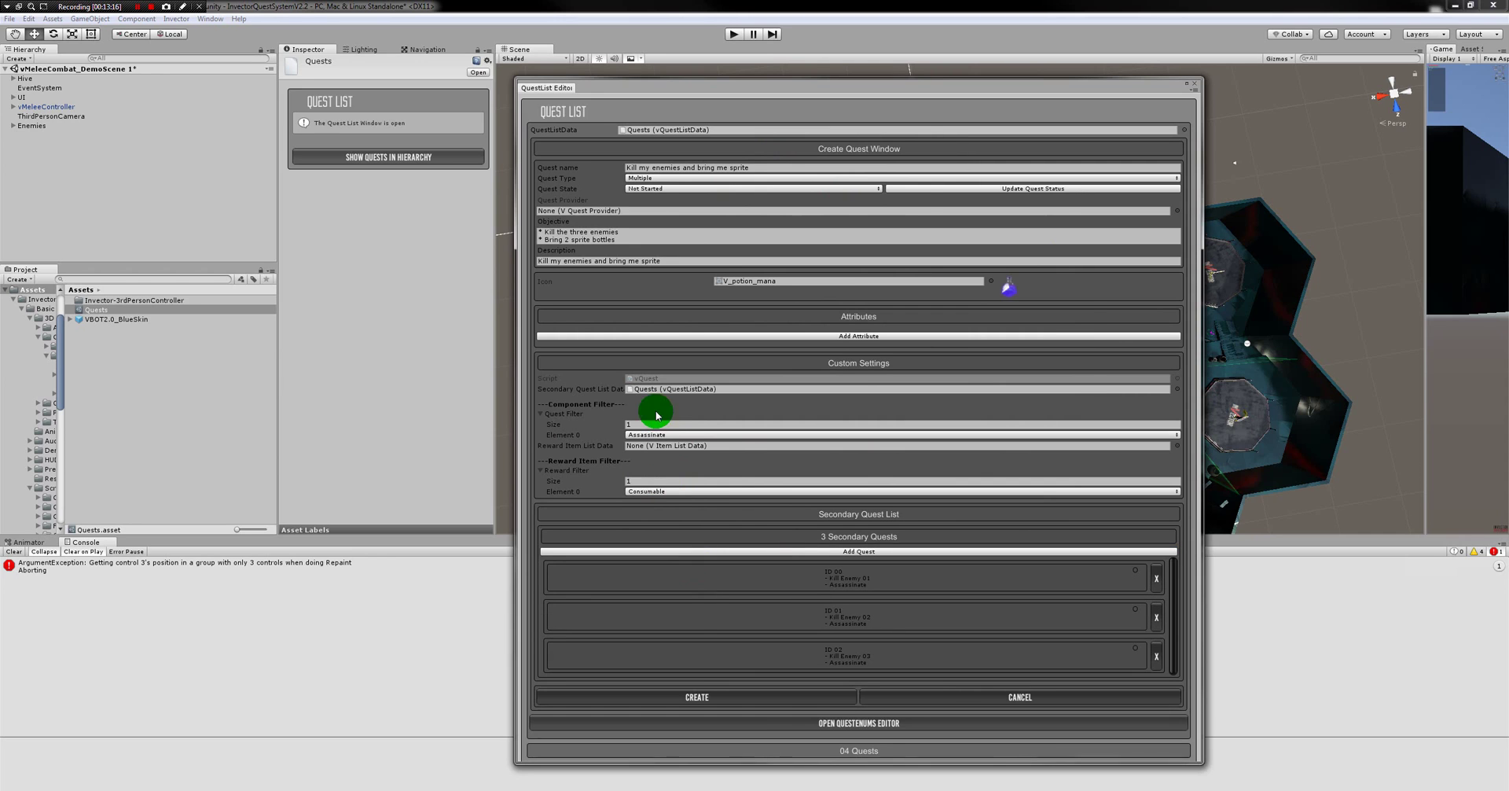
# Set the quest filter's Element 0 to Gather and add Collect Sprite as a secondary quest
pyautogui.click(655, 436)
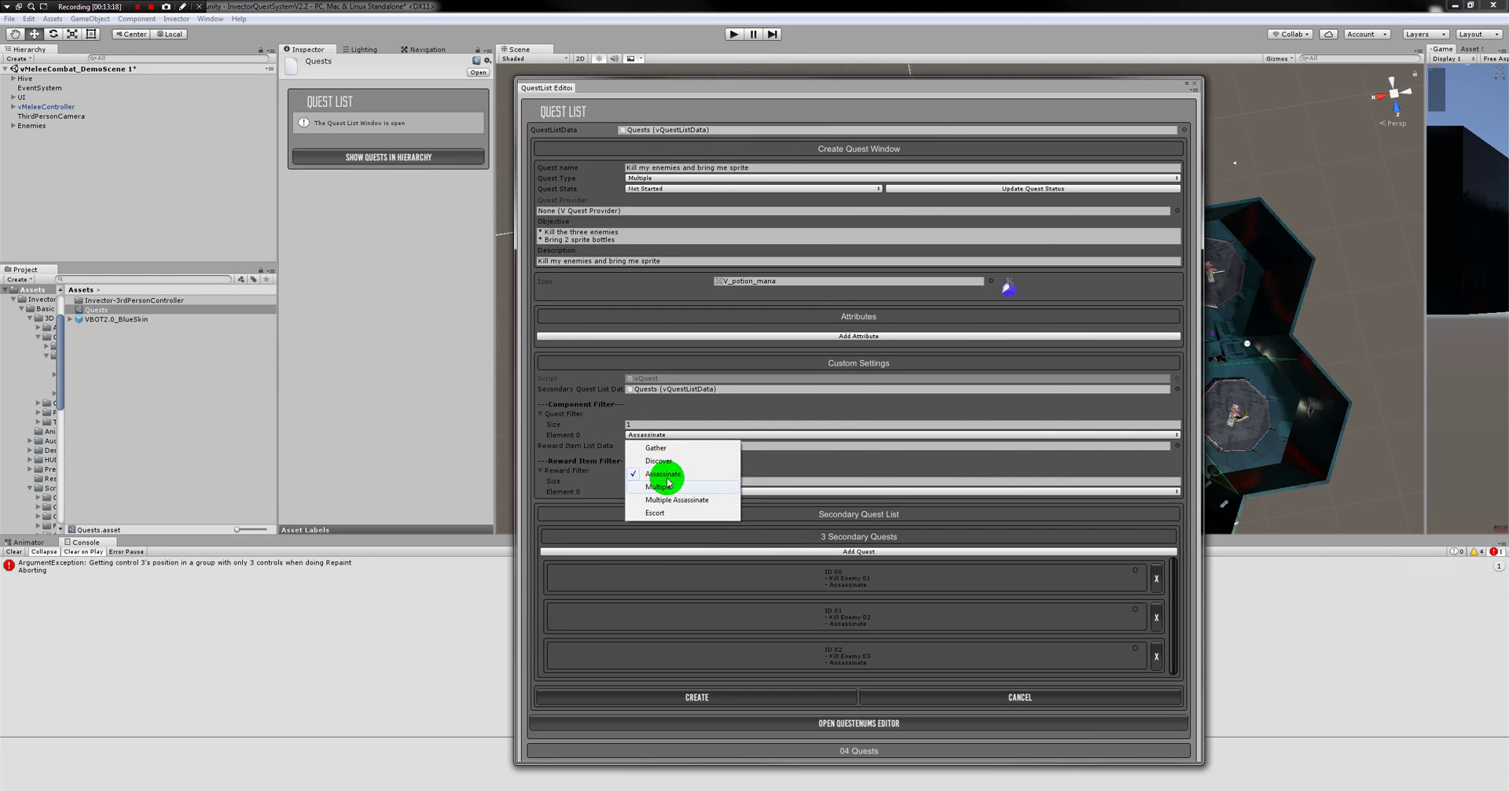
pyautogui.click(668, 447)
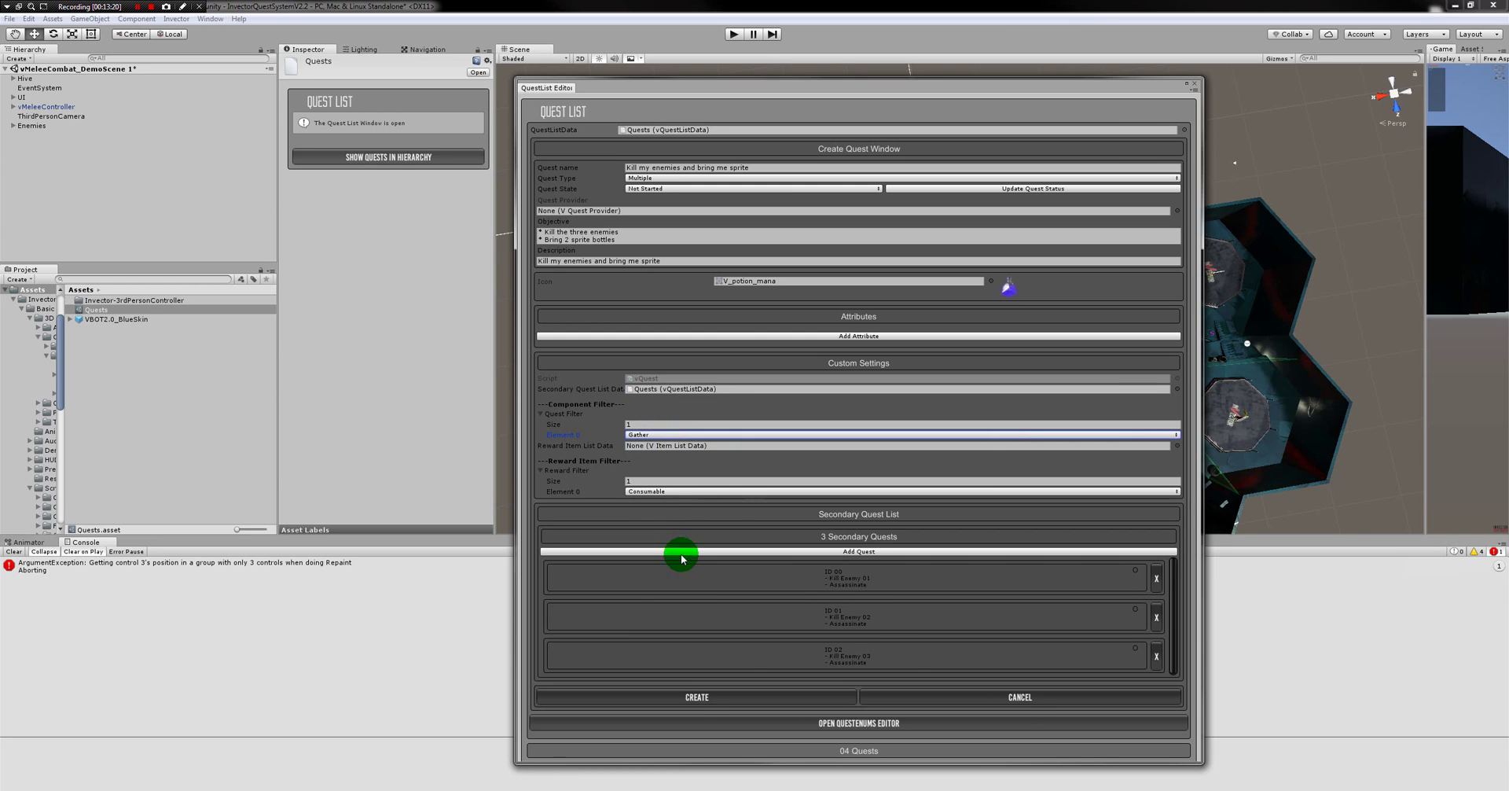
pyautogui.click(681, 551)
pyautogui.click(691, 565)
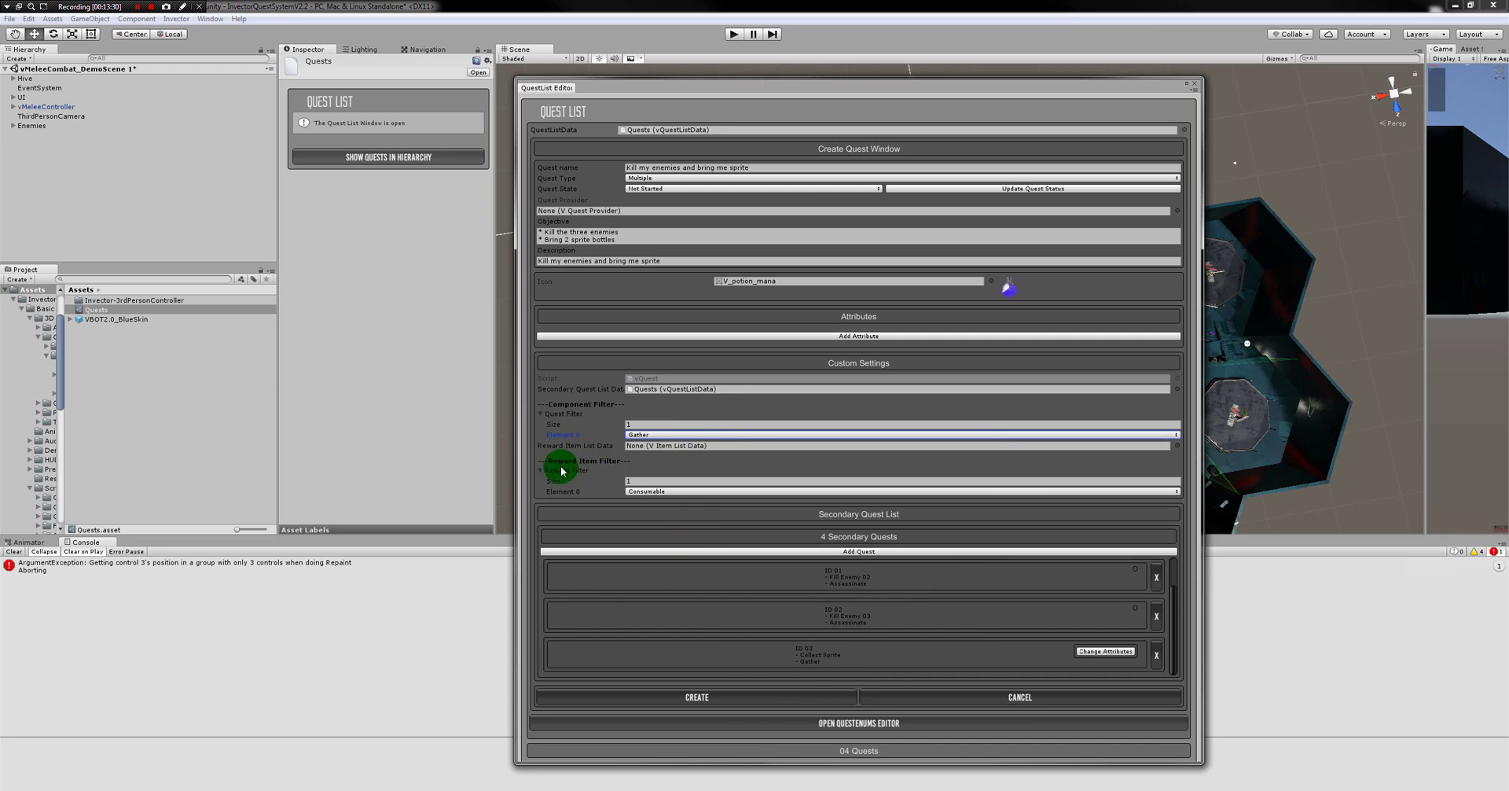
pyautogui.click(657, 446)
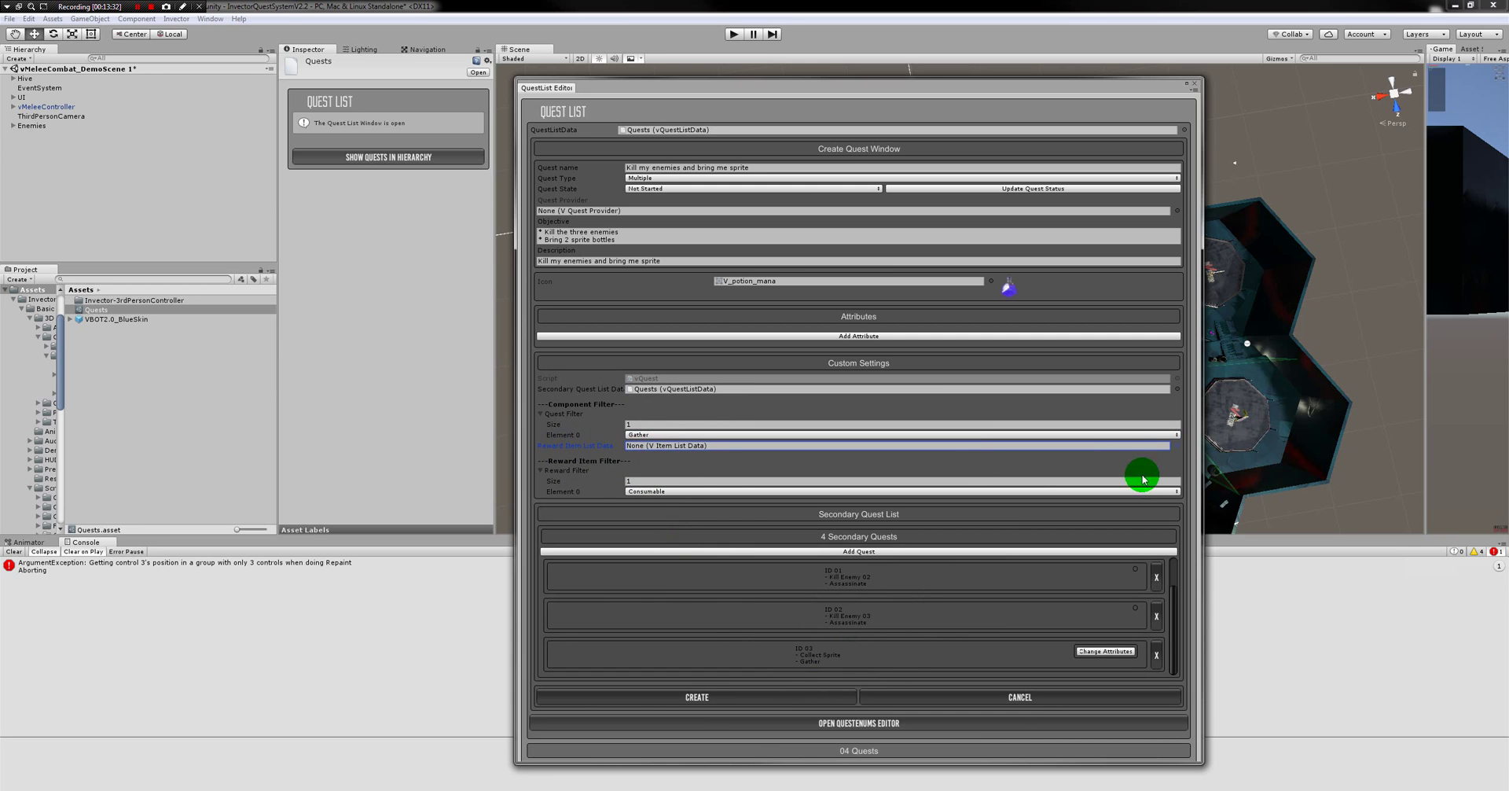
pyautogui.click(1176, 448)
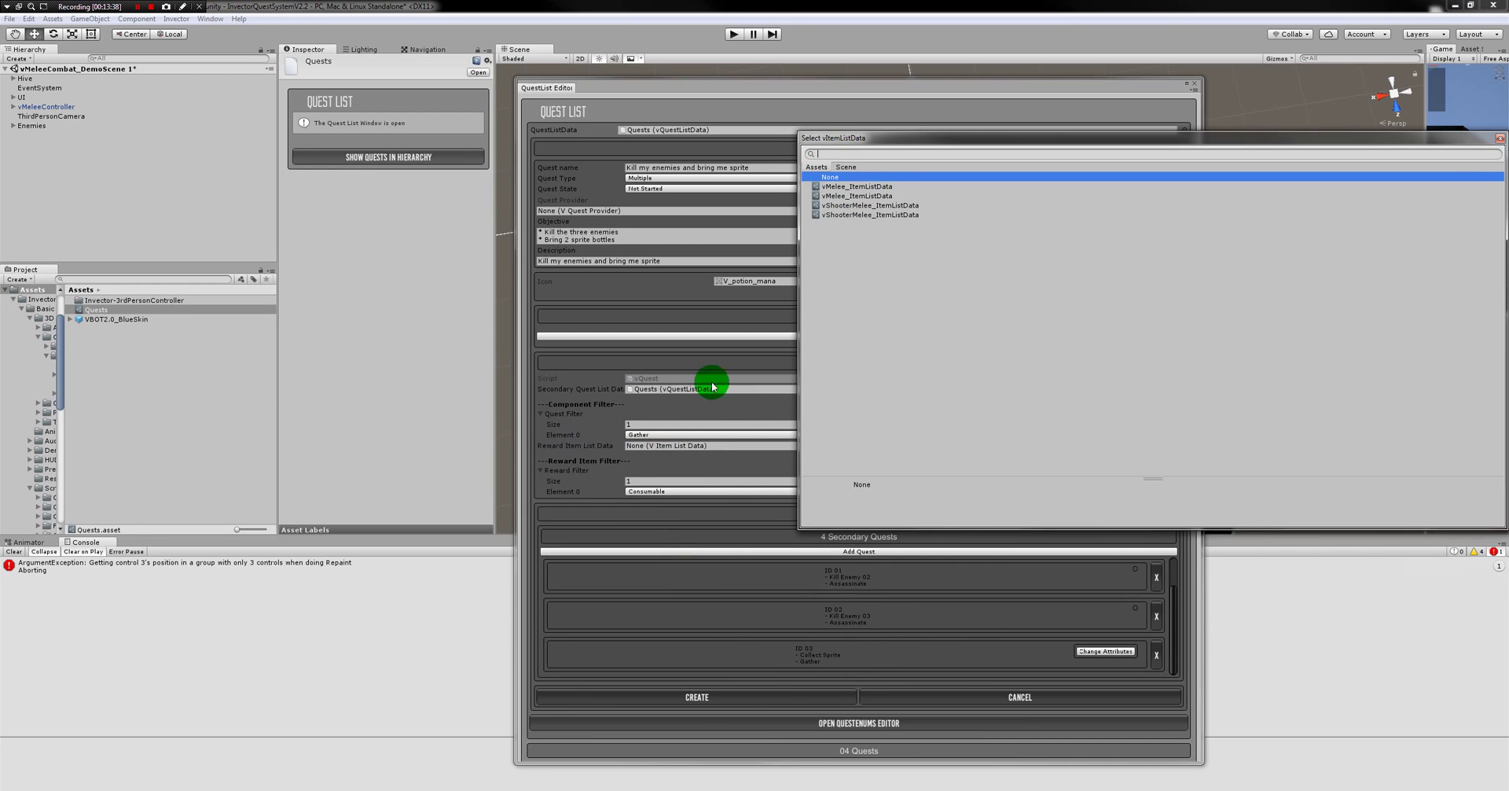
pyautogui.click(872, 196)
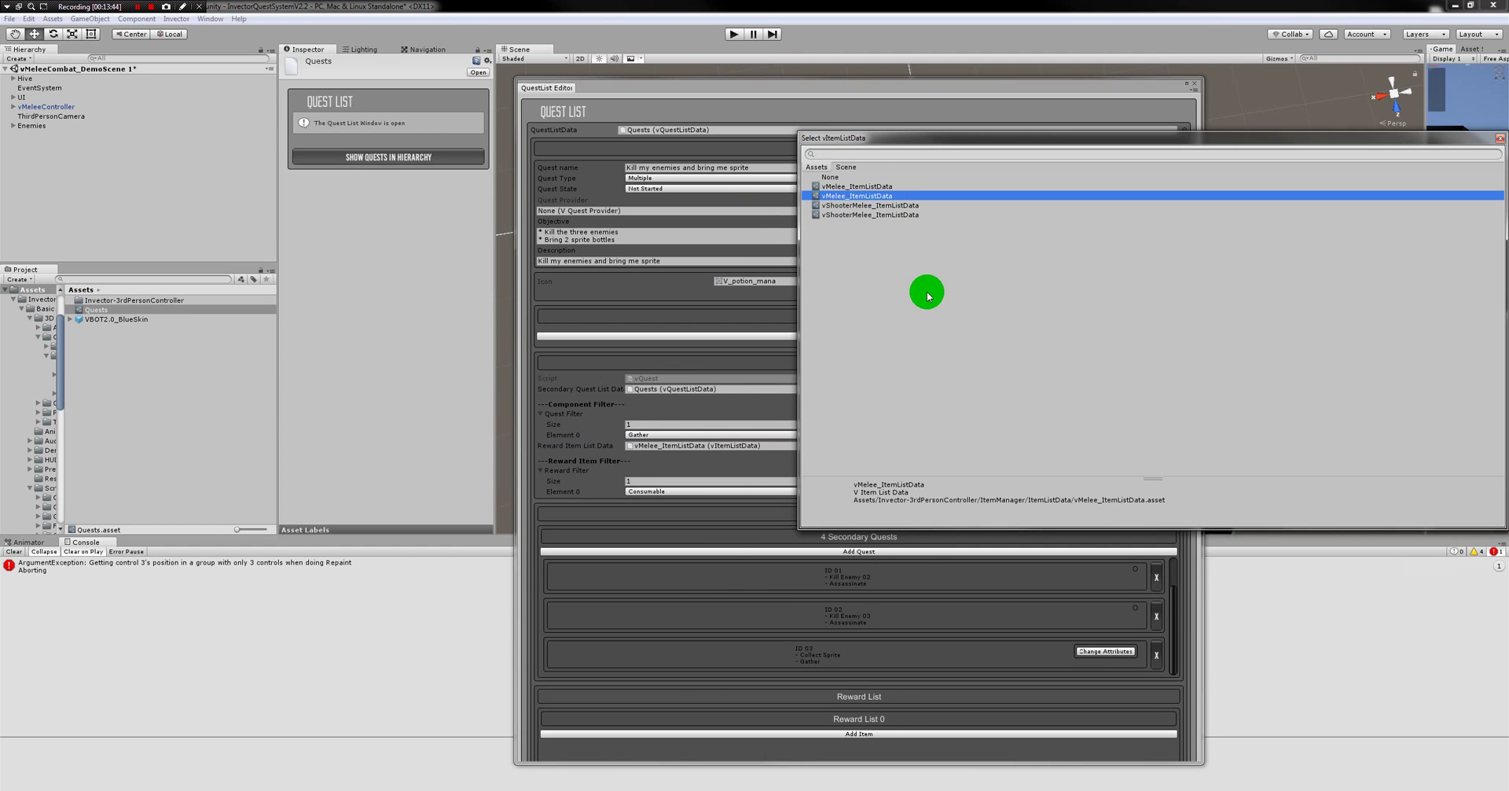
pyautogui.doubleClick(869, 196)
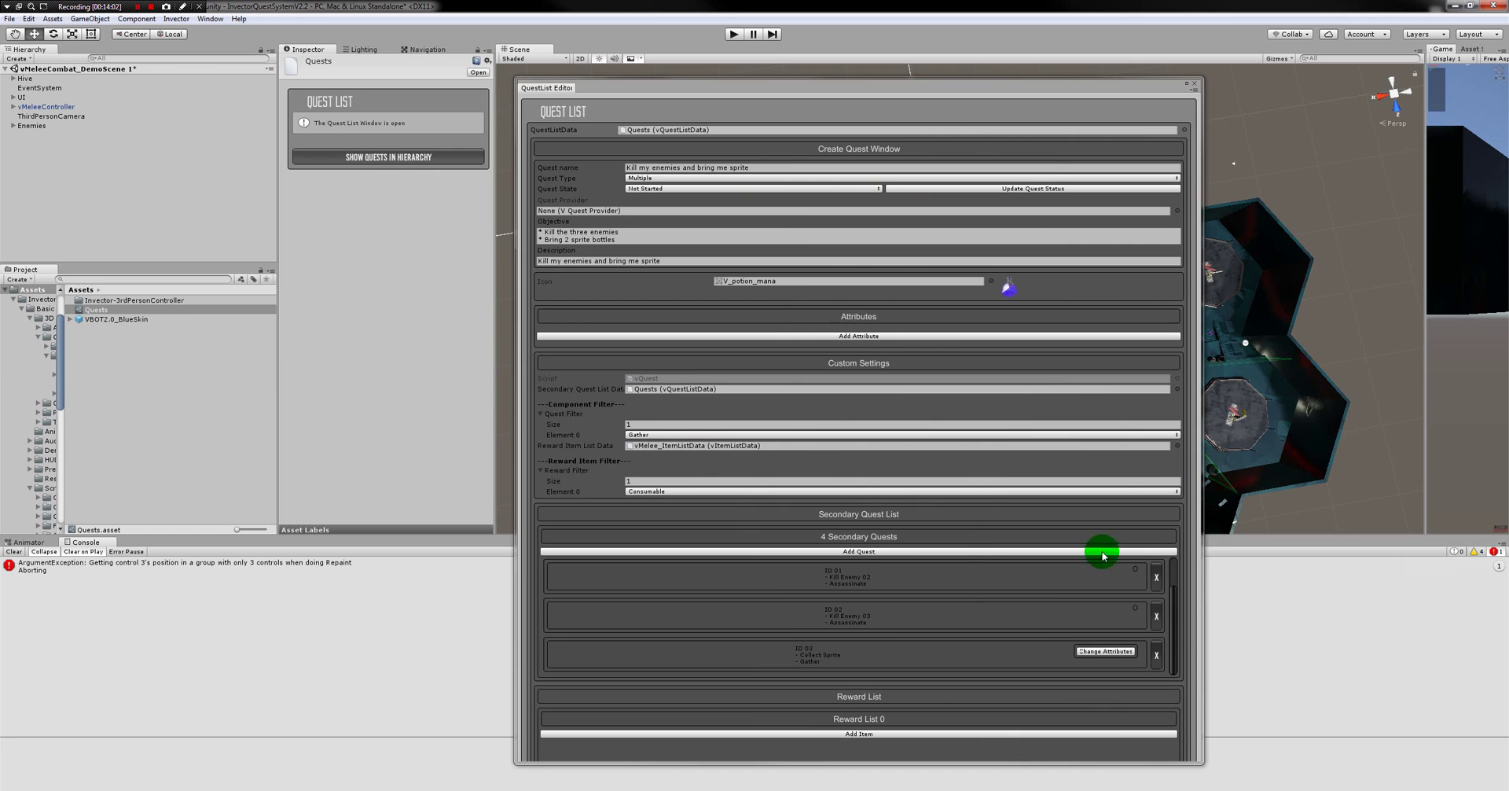
pyautogui.click(1176, 446)
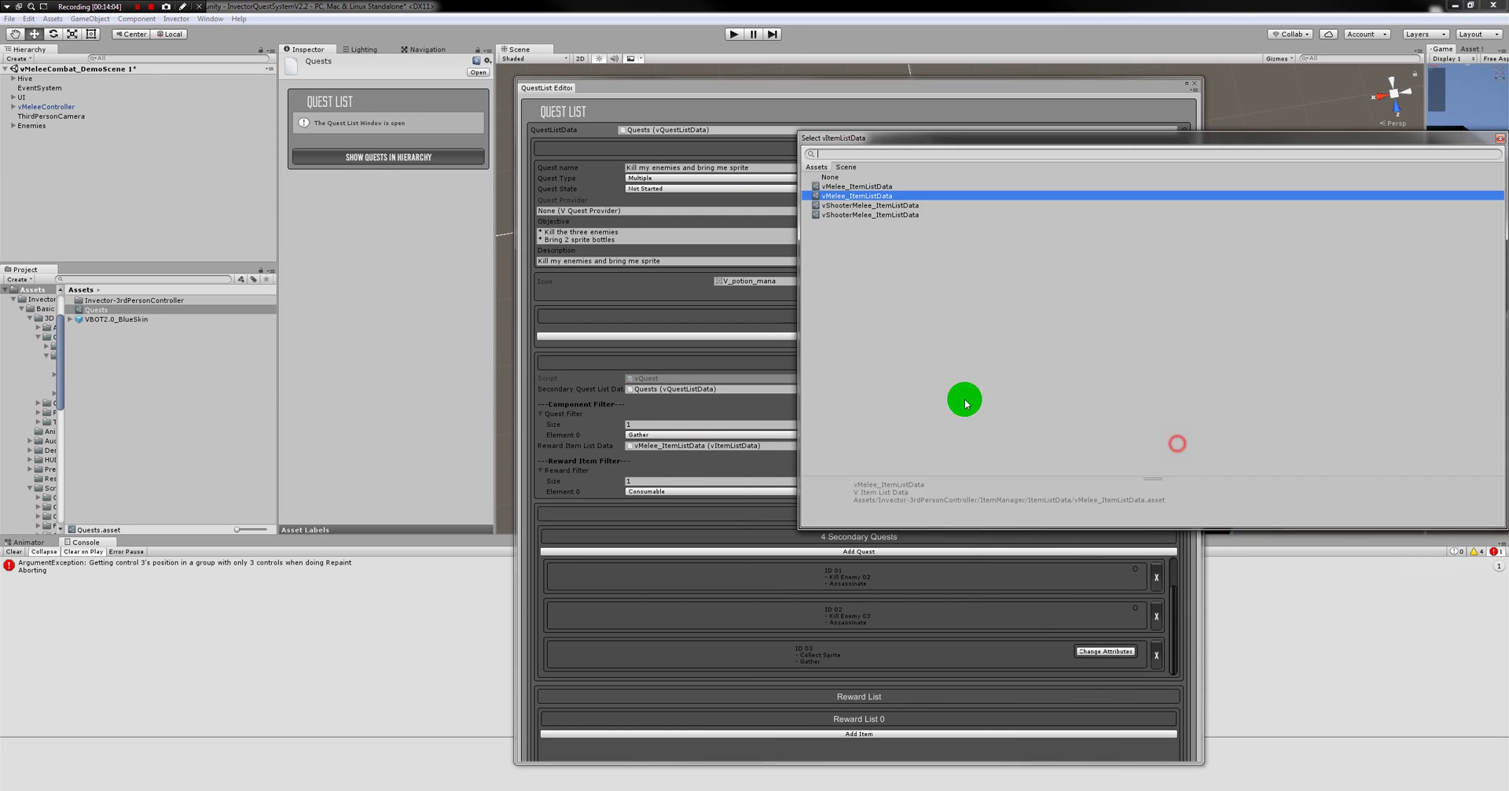
pyautogui.doubleClick(830, 177)
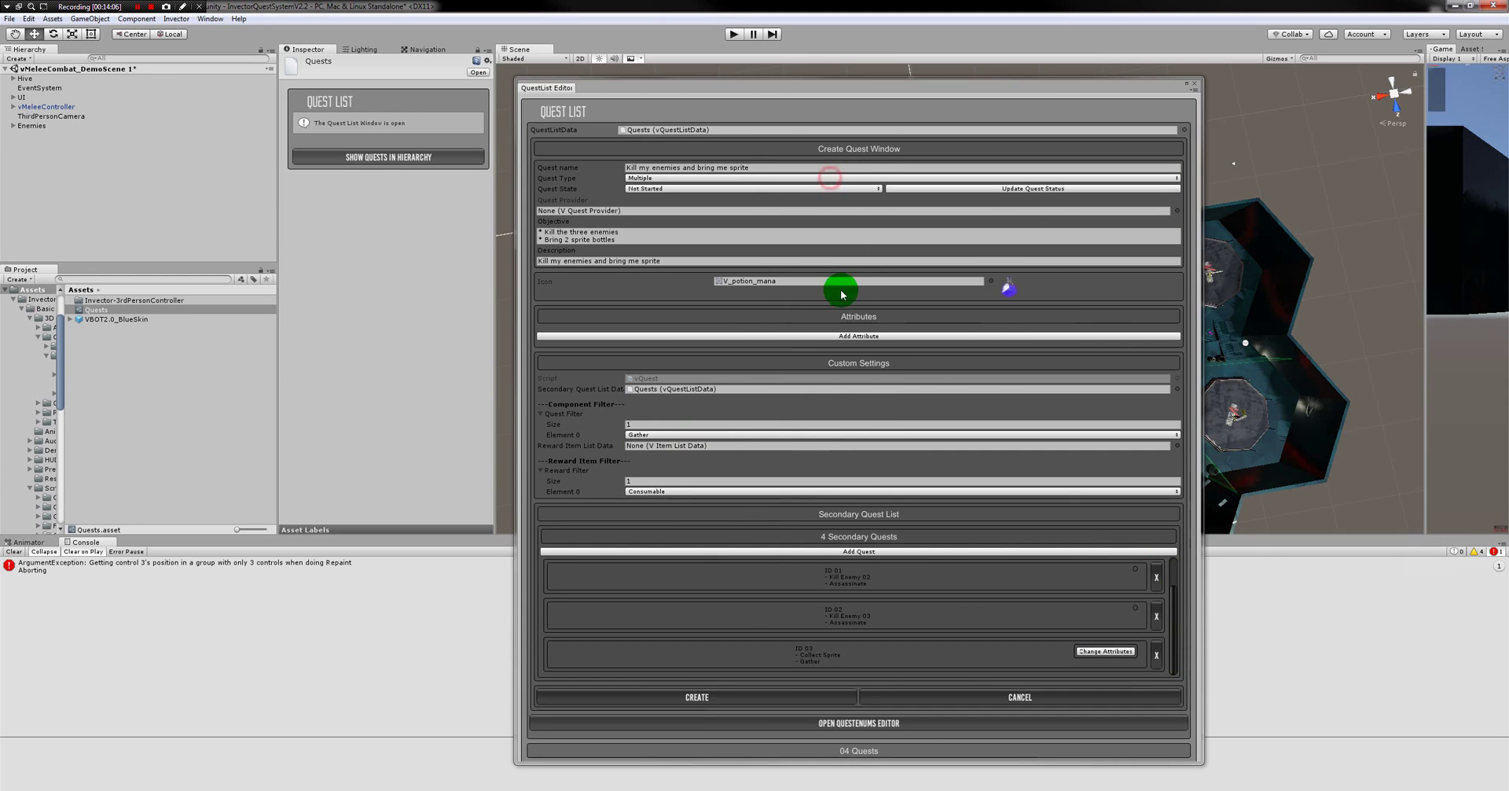
# Create the Multiple quest, then assign vMelee_ItemListData as the created quest's reward item list data
pyautogui.click(693, 698)
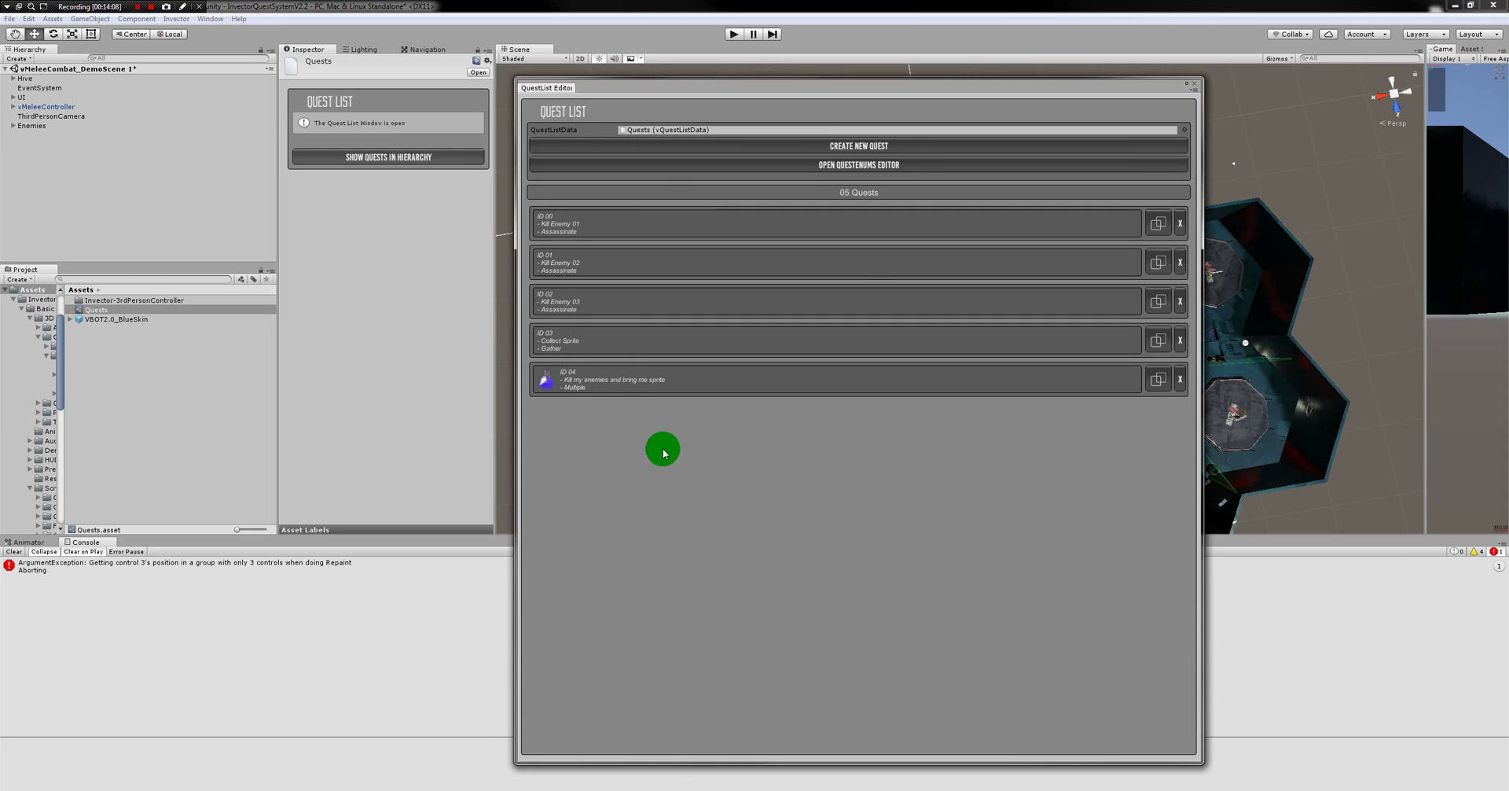
pyautogui.scroll(-3, 707, 464)
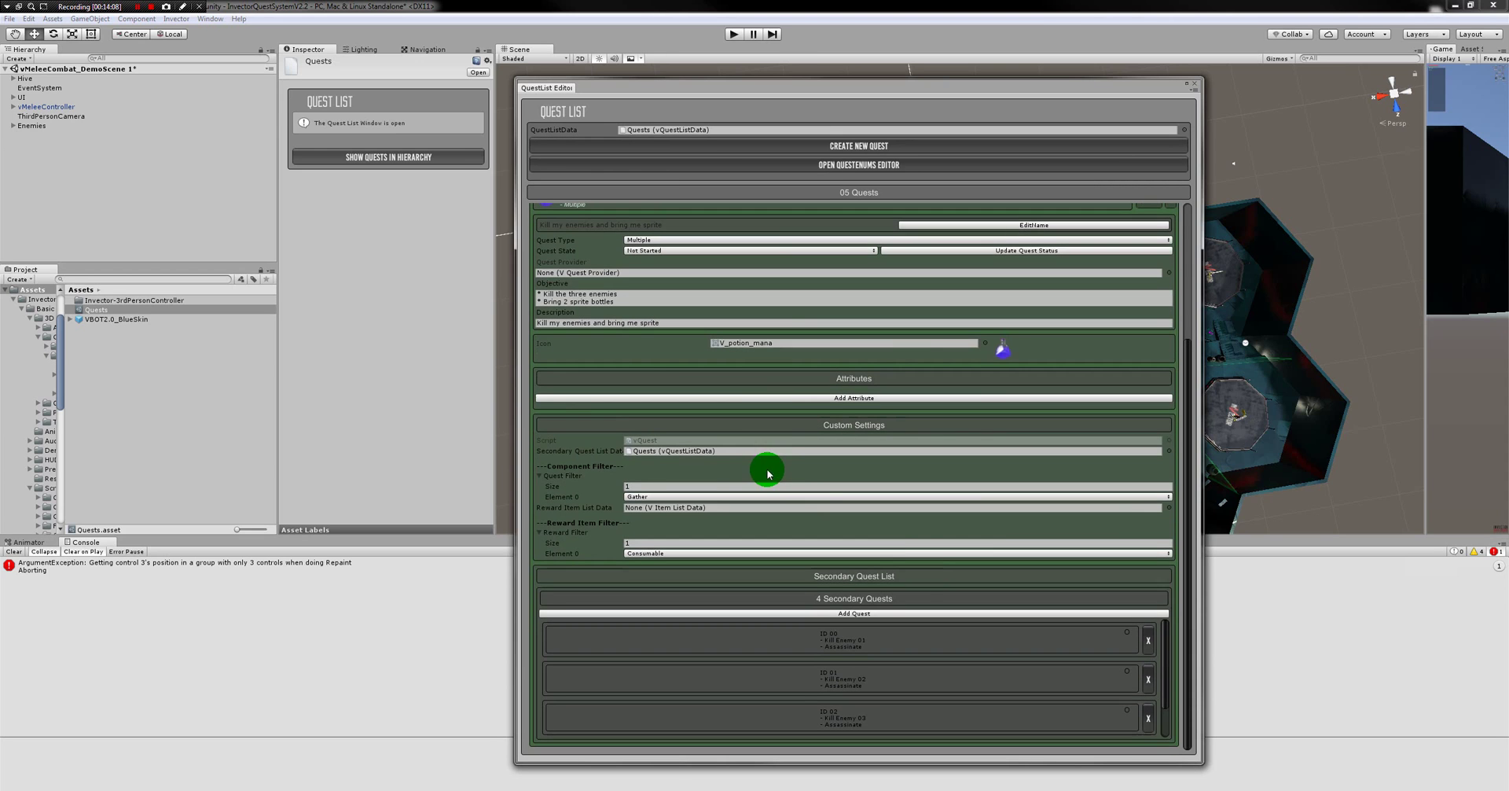
pyautogui.click(1169, 507)
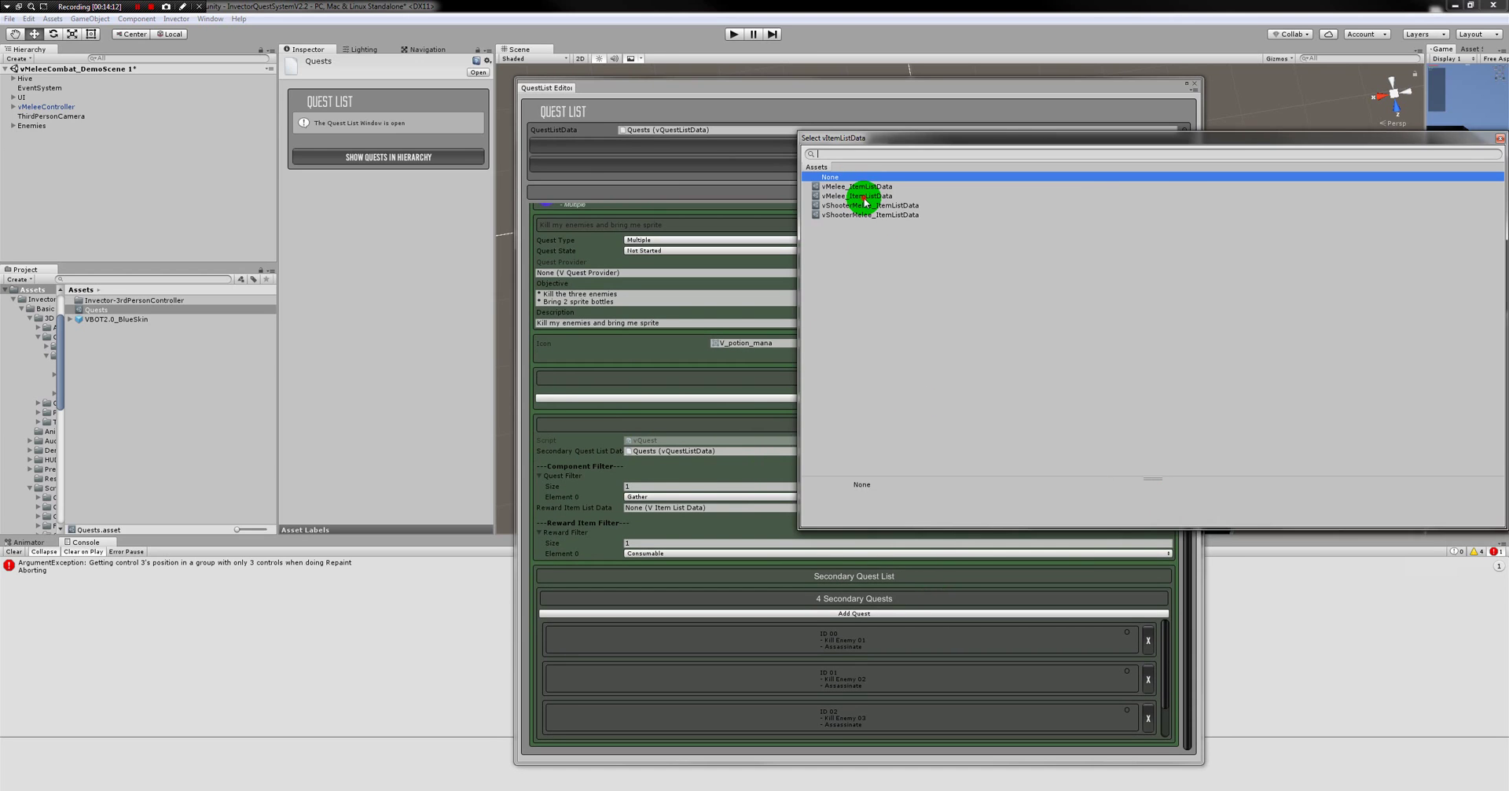
pyautogui.doubleClick(864, 197)
# Set the reward filter's Element 0 to Melee Weapon and add vGreatKatana as a reward item
pyautogui.scroll(-1, 1147, 550)
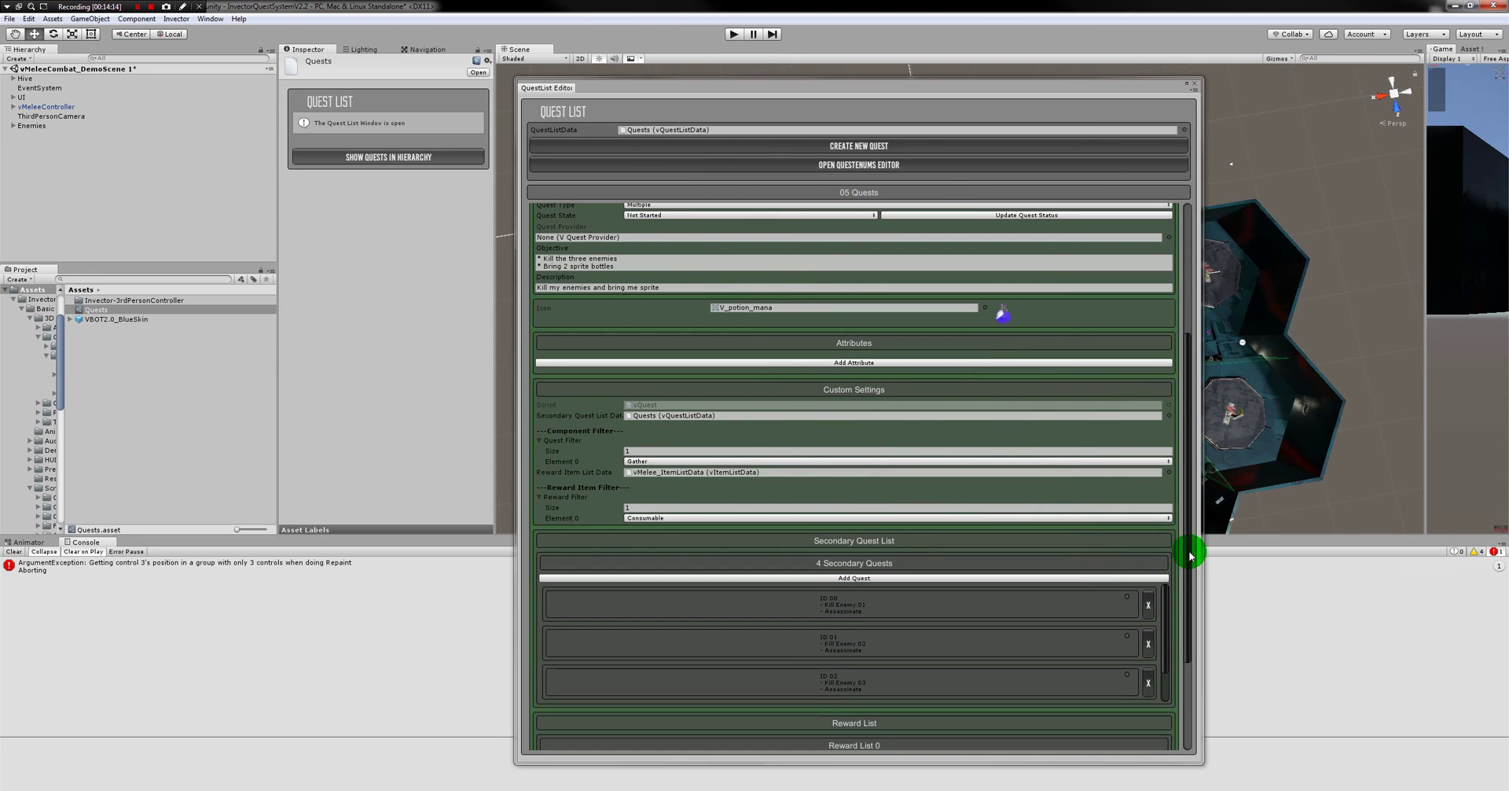
pyautogui.moveTo(1190, 554); pyautogui.dragTo(1189, 660)
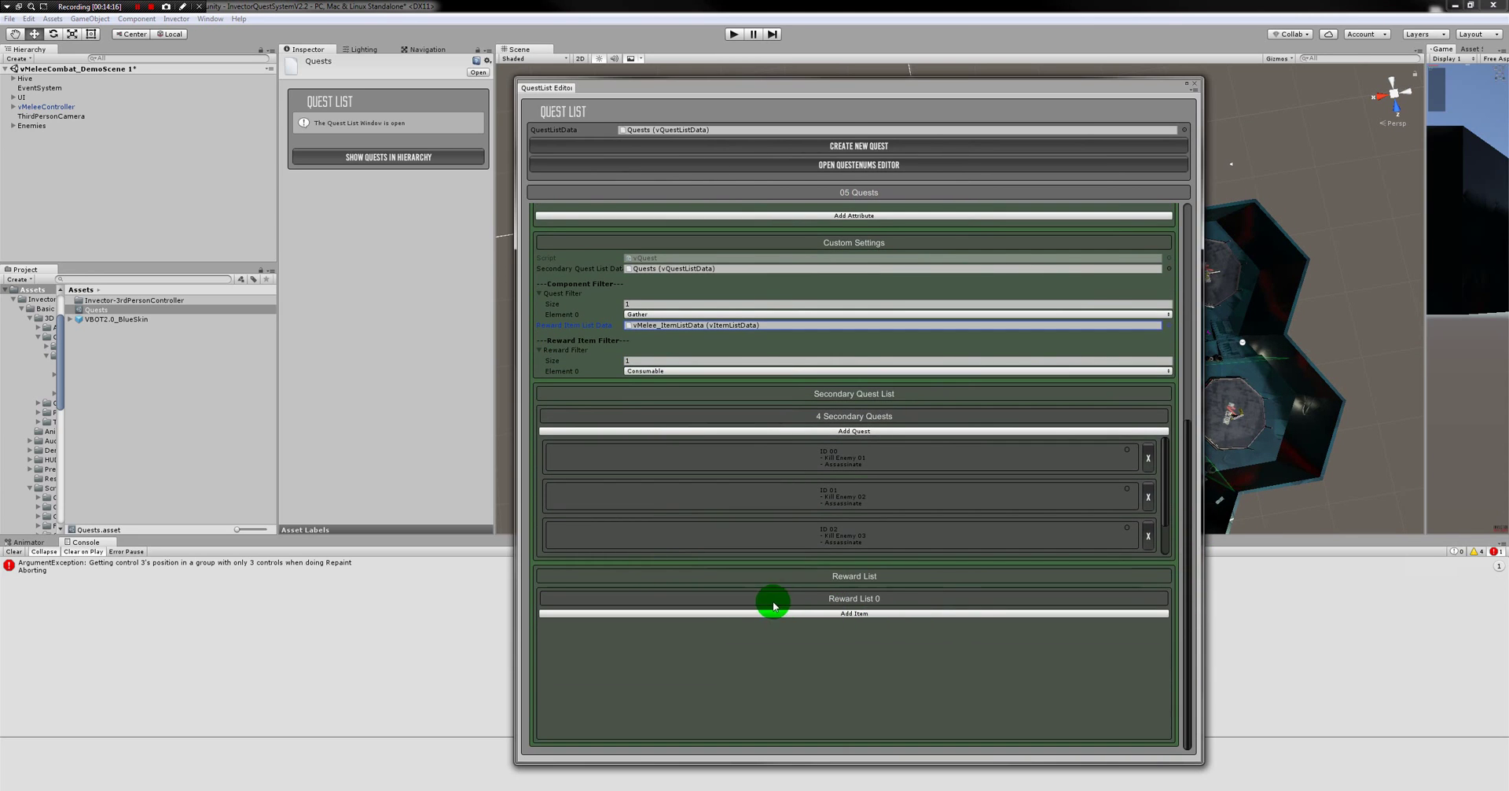
pyautogui.click(725, 614)
pyautogui.click(734, 617)
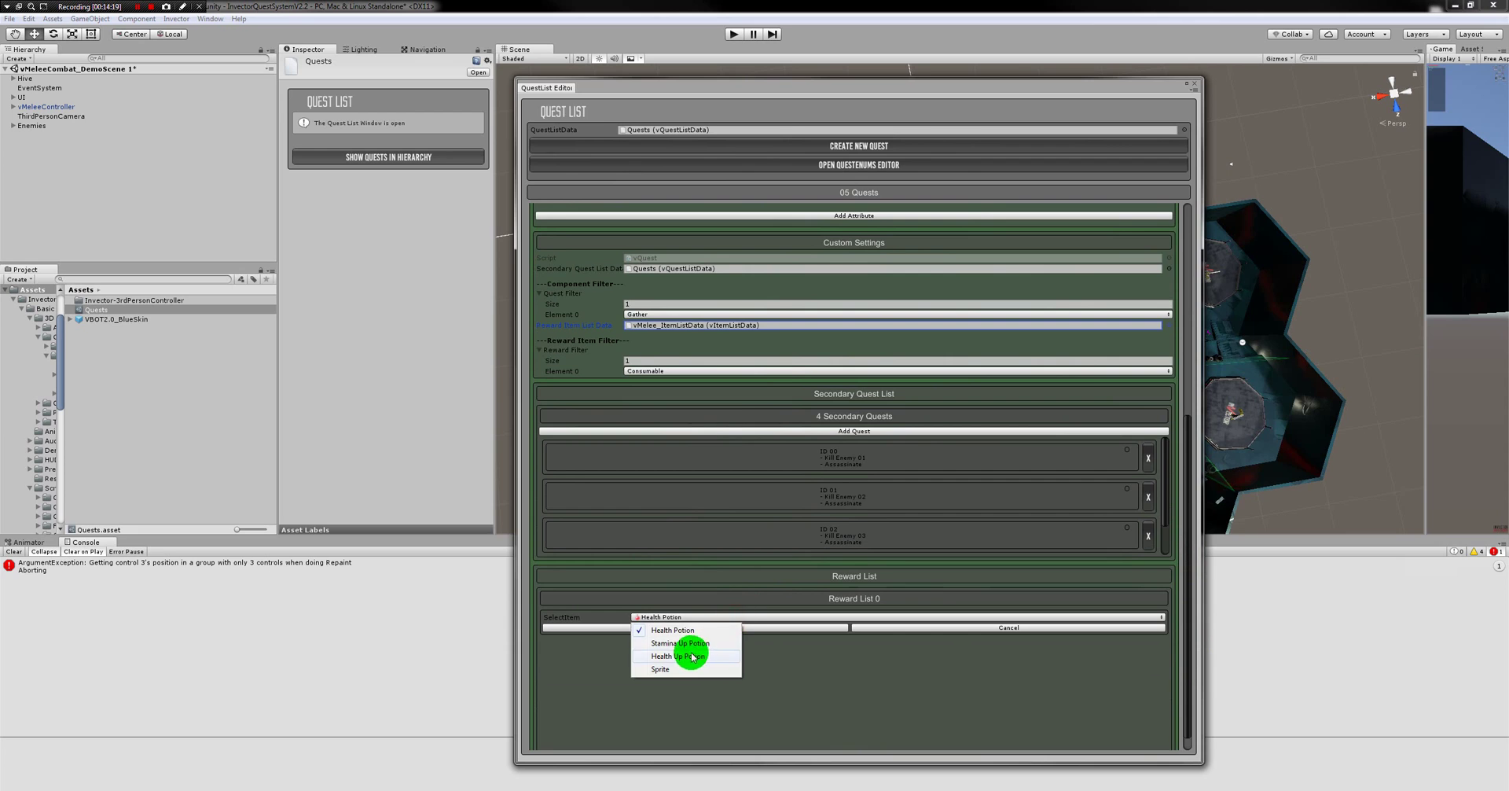
pyautogui.click(690, 369)
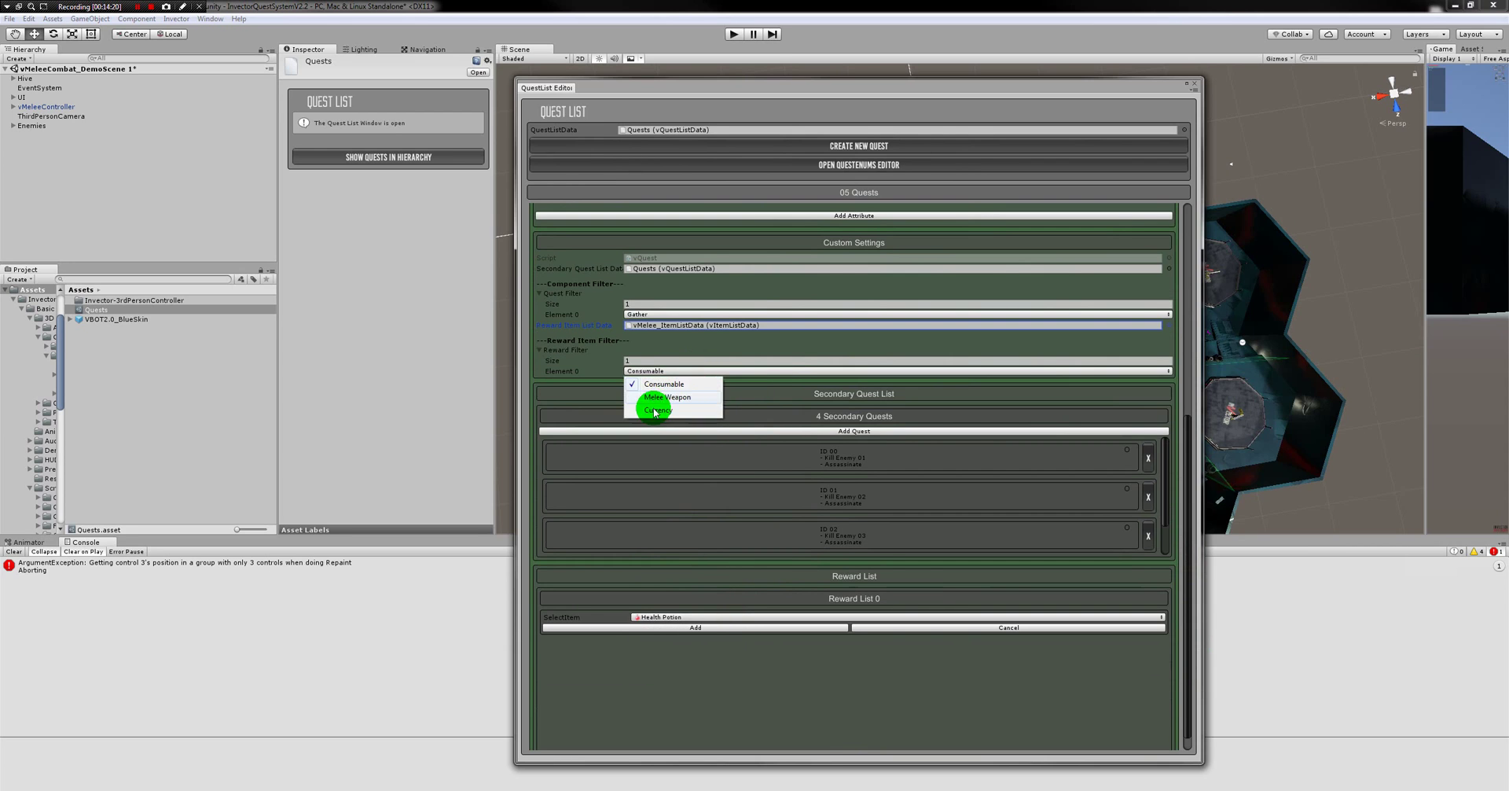
pyautogui.click(656, 398)
pyautogui.click(686, 617)
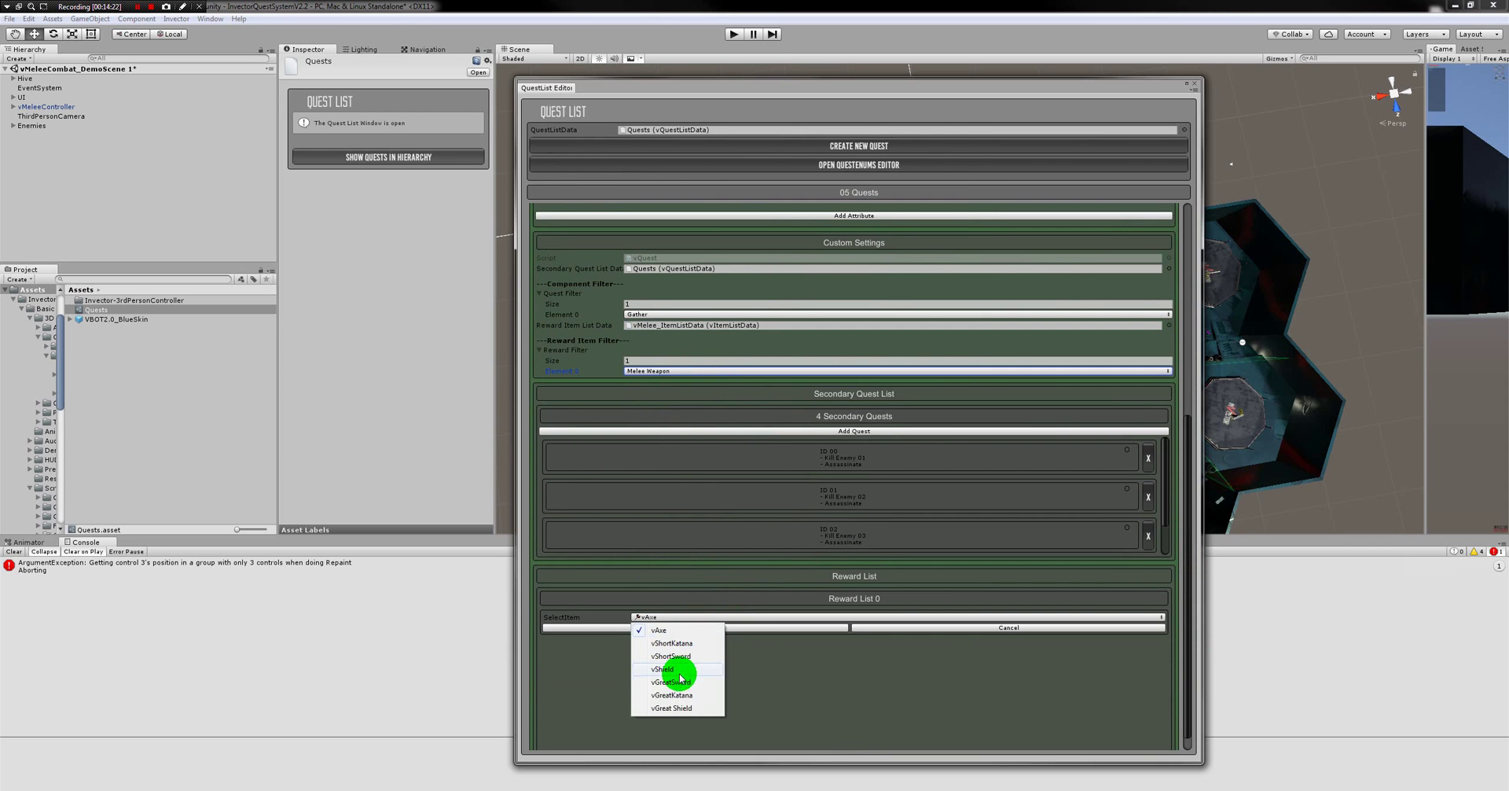
pyautogui.click(680, 699)
pyautogui.click(666, 633)
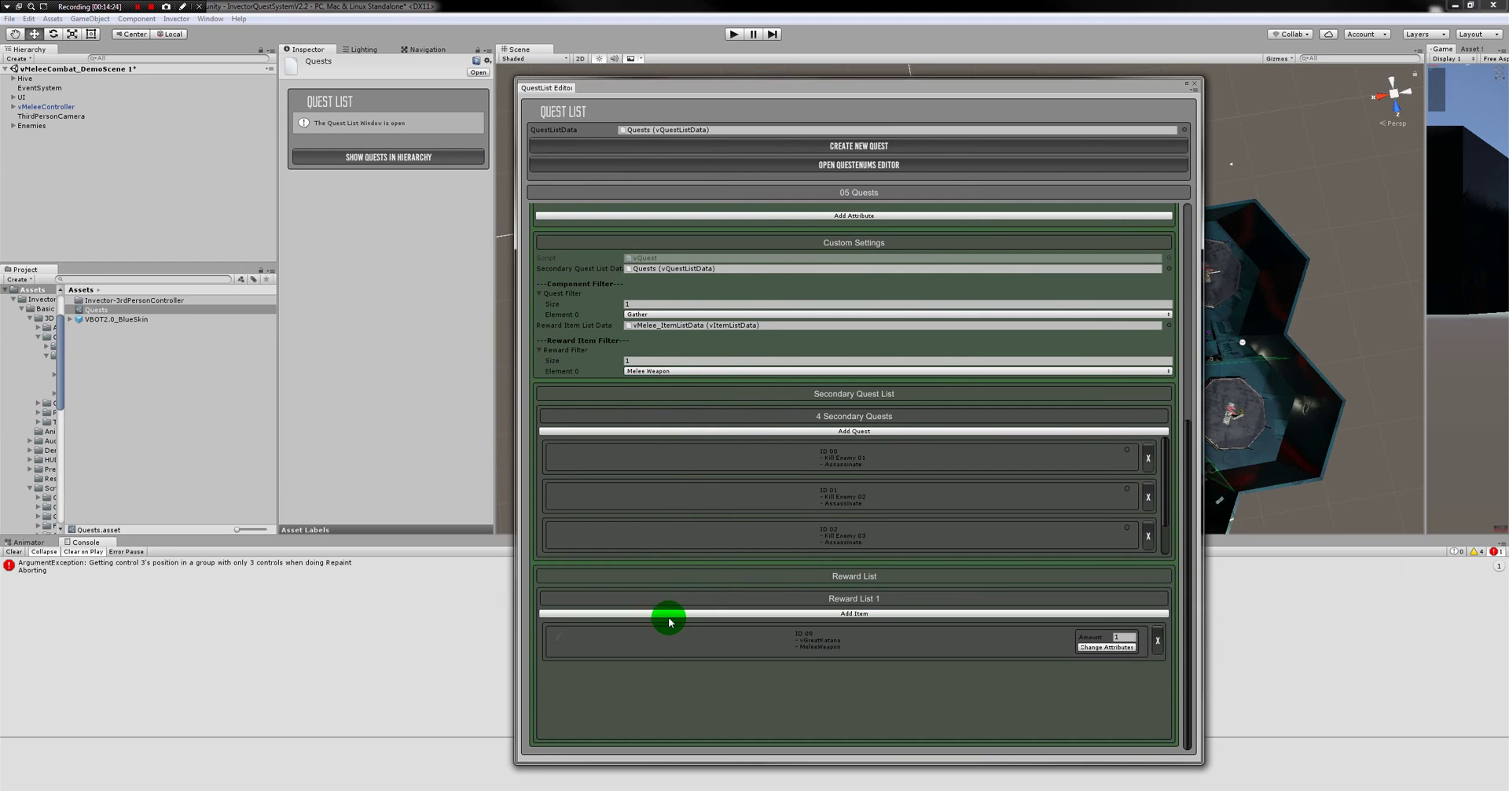
# Add vGreat Shield as a second reward item and collapse the Multiple quest's entry
pyautogui.click(669, 614)
pyautogui.click(689, 620)
pyautogui.click(669, 708)
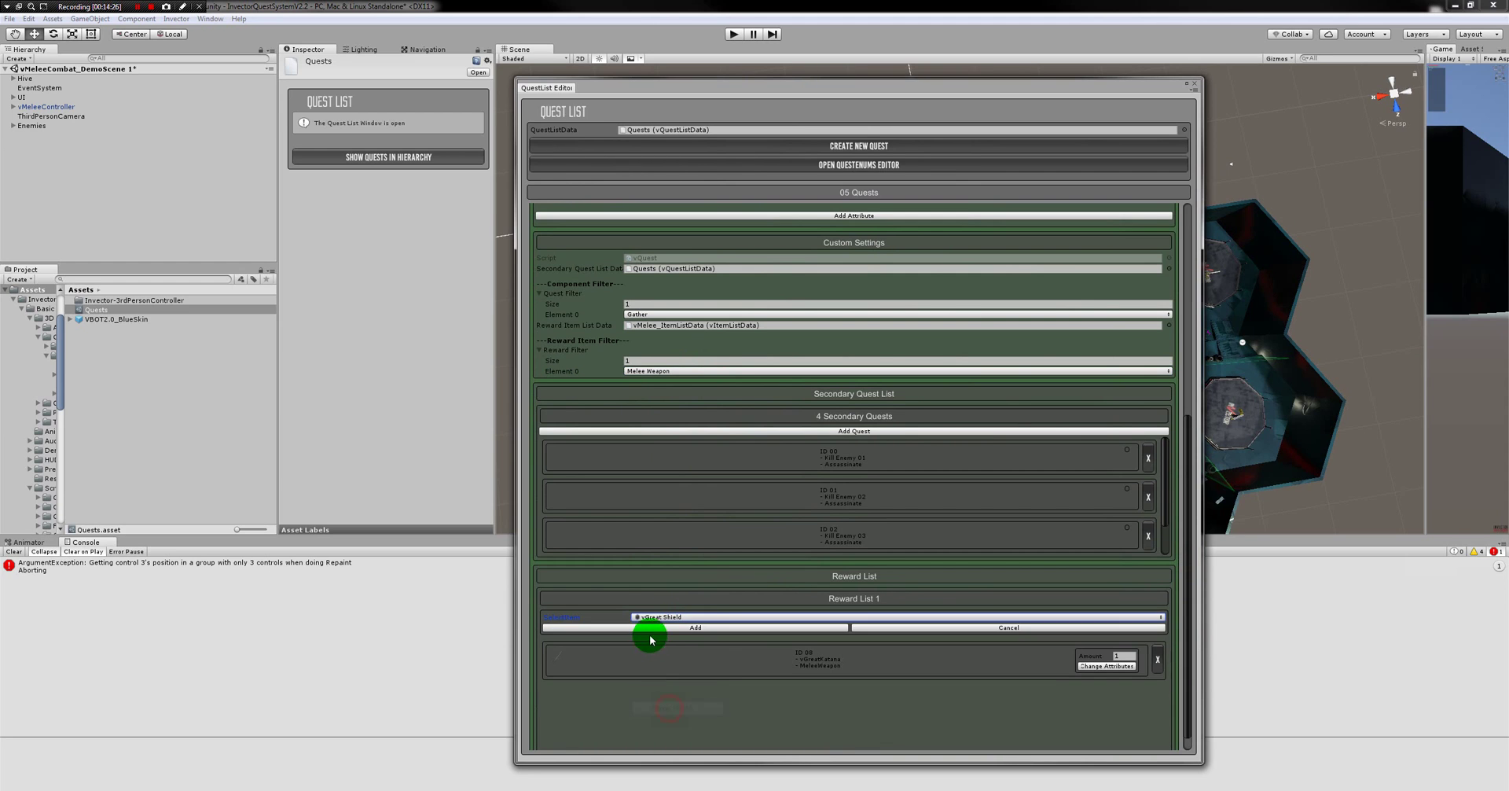
pyautogui.click(650, 626)
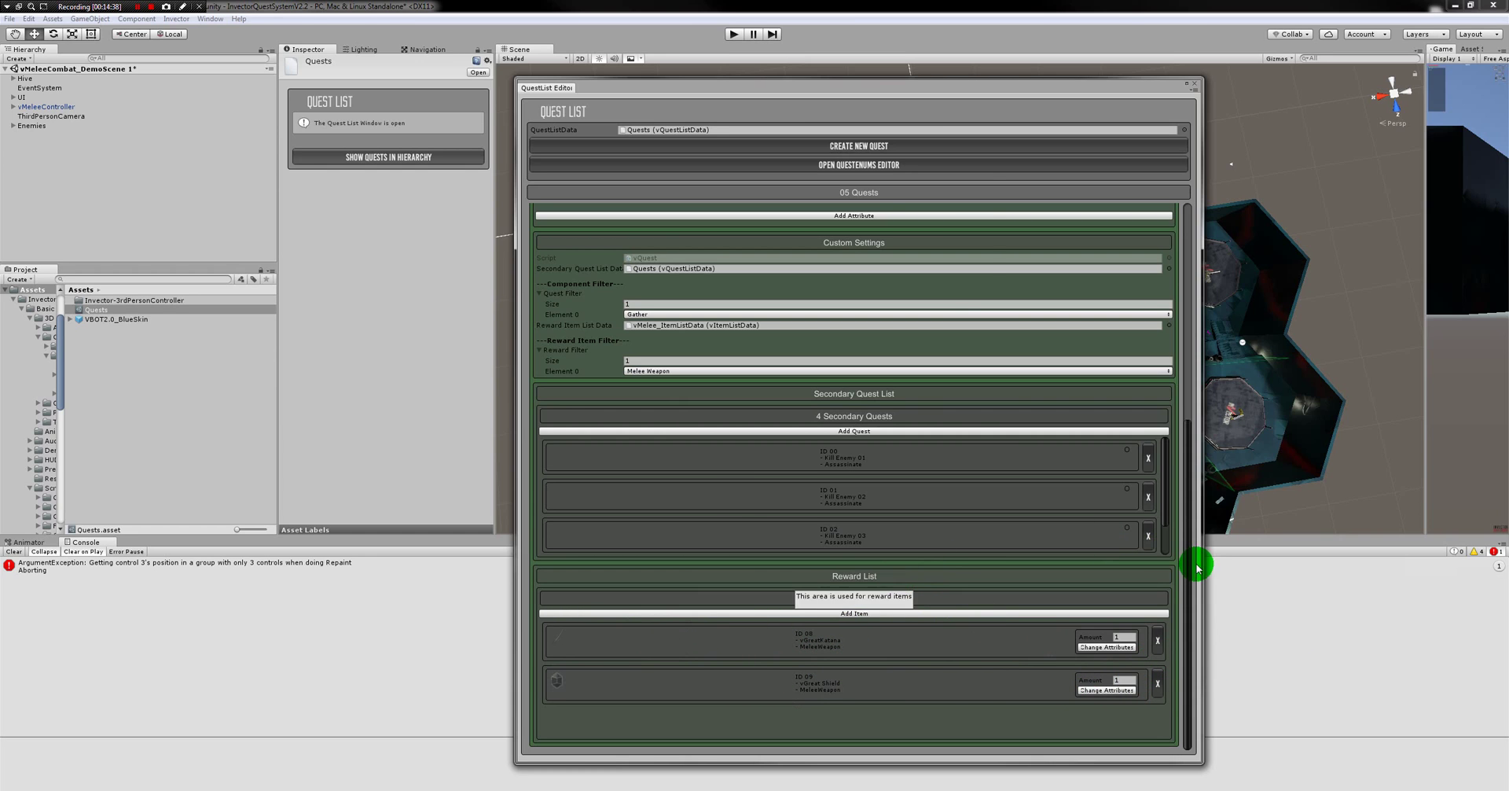
pyautogui.moveTo(1186, 559); pyautogui.dragTo(1187, 384)
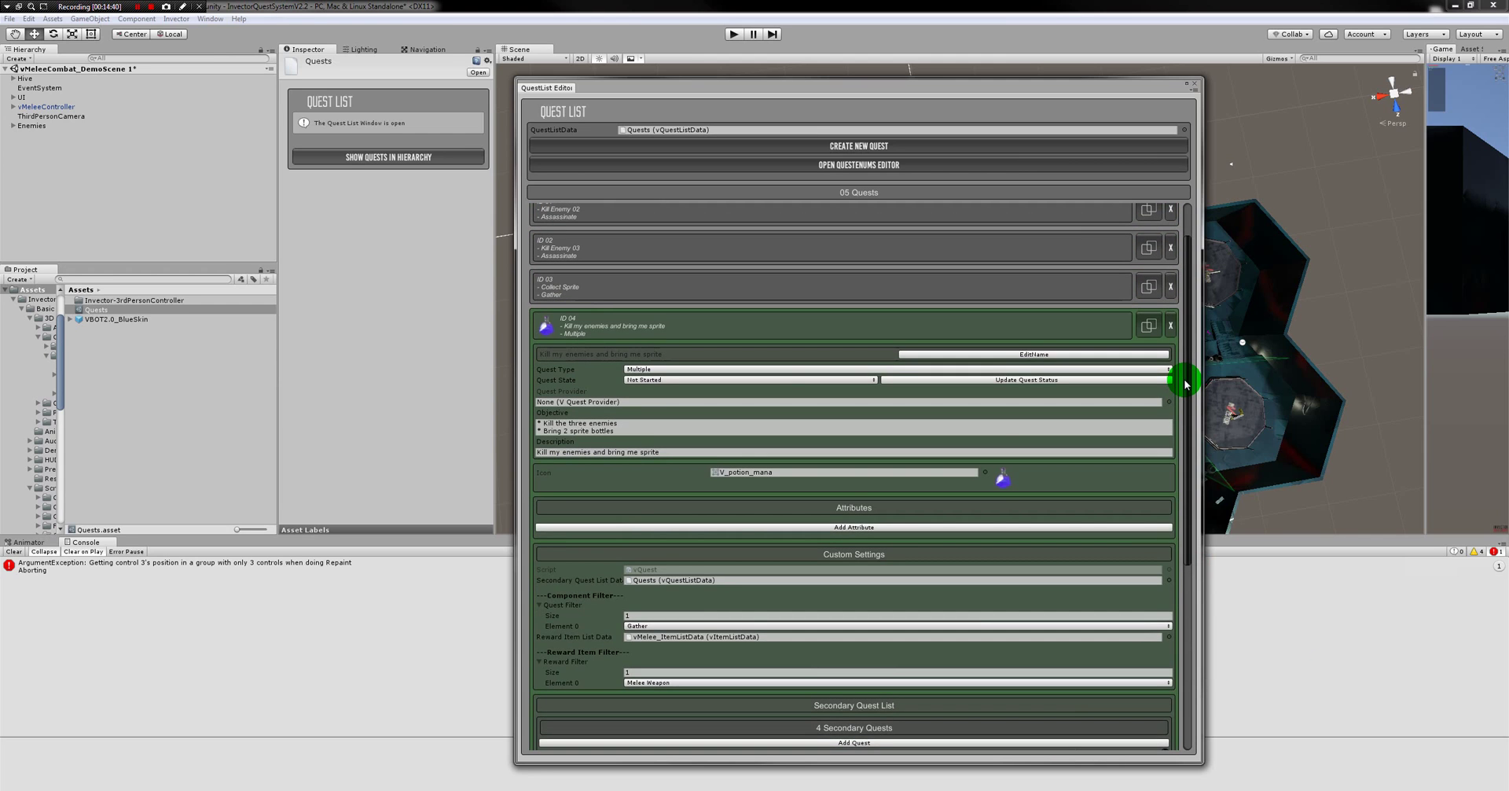
pyautogui.click(589, 330)
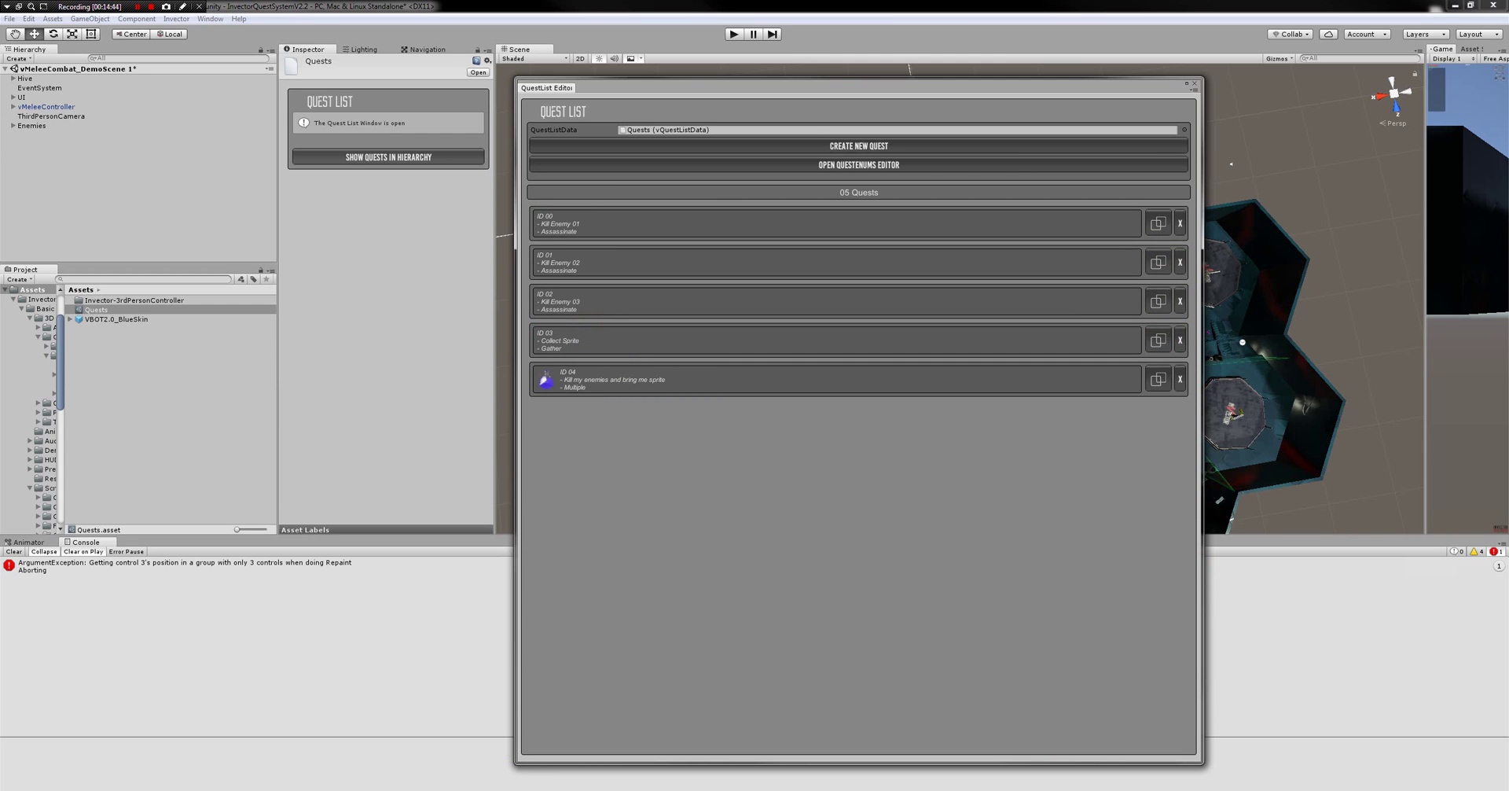
# Switch to Notepad and highlight outline items 03 and 04 on creating NPCs, currencies and vendors
pyautogui.hotkey('alt', 'Tab')
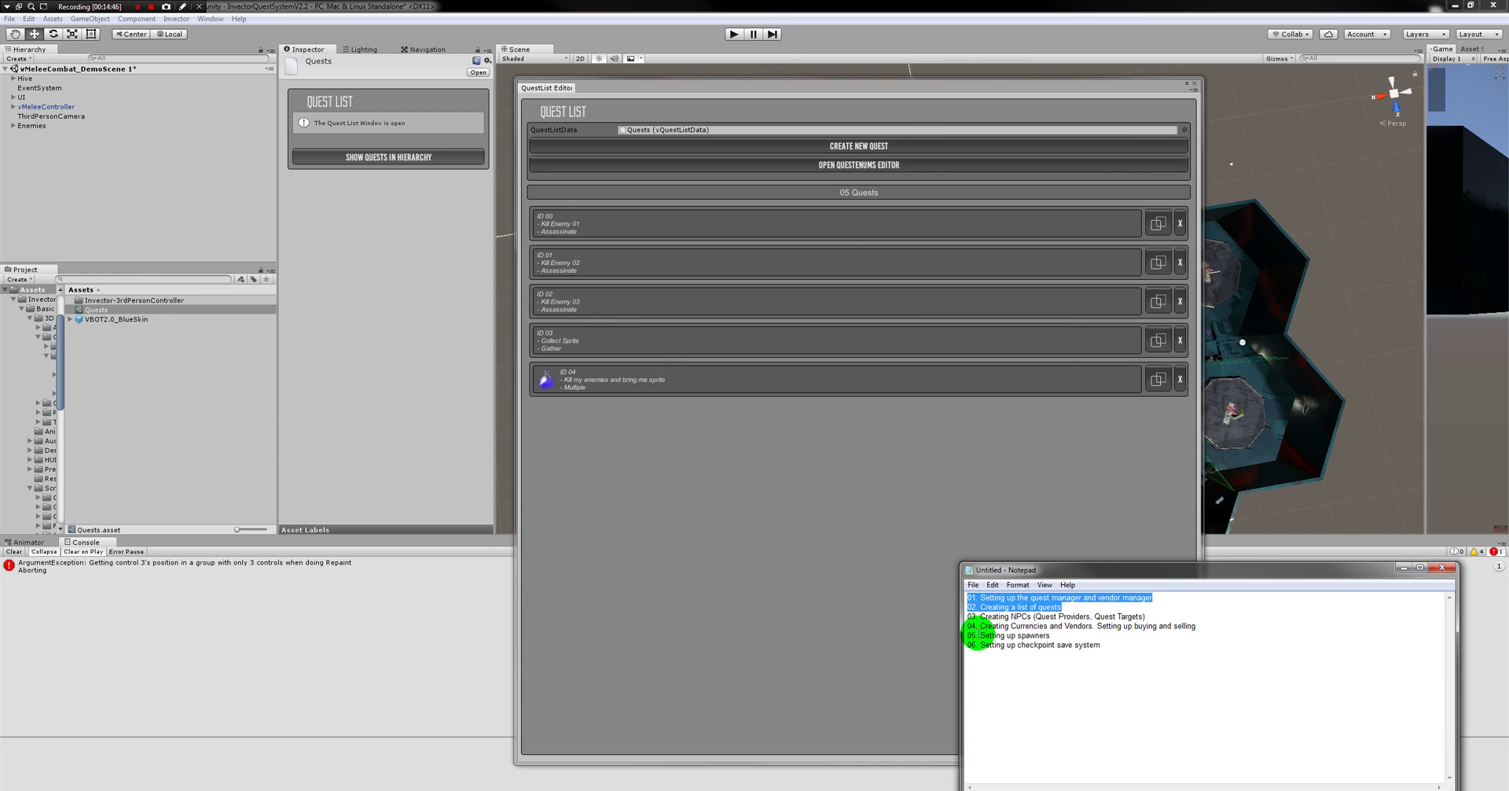
pyautogui.click(972, 616)
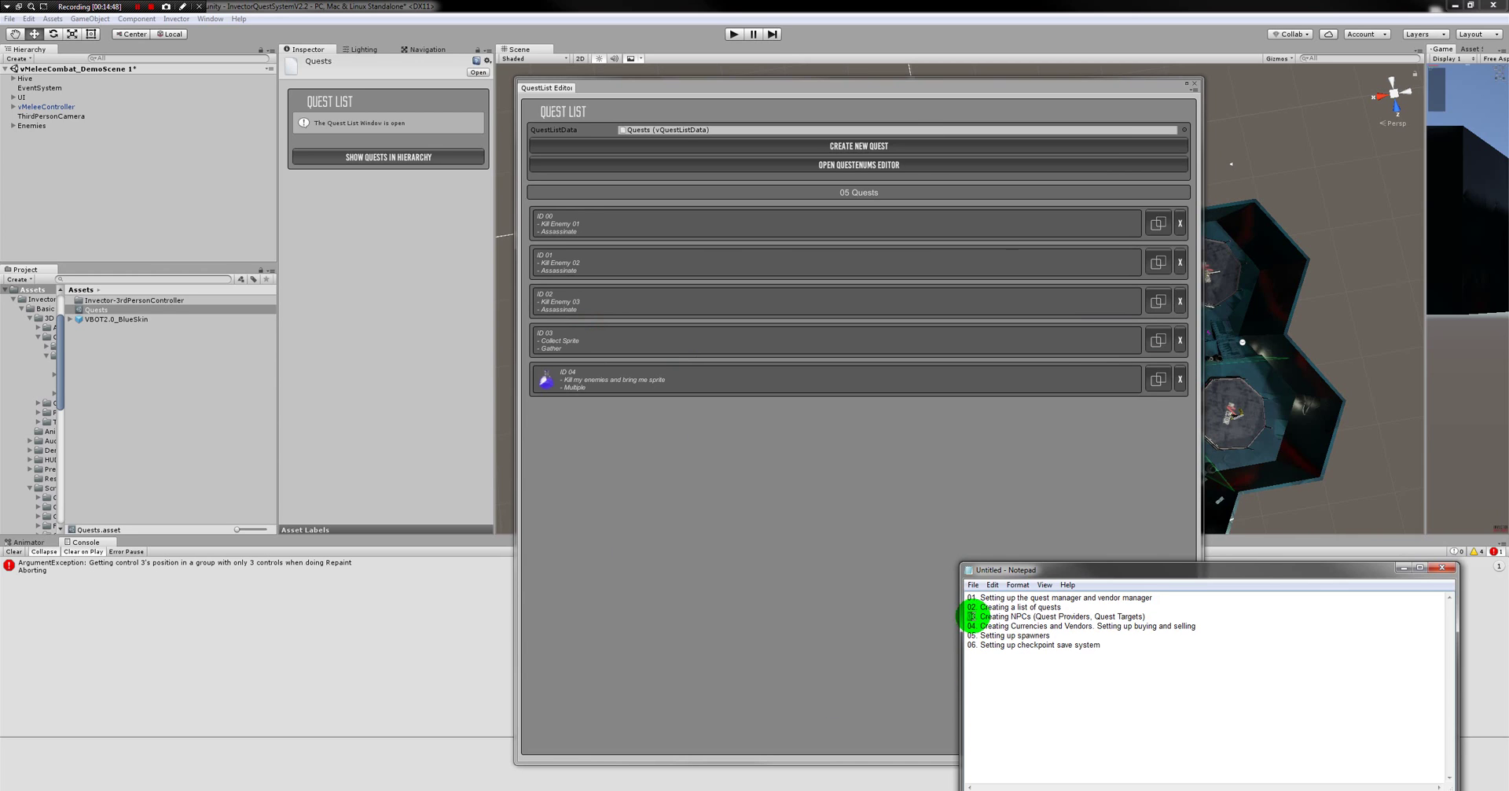
pyautogui.moveTo(998, 613); pyautogui.dragTo(1215, 622)
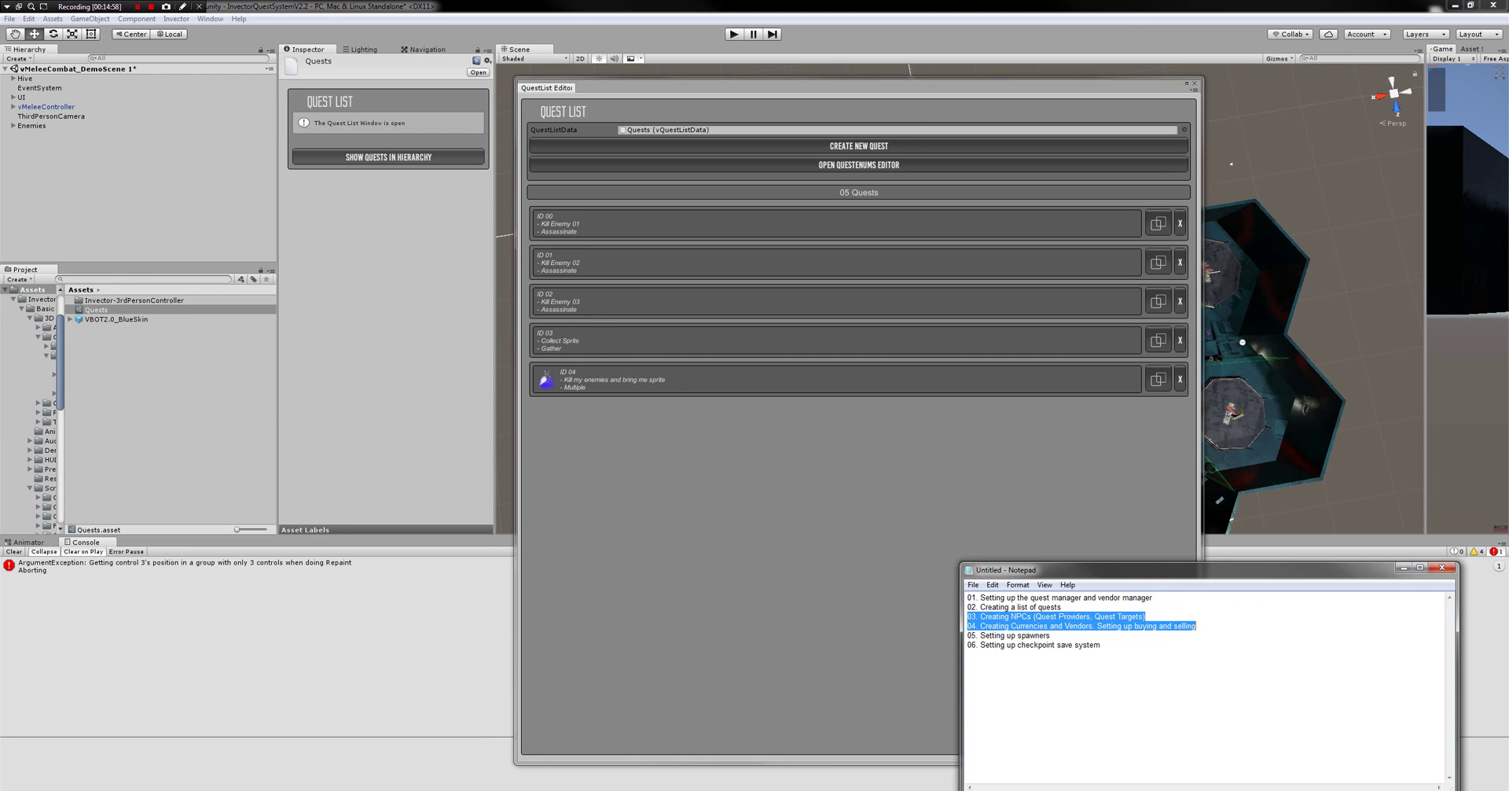